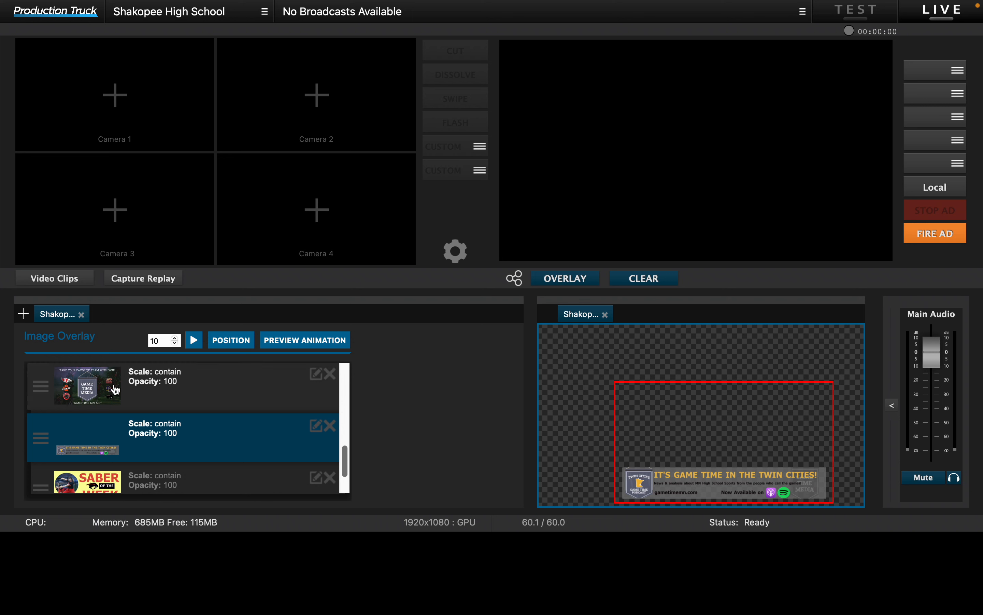
scroll(122, 403, up, 5)
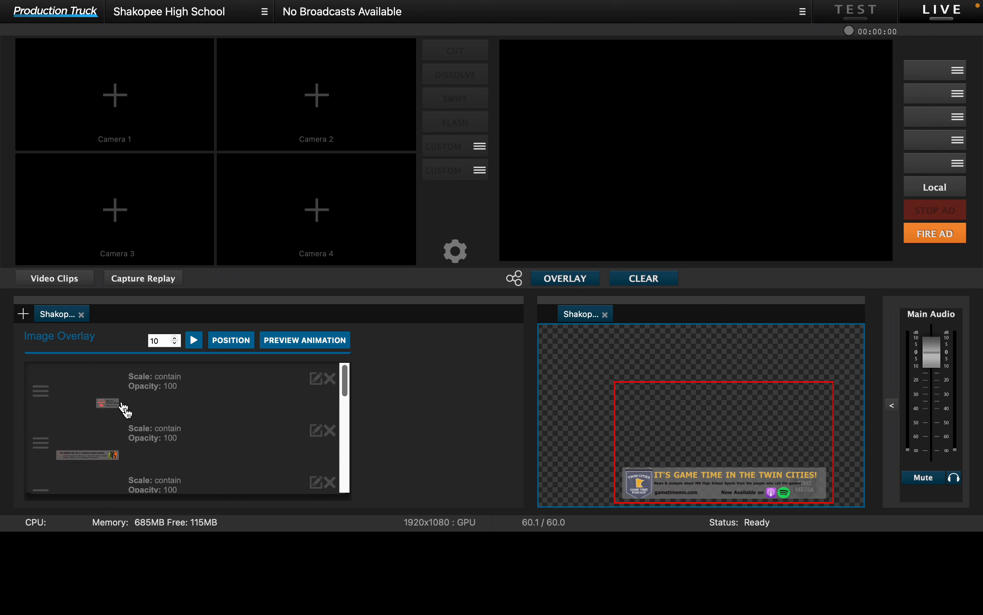
click(24, 314)
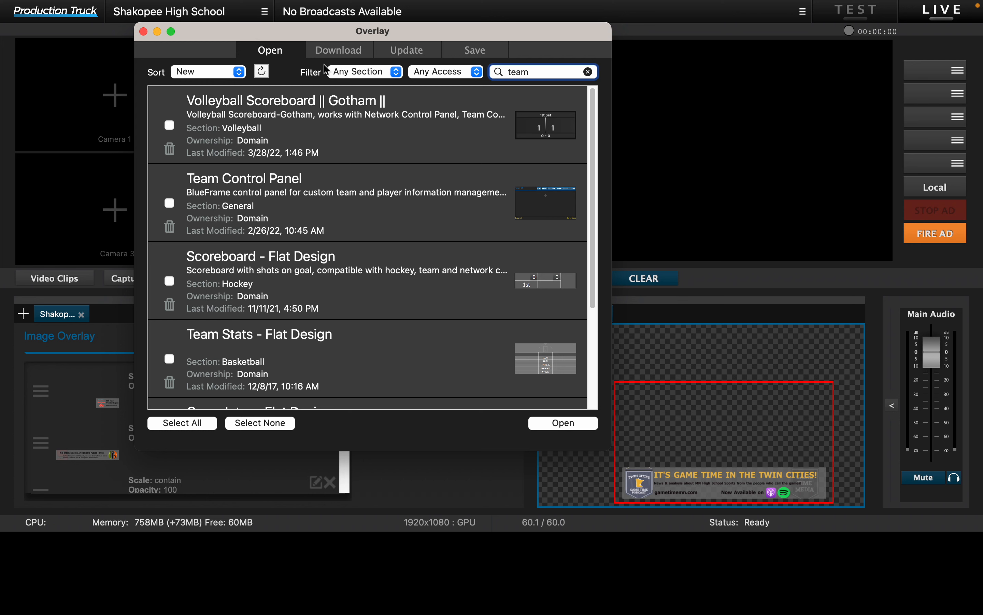
click(143, 32)
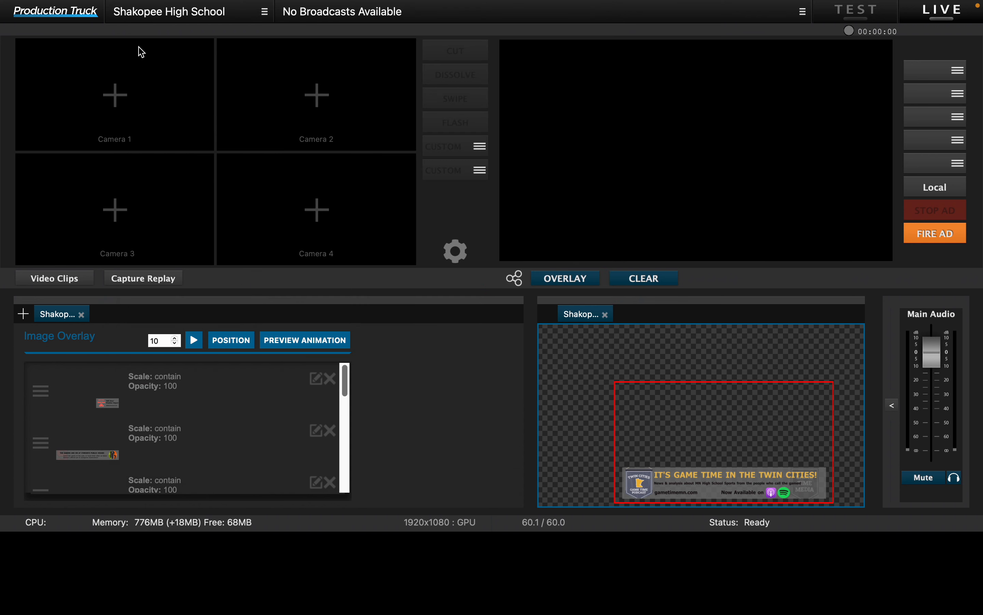
double_click(59, 314)
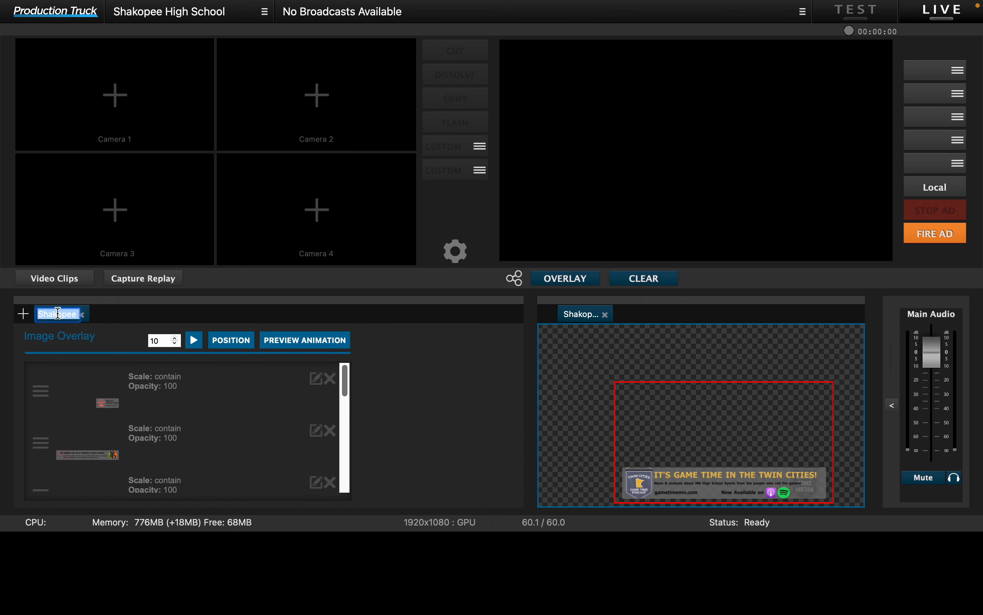
click(157, 320)
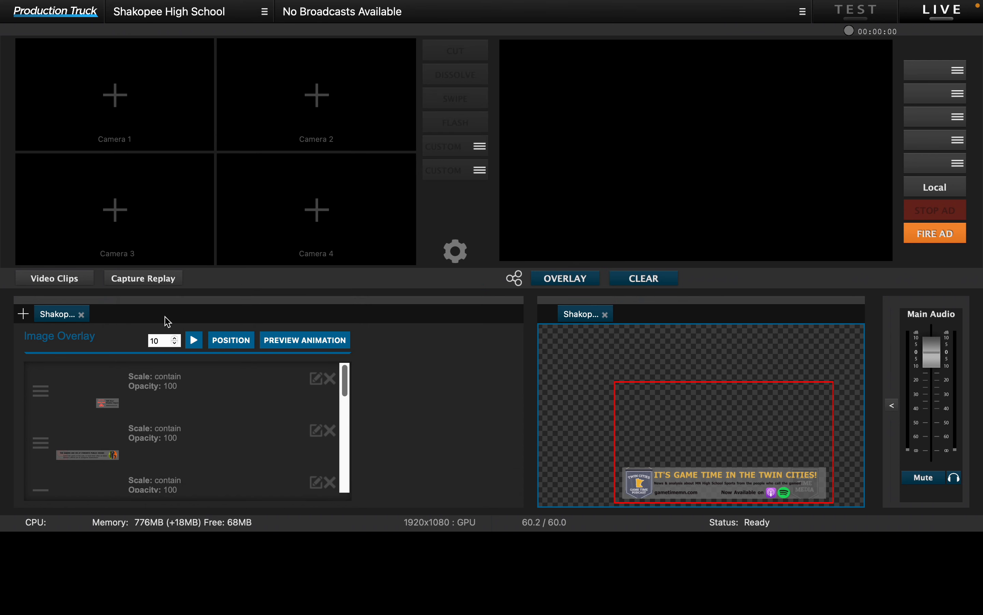
Step: Download the Breakboard - Flat Design baseball overlay from the available overlays matching "team"
click(27, 318)
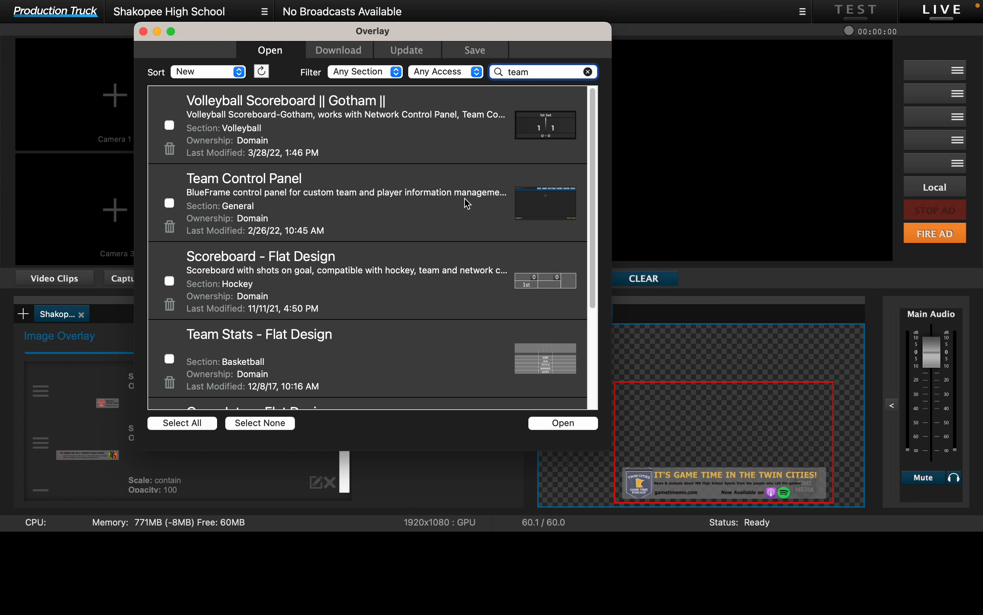
click(343, 53)
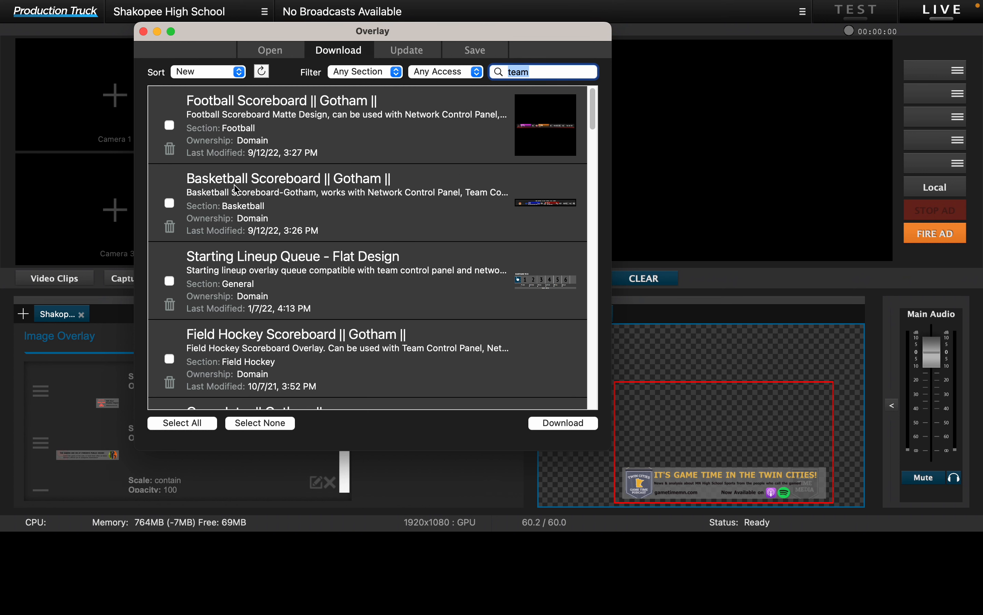
scroll(220, 333, down, 5)
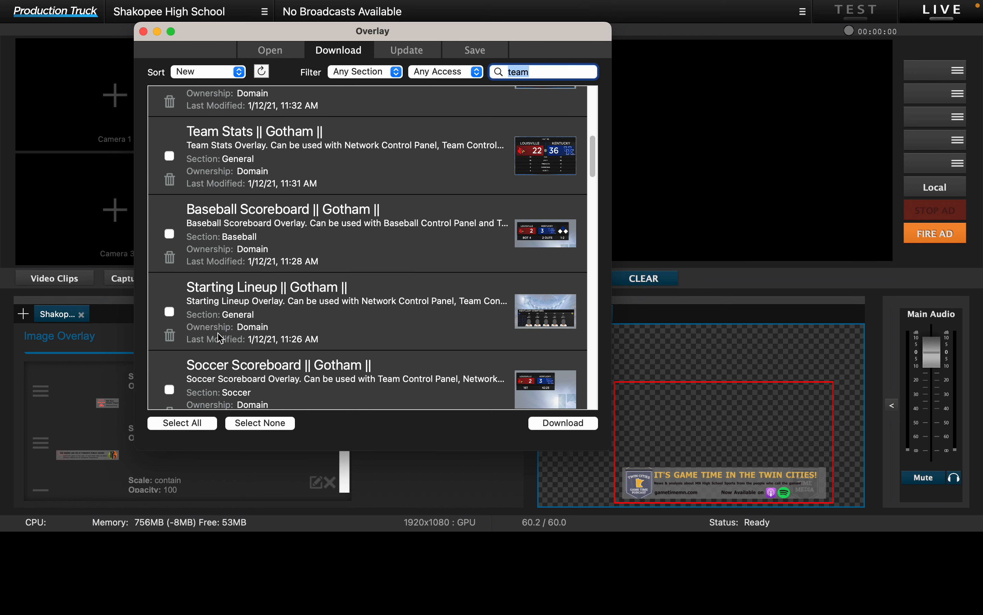
scroll(202, 342, down, 6)
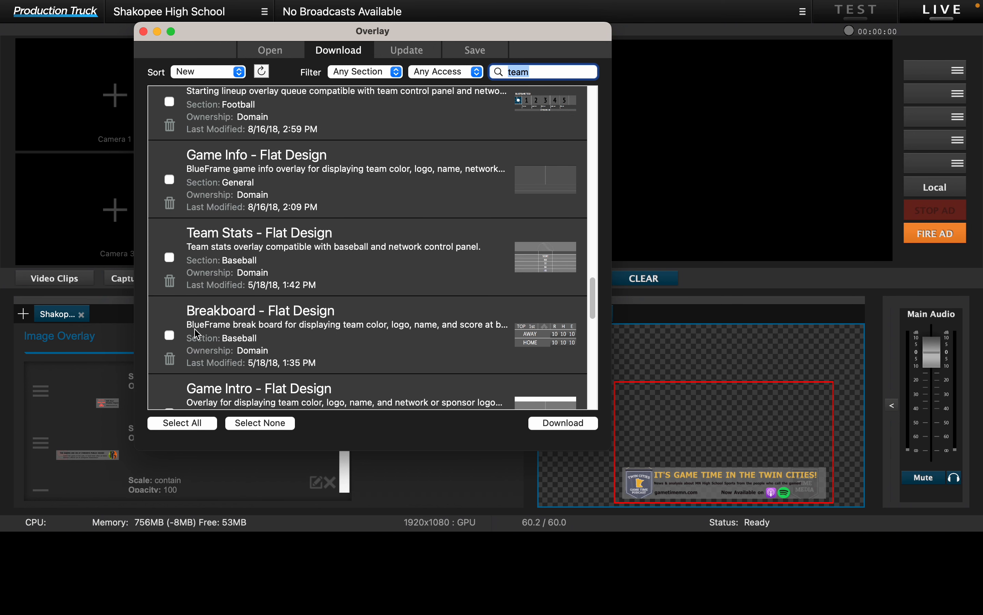
click(169, 335)
click(556, 423)
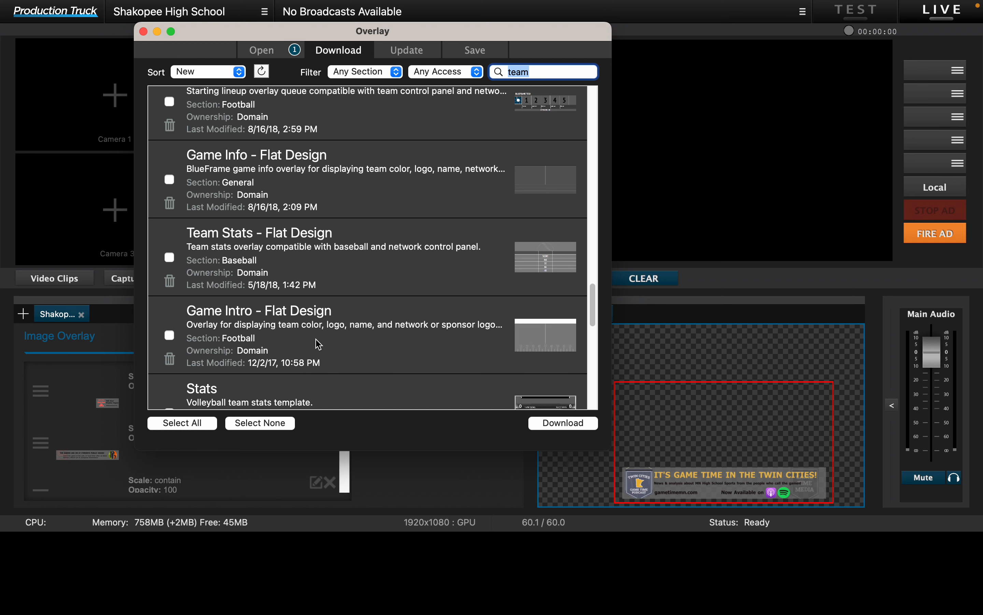
Step: Open the downloaded Breakboard - Flat Design overlay in the production workspace and close it again
click(283, 57)
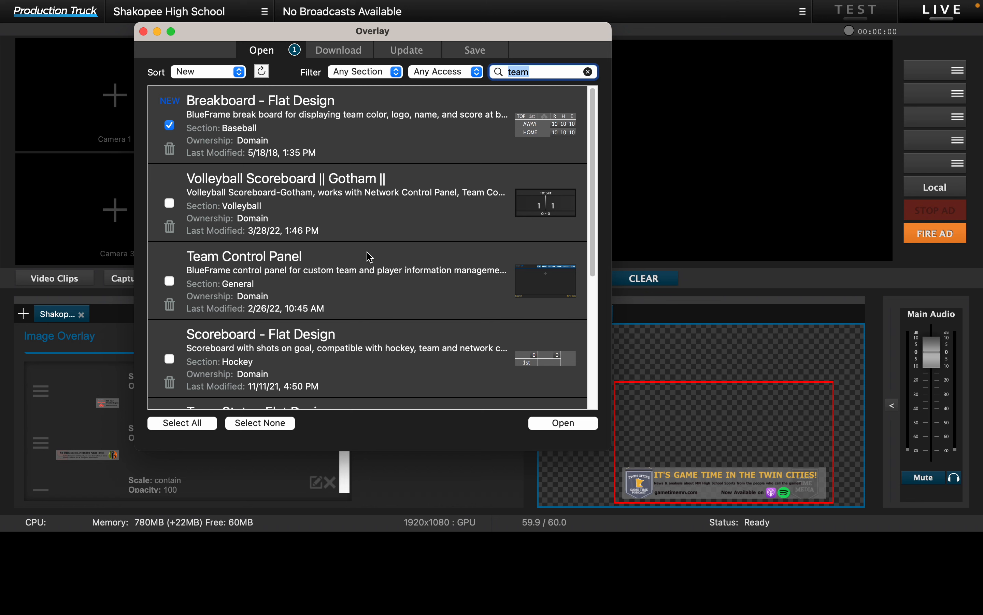
click(563, 423)
click(117, 328)
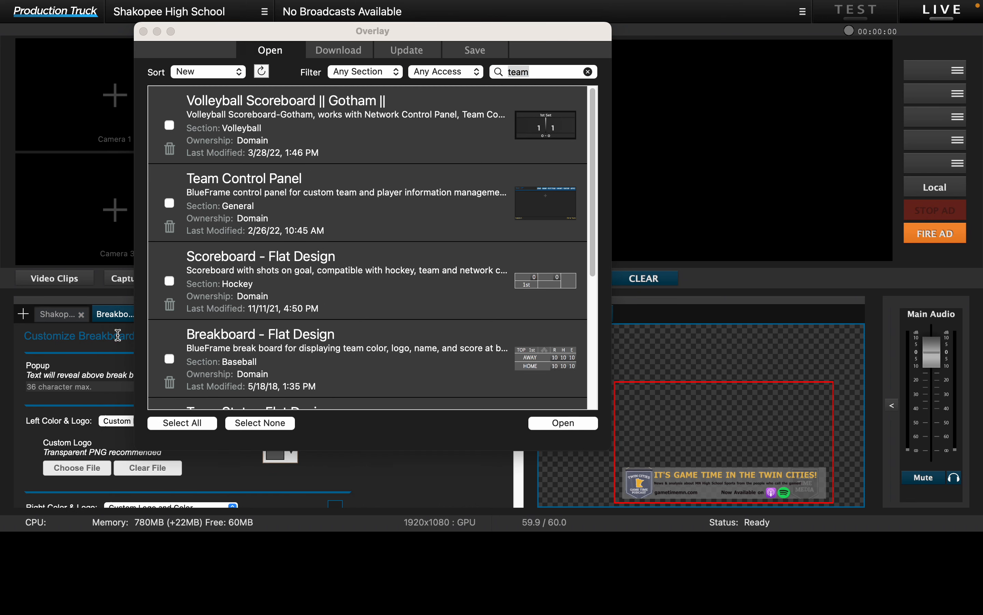
click(143, 32)
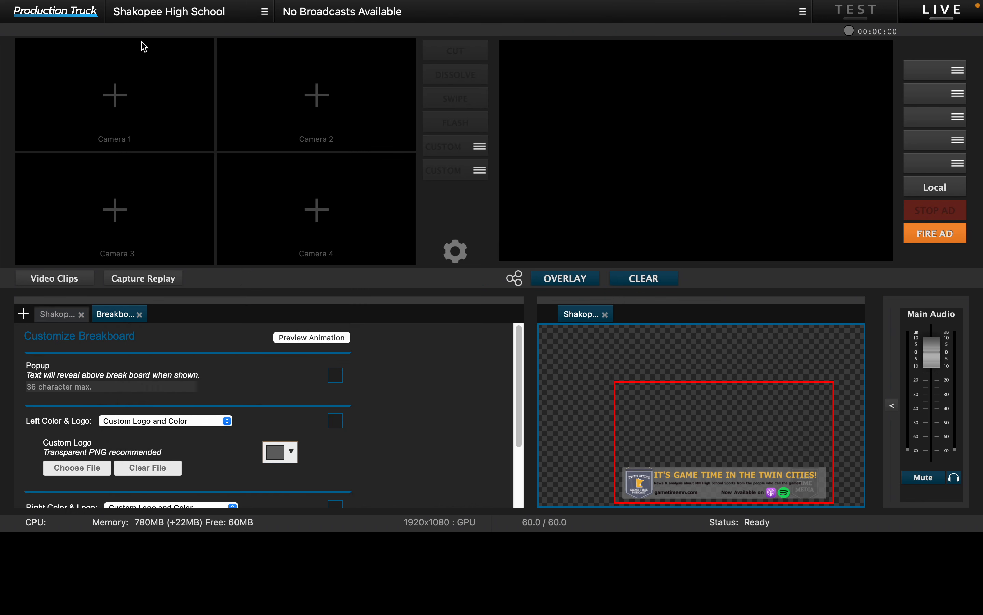
click(139, 315)
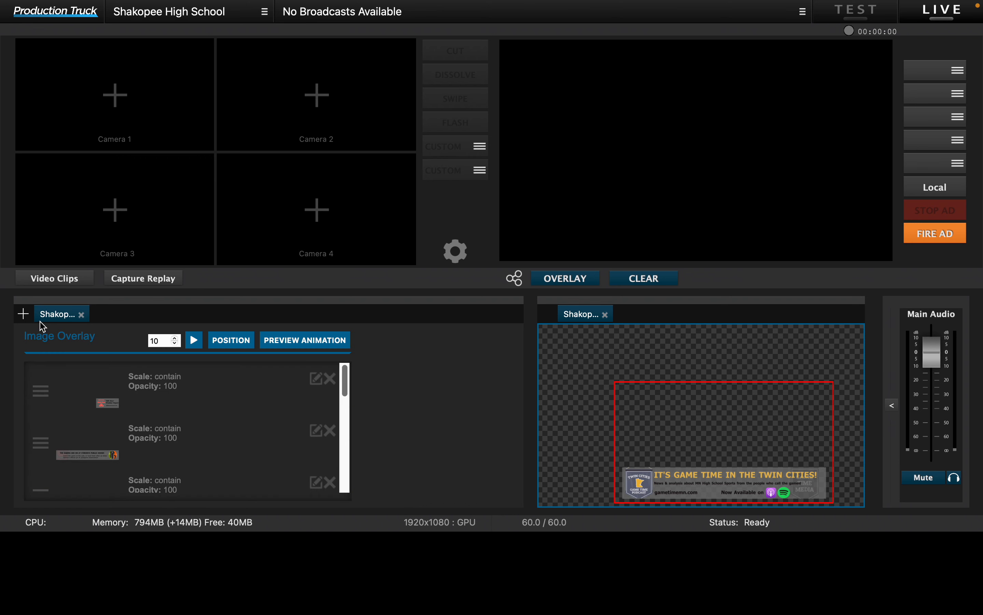
Step: Search the saved overlays for "image" and open the Shakopee DIAMOND Image Overlay Queue
click(24, 314)
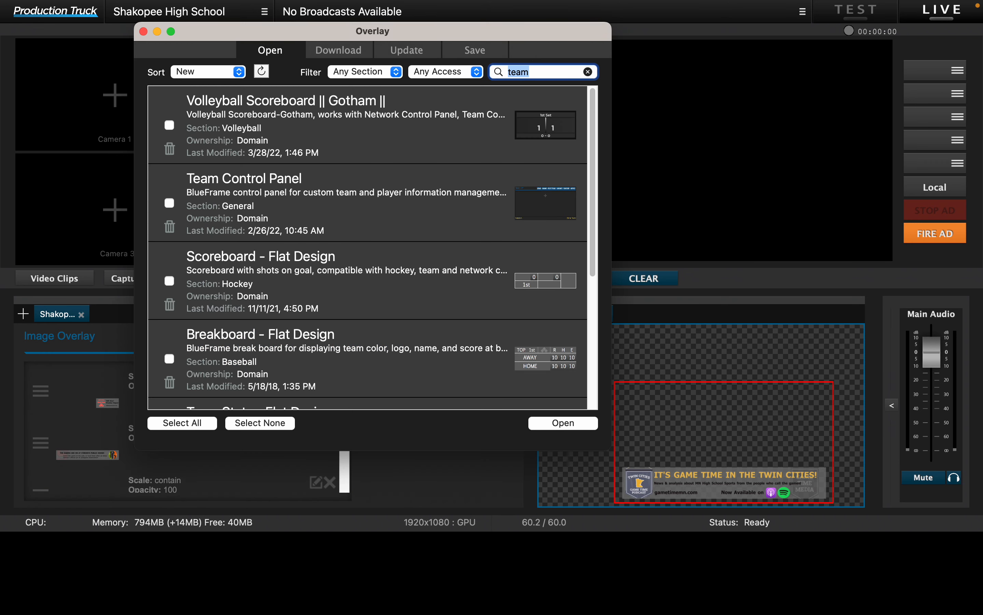
text(image)
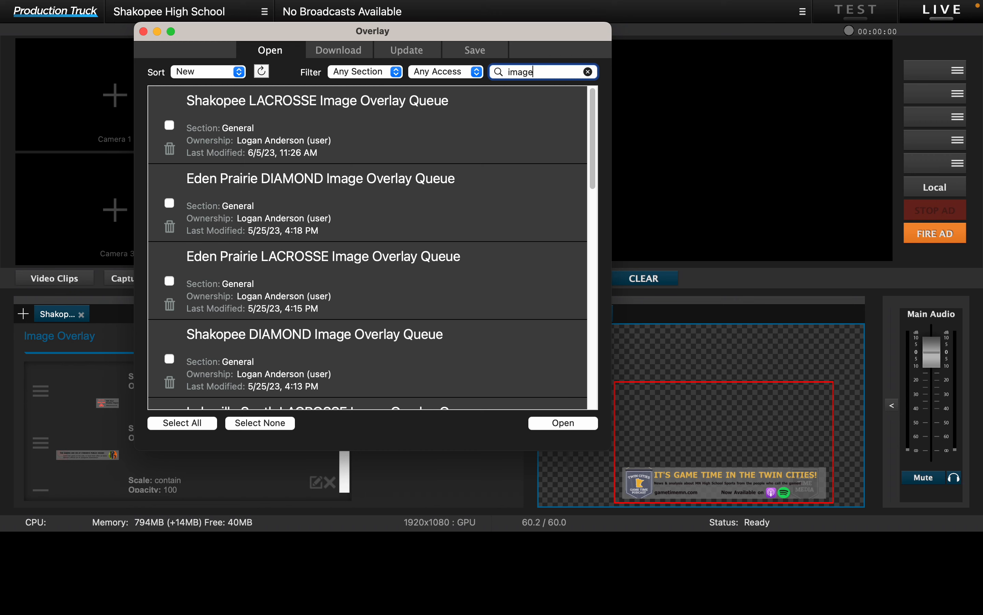
scroll(315, 178, down, 2)
scroll(315, 179, down, 10)
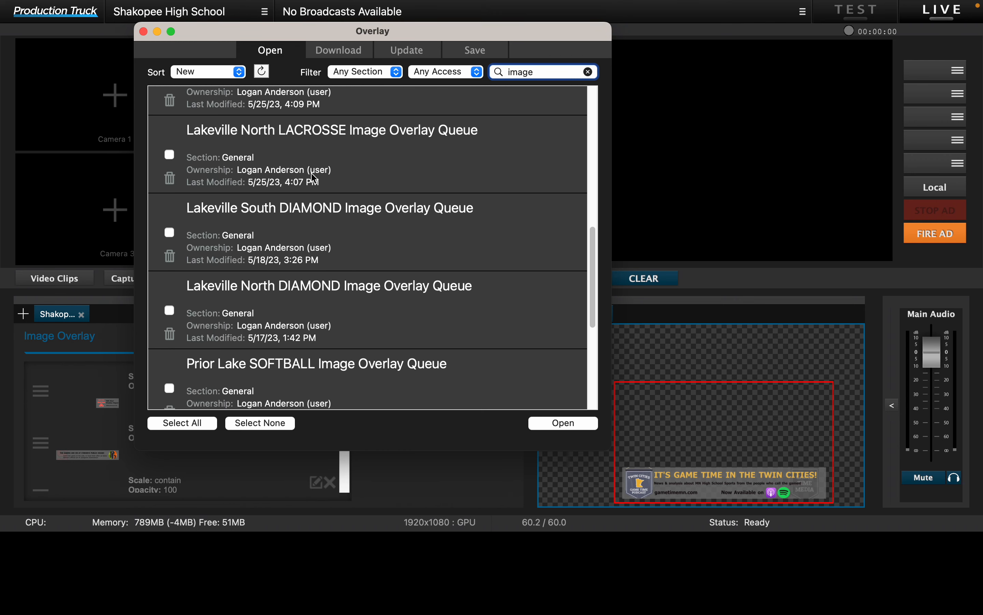
scroll(314, 179, up, 3)
scroll(315, 179, up, 8)
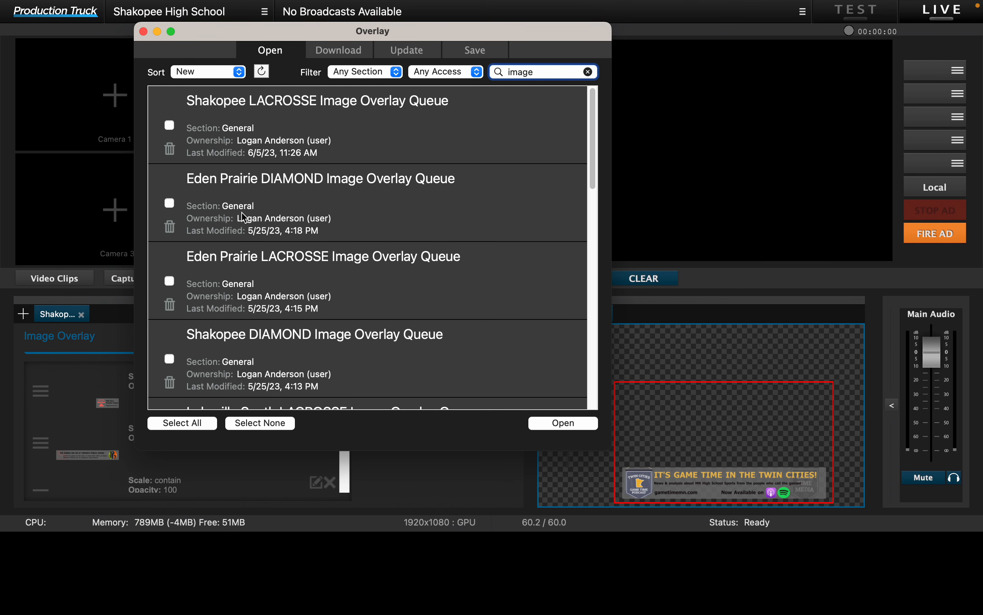
scroll(243, 218, down, 2)
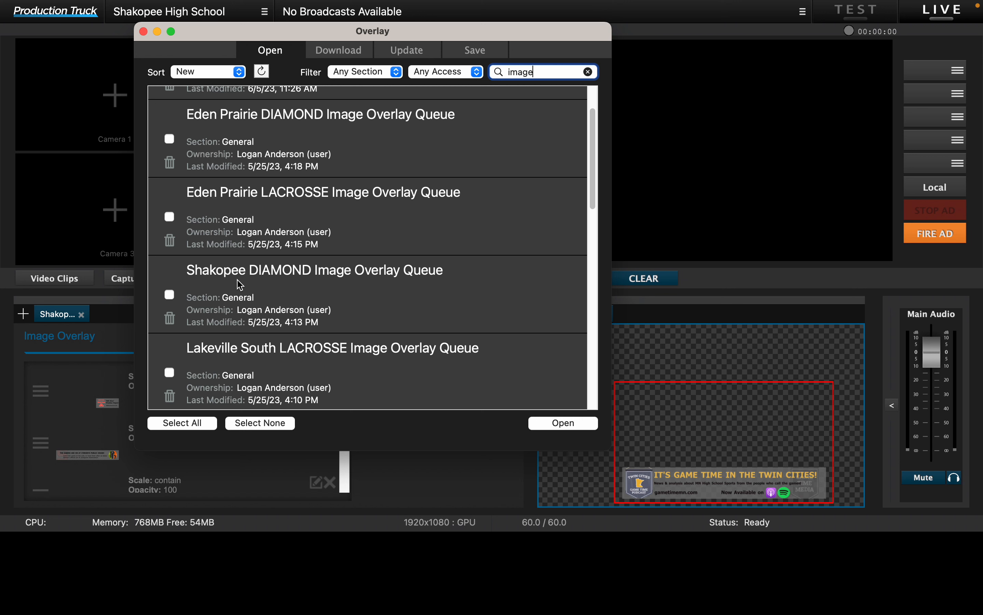
click(169, 294)
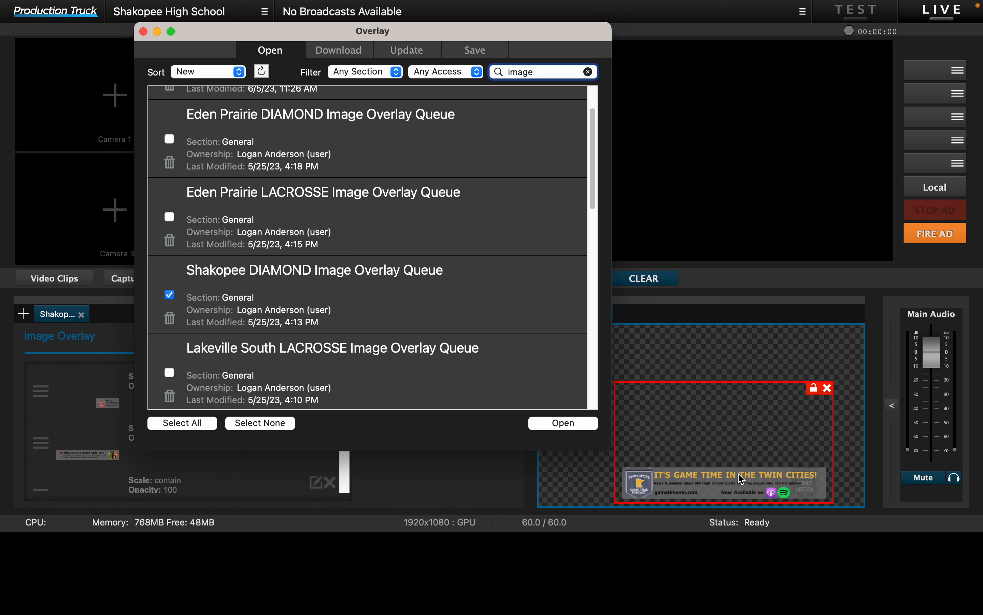
click(590, 428)
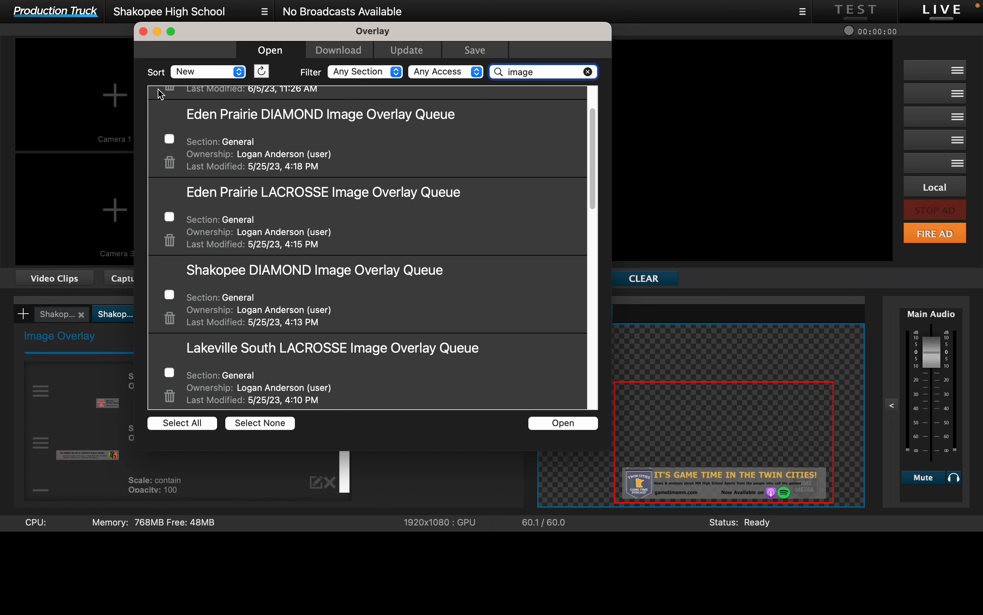
click(144, 32)
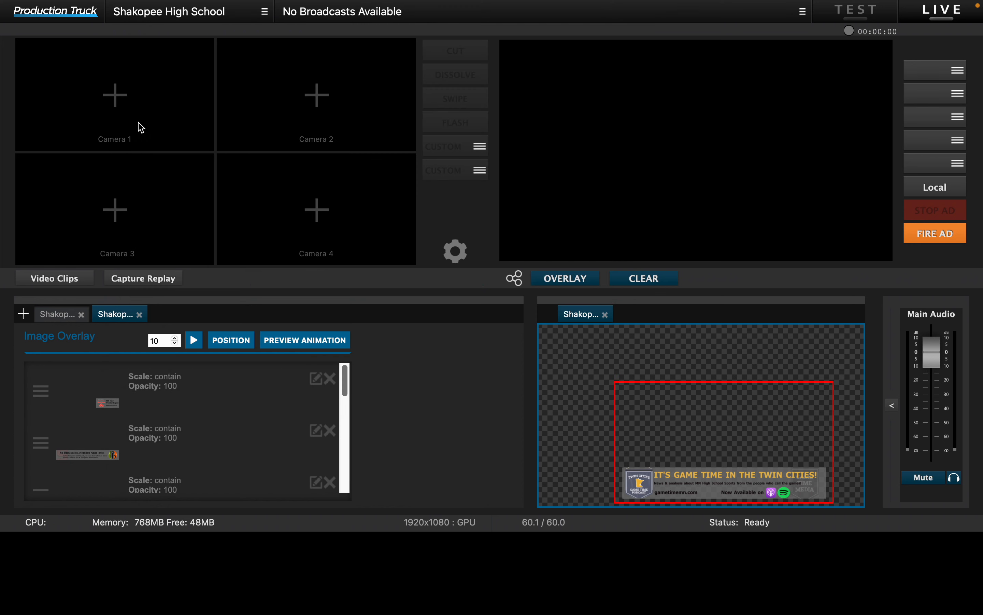
Step: Close the old Shakopee overlay and place the Shakopee DIAMOND Image Overlay Queue on the overlay preview canvas
click(81, 314)
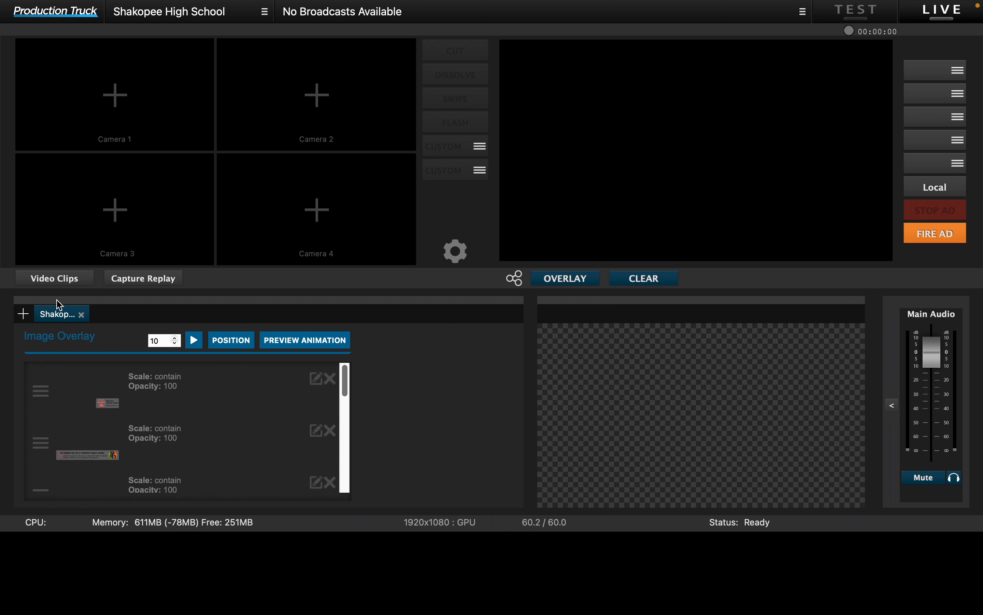
drag(51, 317, 718, 384)
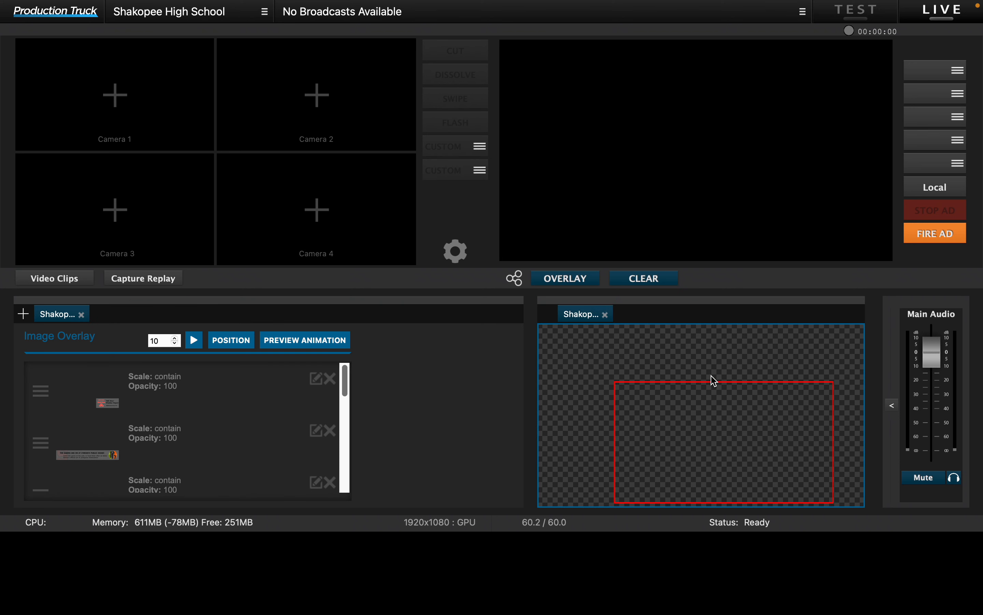
Step: Preview the sponsor banners in the image queue one after another, up to the "SABERS LIVE IS ON DEMAND!" banner
click(124, 403)
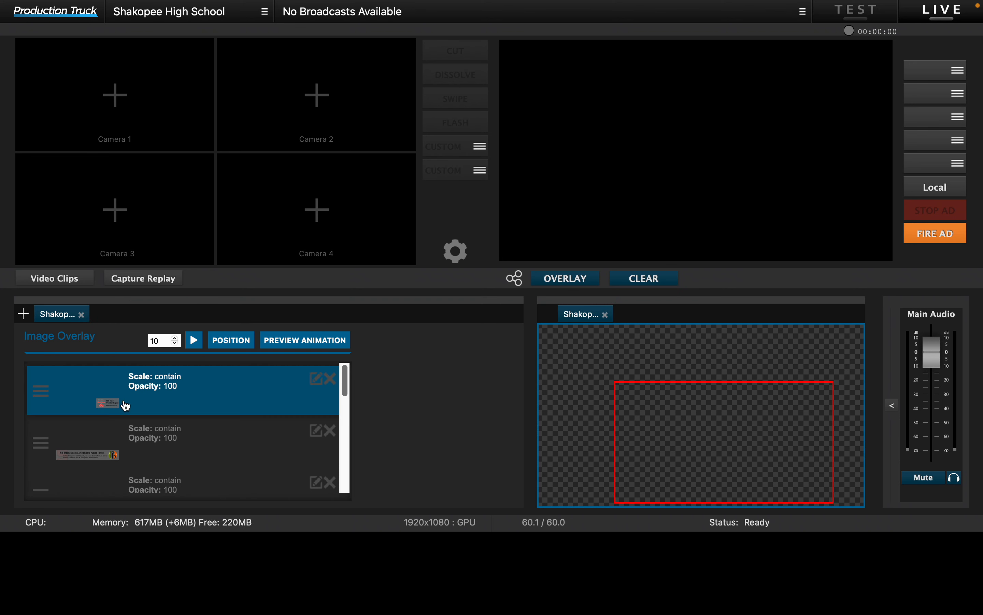
click(157, 452)
scroll(157, 453, down, 2)
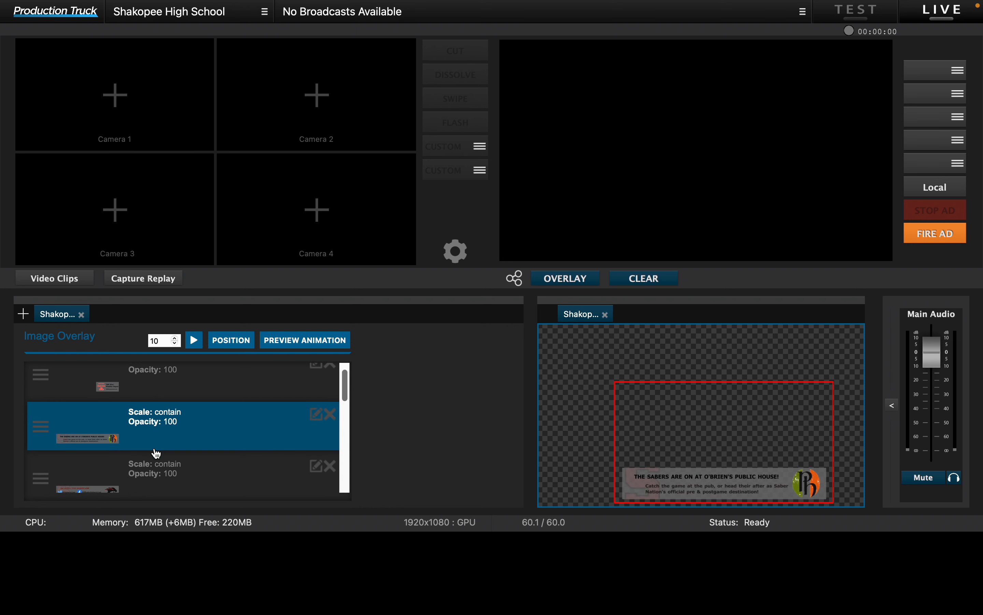
click(156, 453)
scroll(155, 455, down, 1)
click(154, 463)
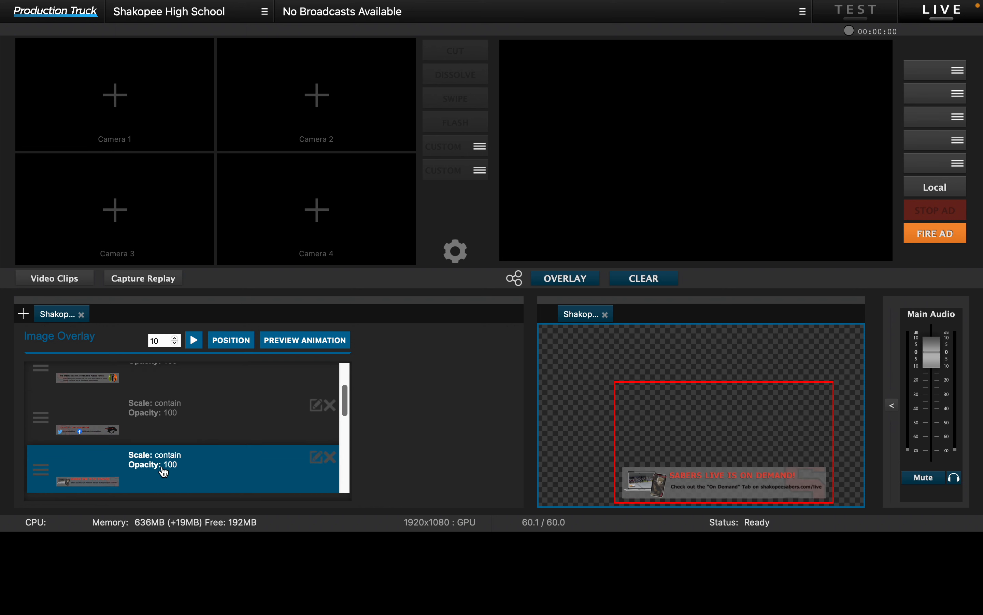
Step: Show the queue's "TAKE YOUR FAVORITE TEAM WITH YOU!" image on the program output and clear it from there
scroll(154, 459, down, 1)
click(175, 453)
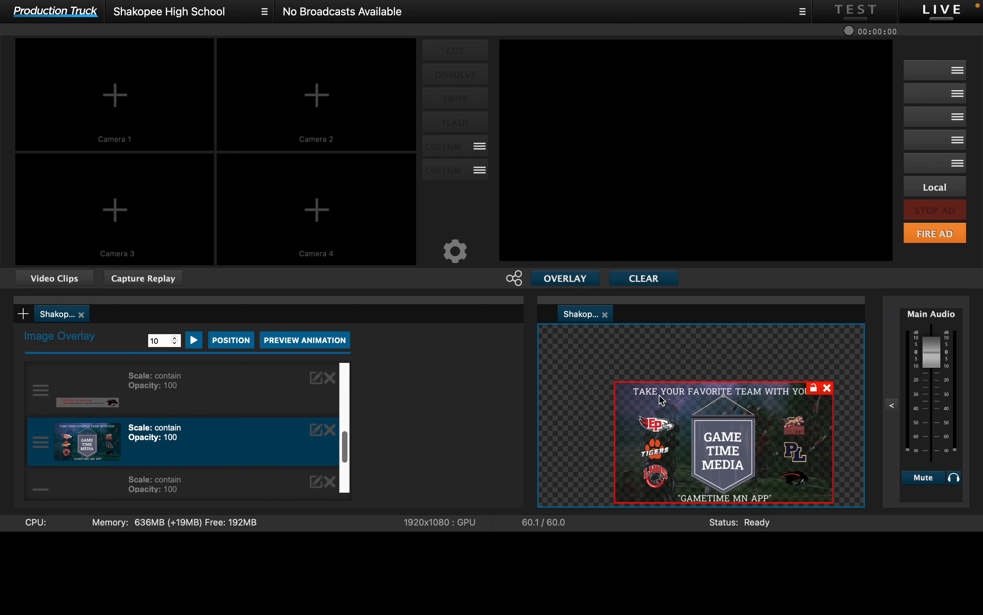
click(575, 283)
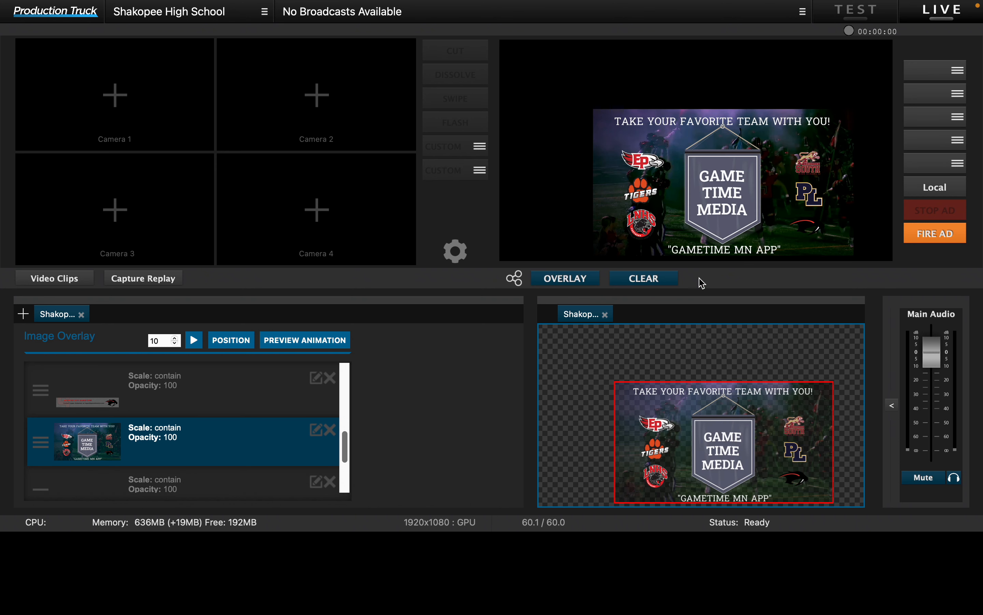
click(640, 280)
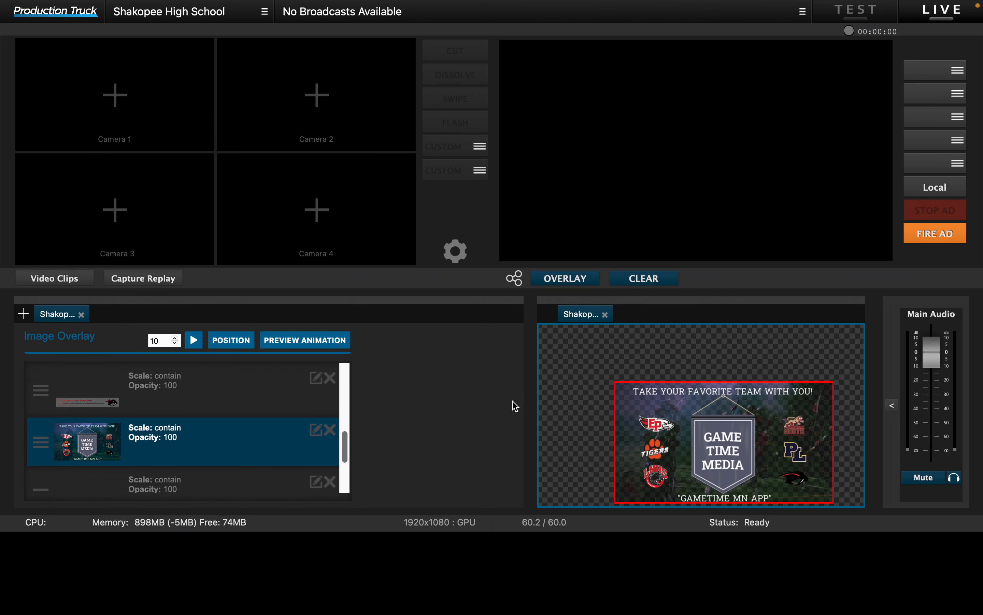
Step: Preview the queue's "MN Nice" Weather Report image and the O'Brien's Public House banner
scroll(179, 480, down, 3)
scroll(160, 473, up, 5)
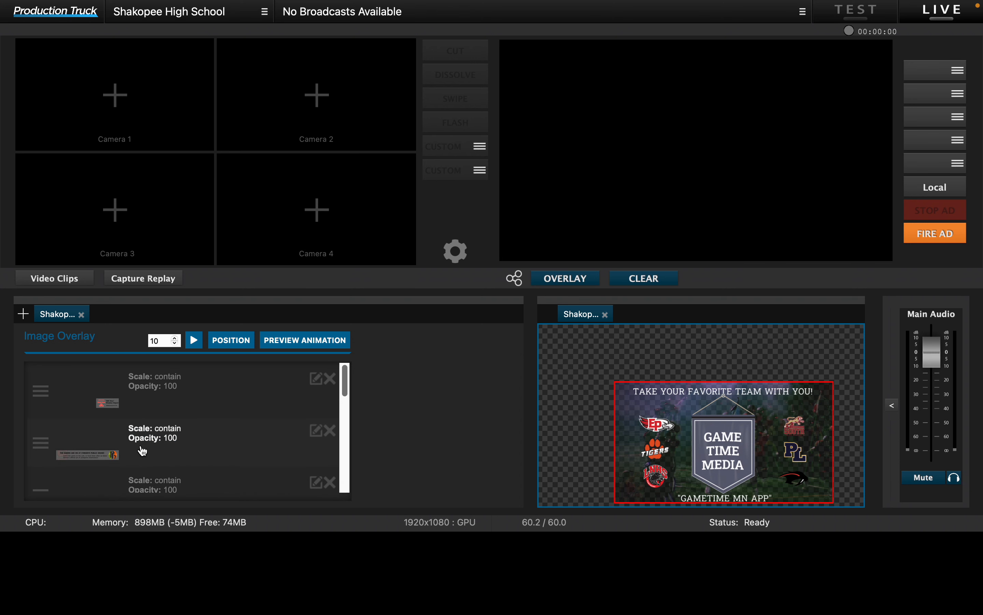
click(129, 400)
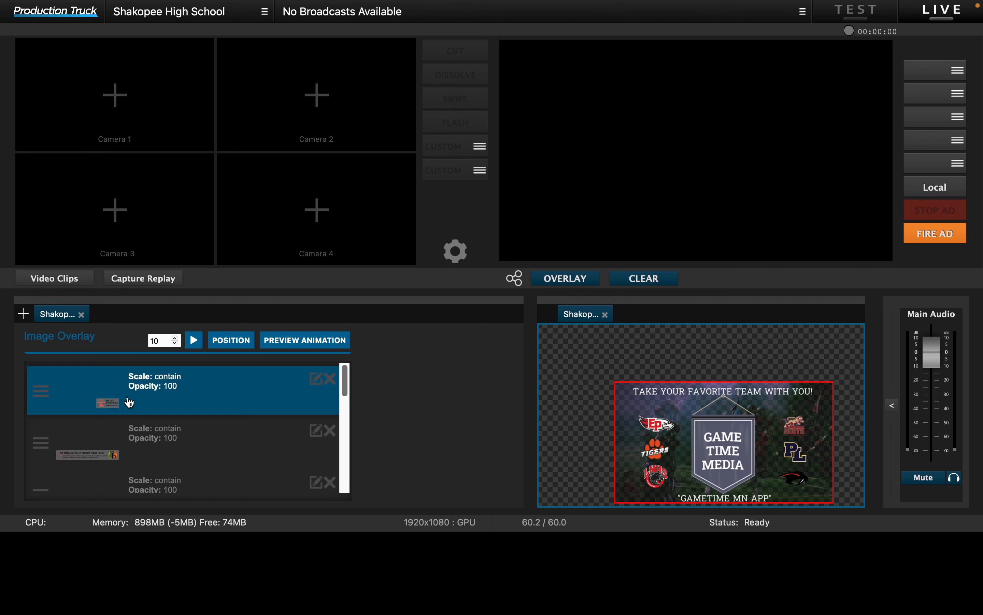
click(169, 442)
scroll(171, 449, down, 3)
scroll(171, 445, up, 3)
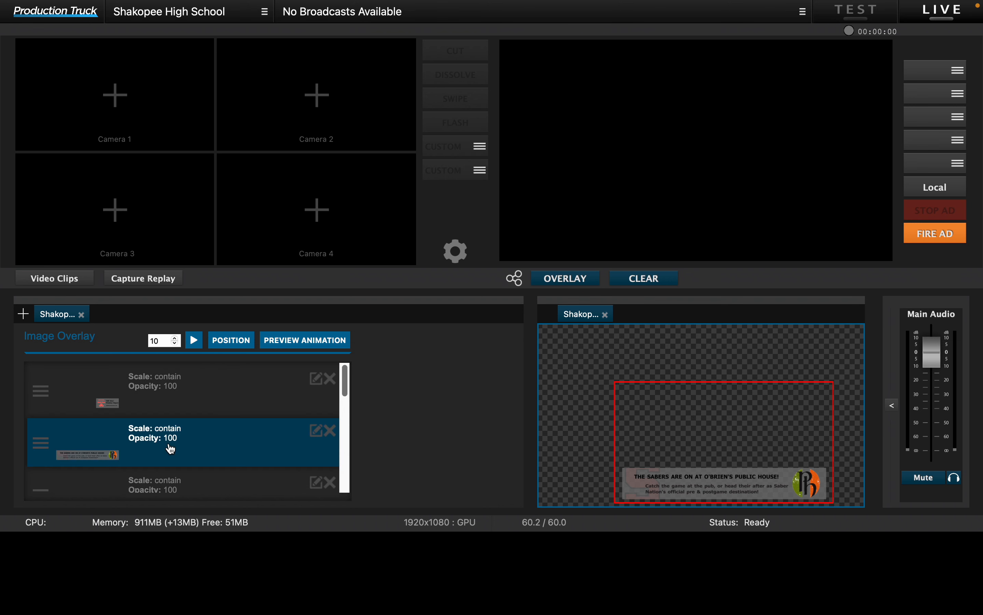
Step: Filter the overlay library to the Baseball section, clear the search text, and open the Control Panel and Scoreboard - Flat Design overlays
click(23, 315)
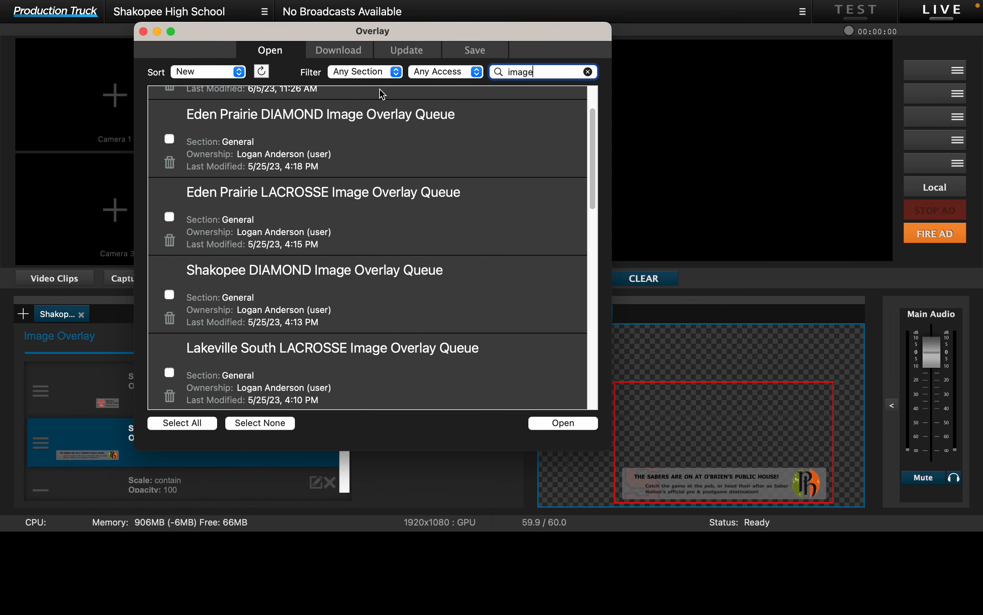
scroll(370, 170, up, 2)
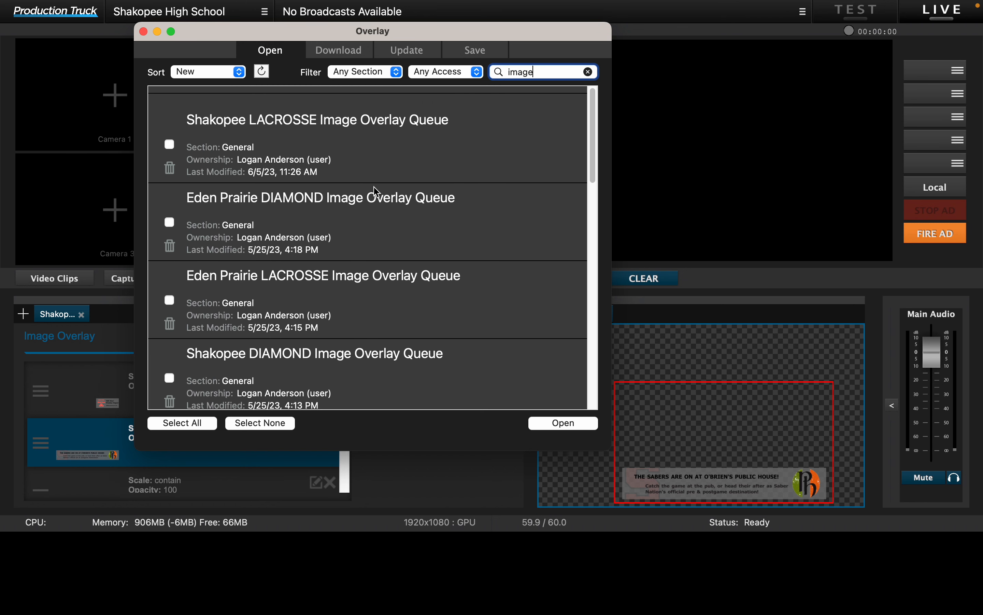
click(380, 70)
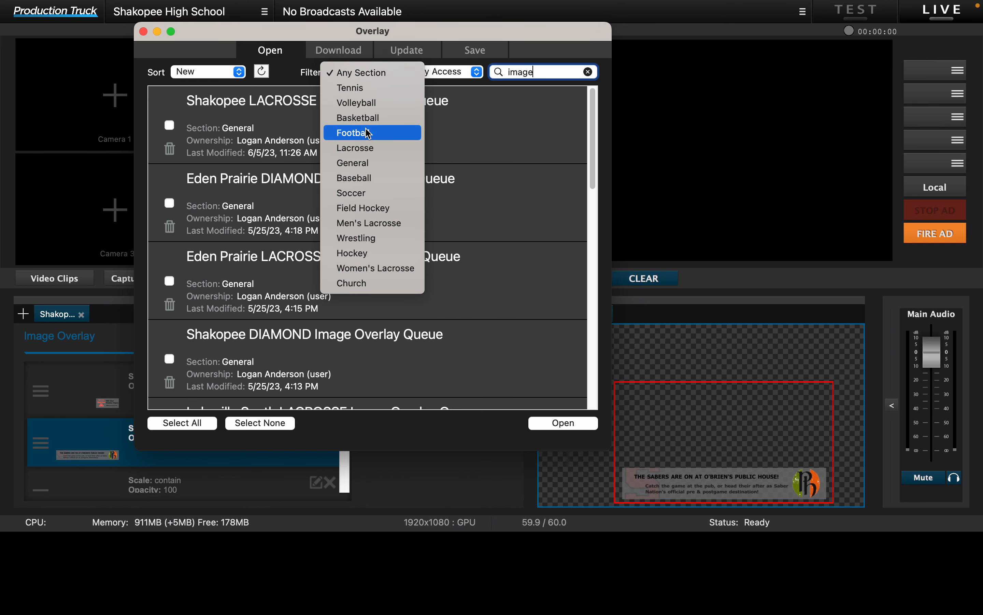
click(366, 179)
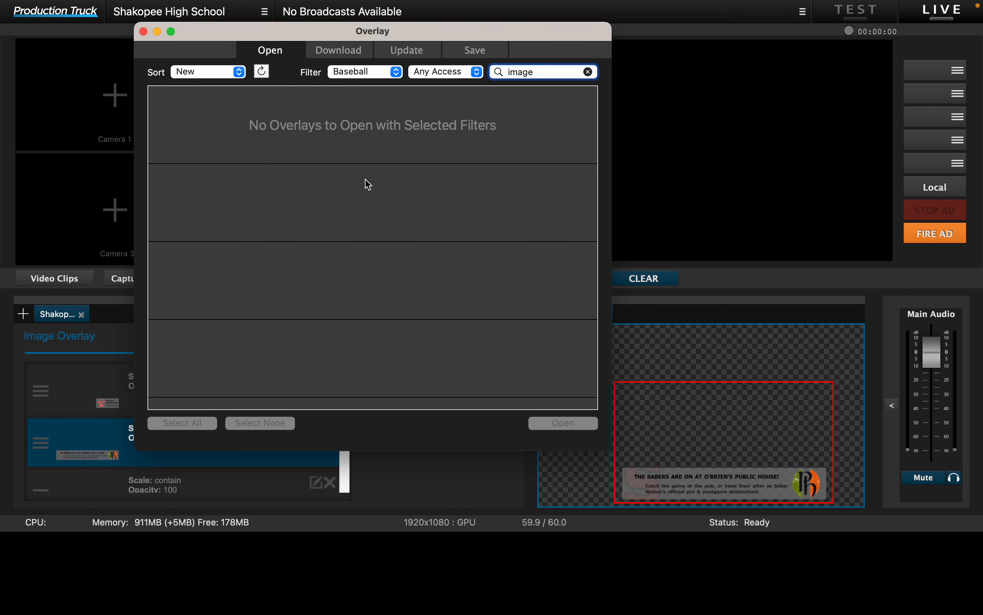
click(331, 52)
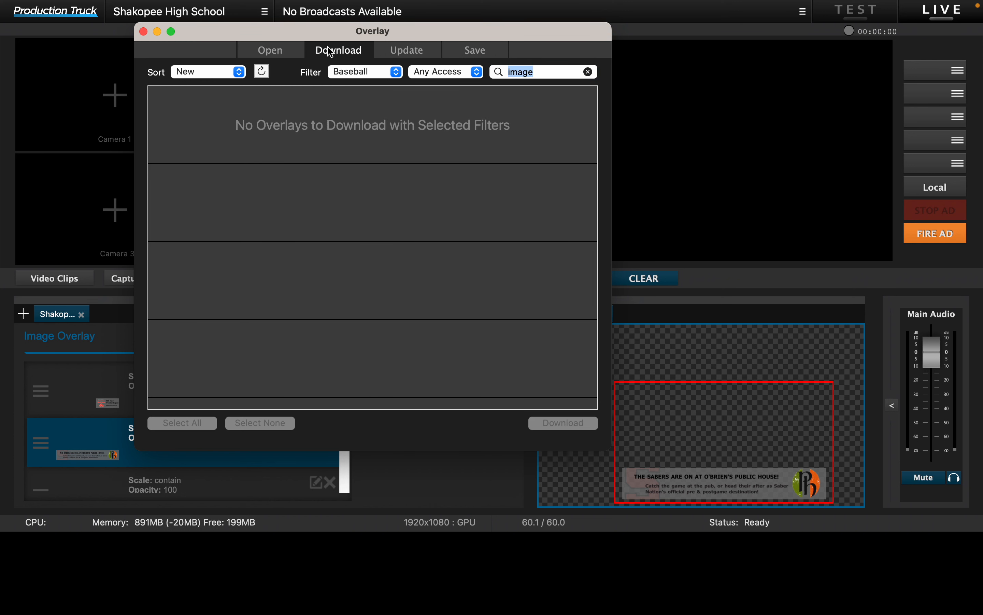
click(274, 49)
click(589, 73)
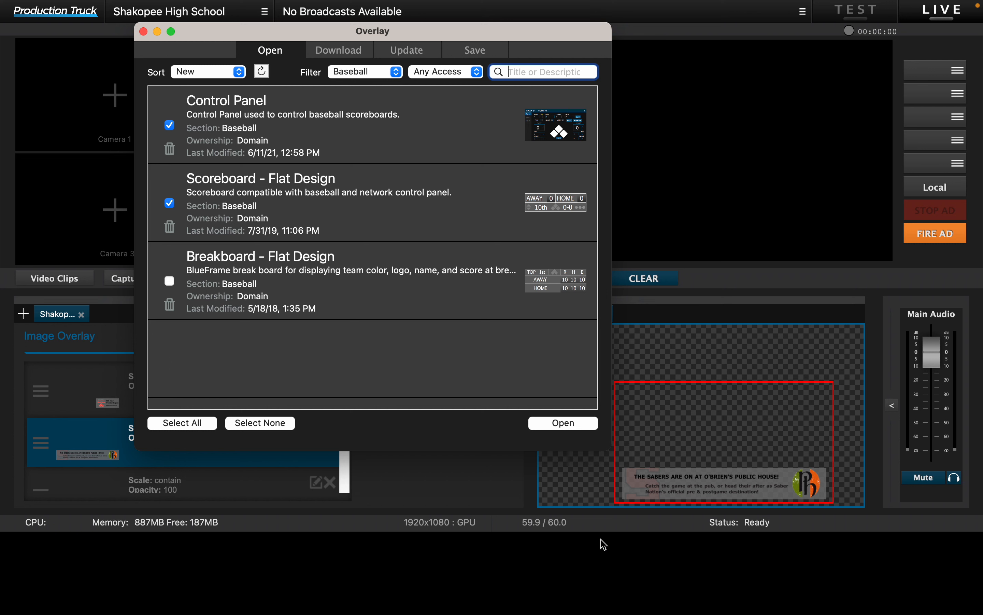
click(563, 423)
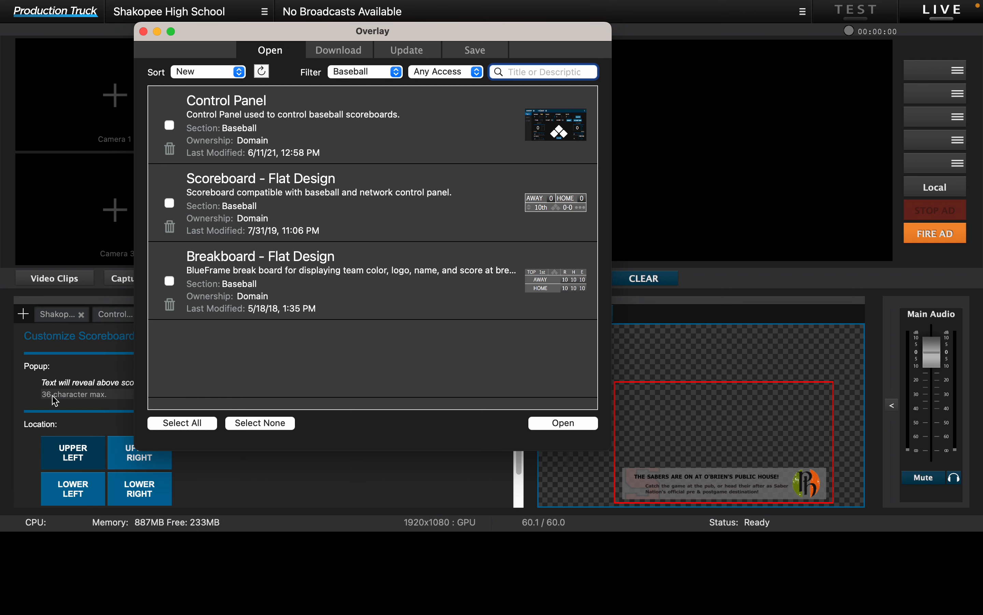
click(143, 31)
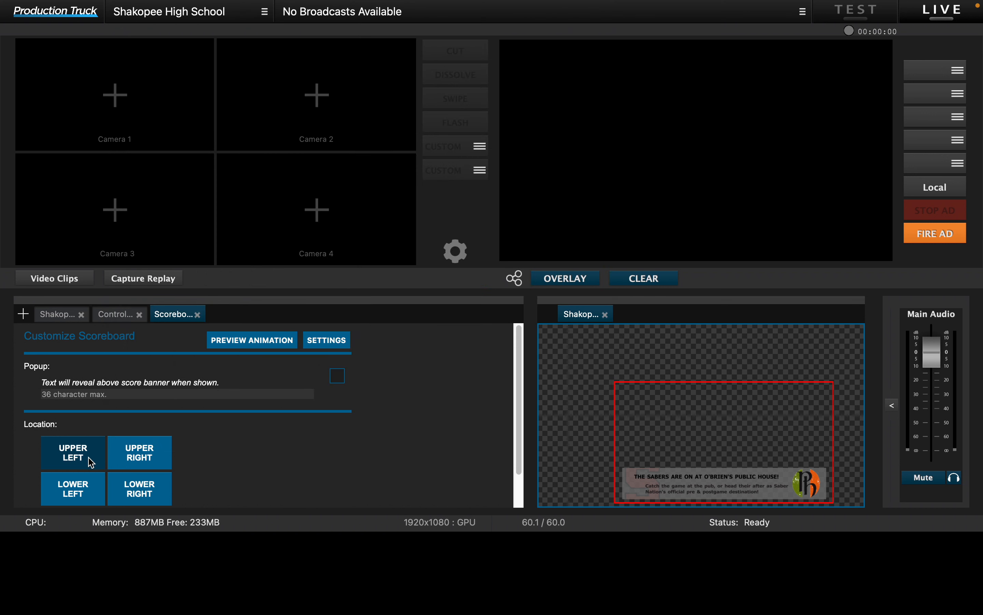
Step: Reorder the open overlays so the Shakopee image queue comes last, and bring up the Control Panel
drag(58, 320, 242, 320)
click(50, 316)
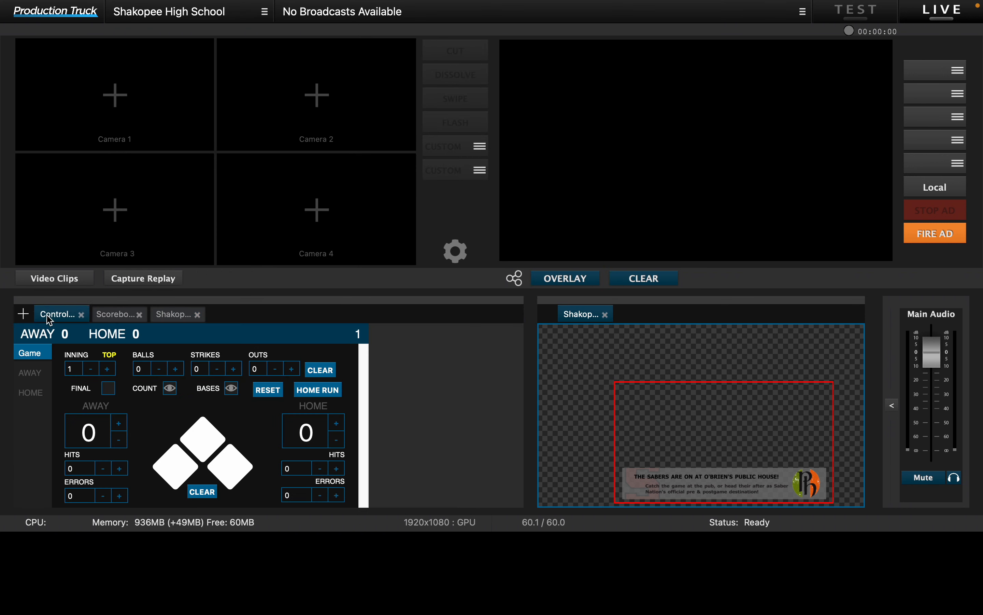
click(107, 318)
double_click(105, 313)
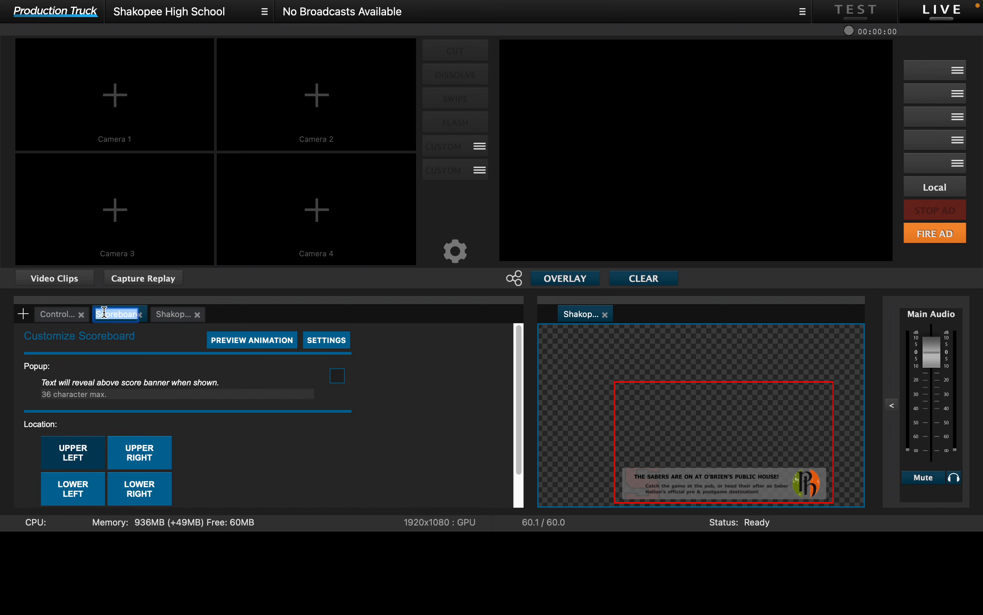
click(62, 320)
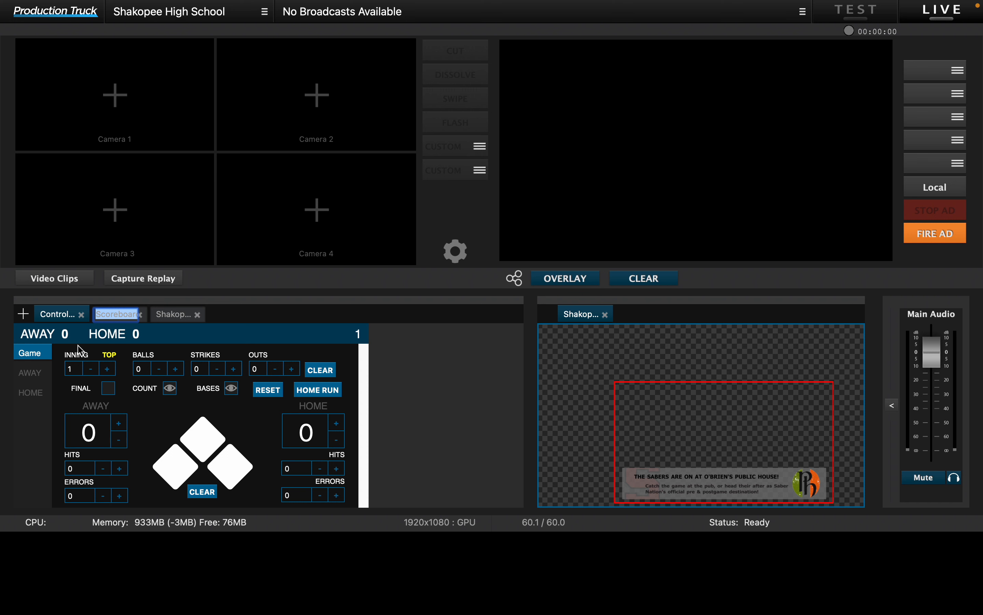
click(307, 336)
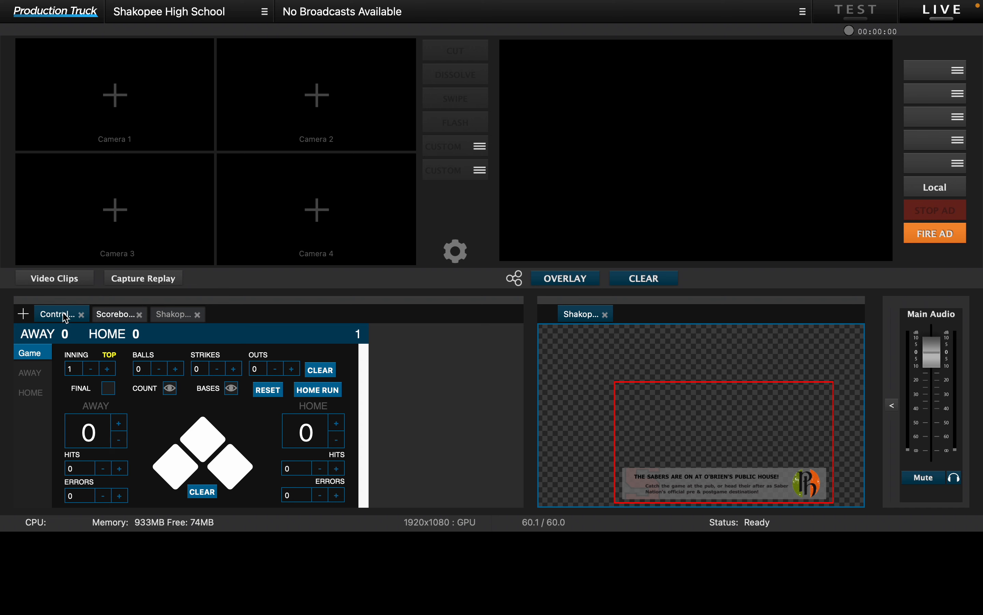
Step: Try the Control Panel on the preview canvas, remove its empty preview, and place the Scoreboard overlay there instead
drag(66, 318, 640, 327)
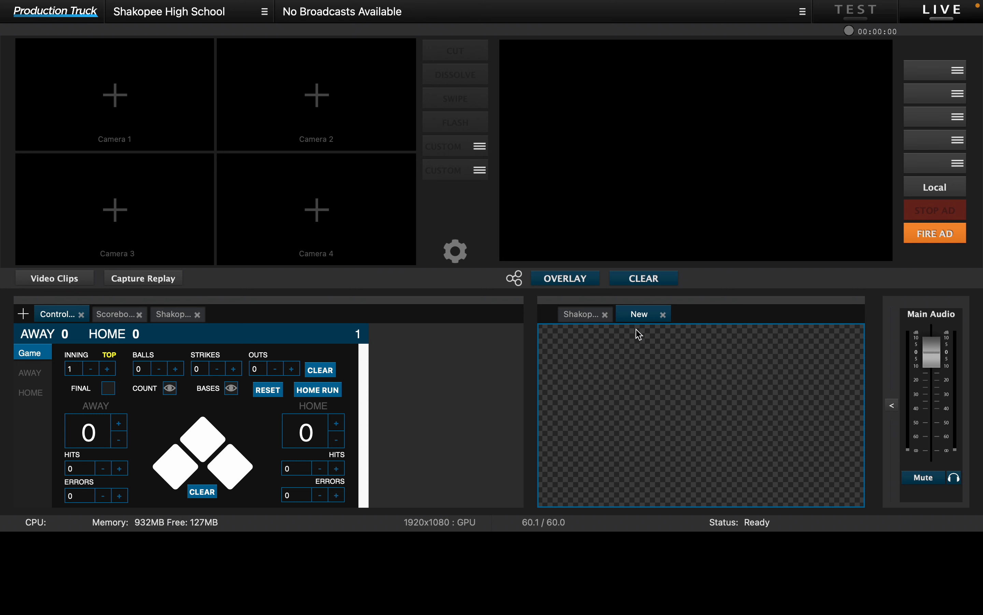
click(664, 315)
click(110, 317)
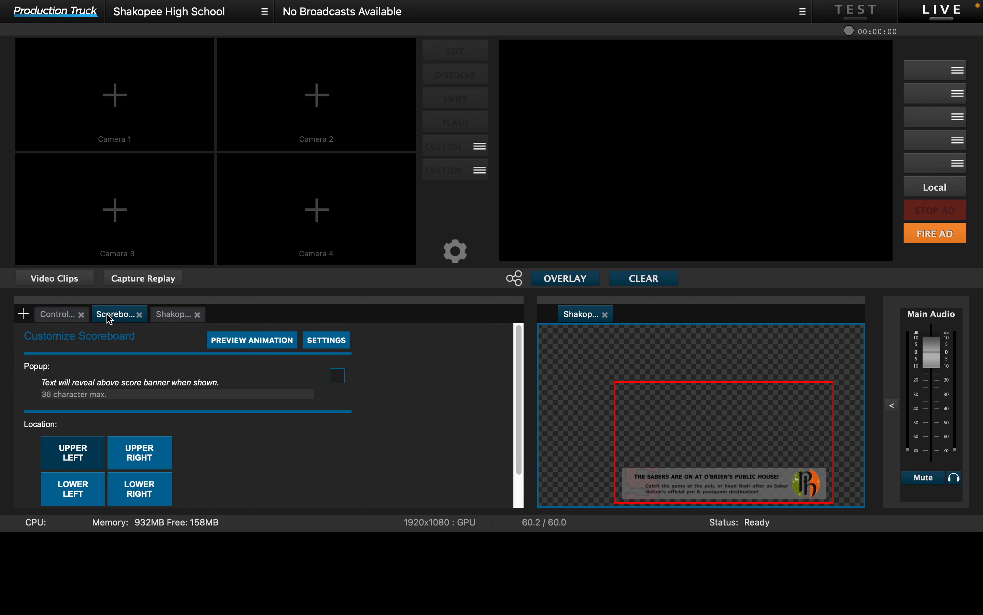
drag(115, 320, 642, 314)
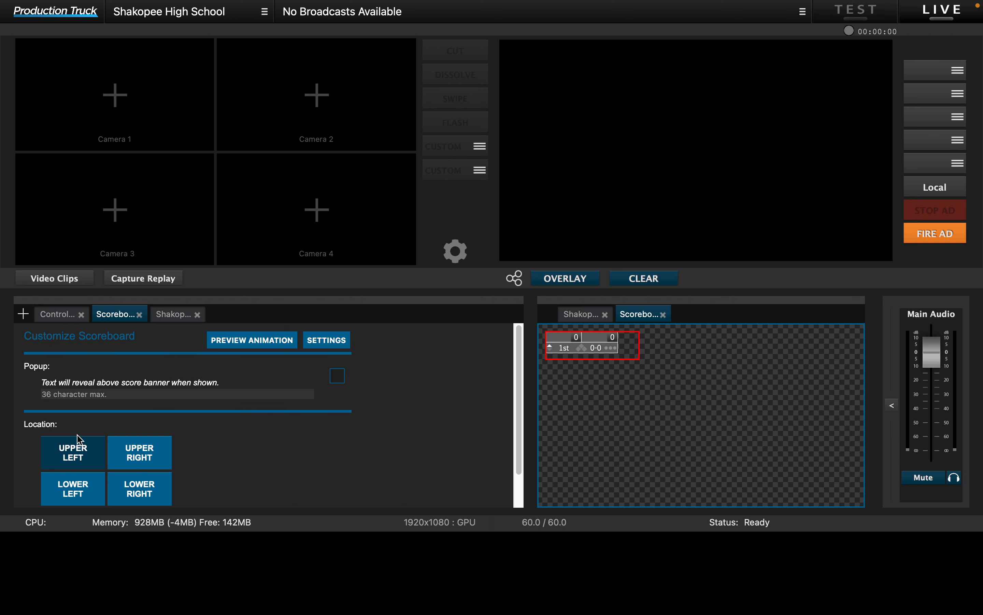
Step: Try different corner locations for the scoreboard and settle on Lower Left
scroll(77, 449, down, 1)
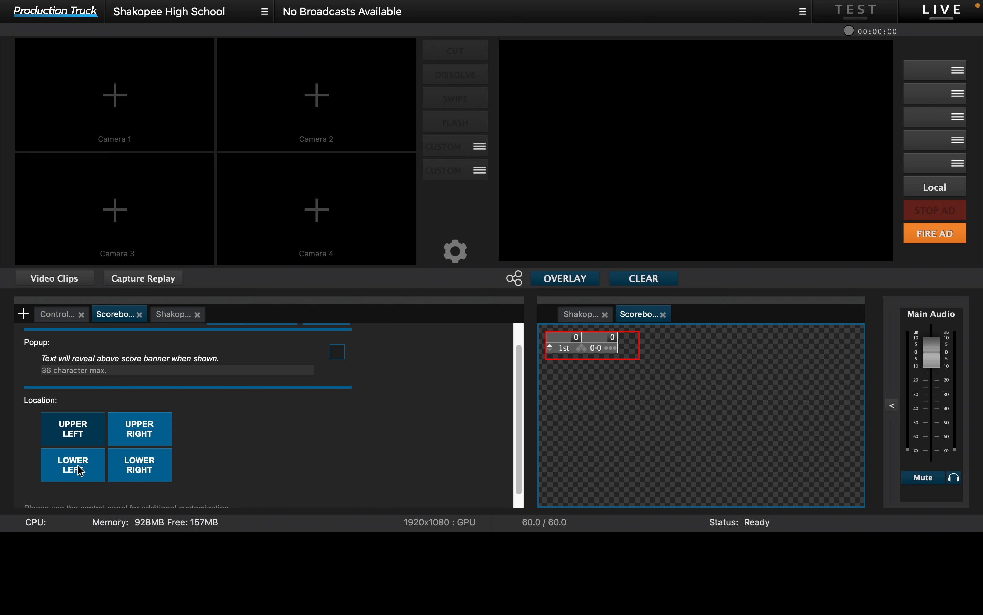
click(80, 471)
click(119, 478)
click(71, 438)
click(78, 463)
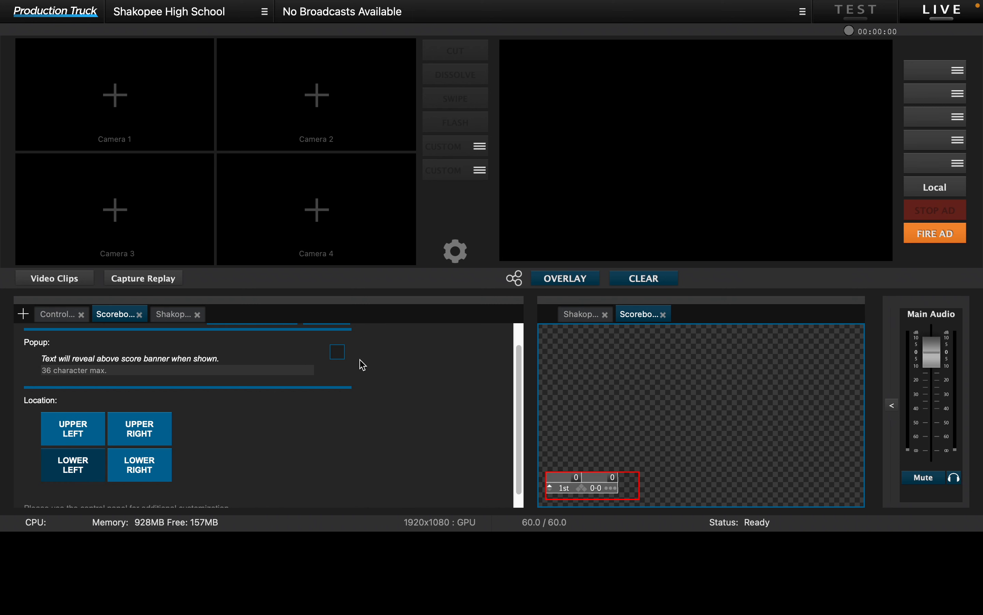
Step: Show the scoreboard's popup with the text "Veil & Wild Scoreboard"
click(338, 352)
click(135, 370)
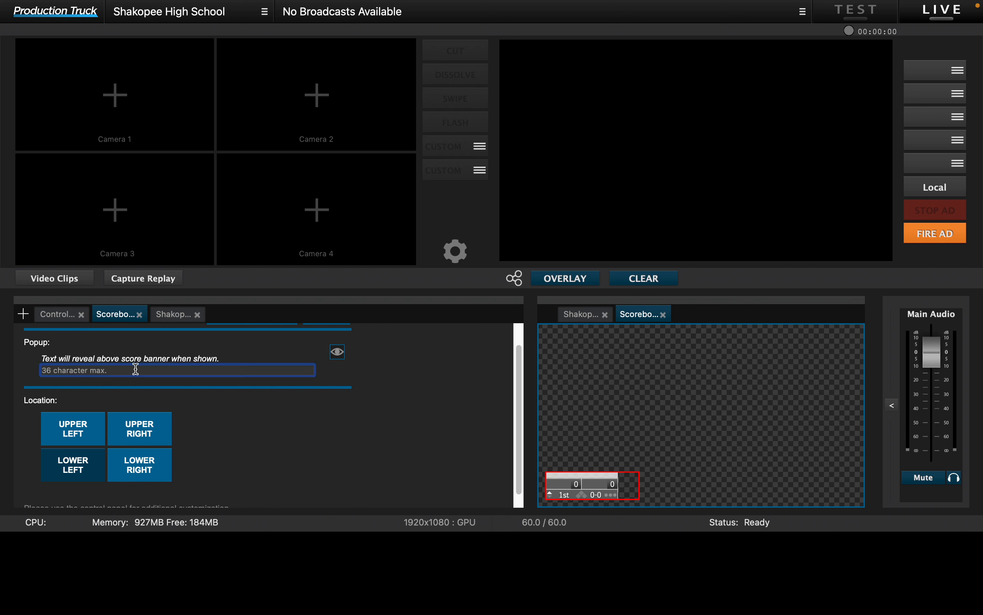
text(V)
text(eil & Wo)
text(ld Sco)
text(reboard)
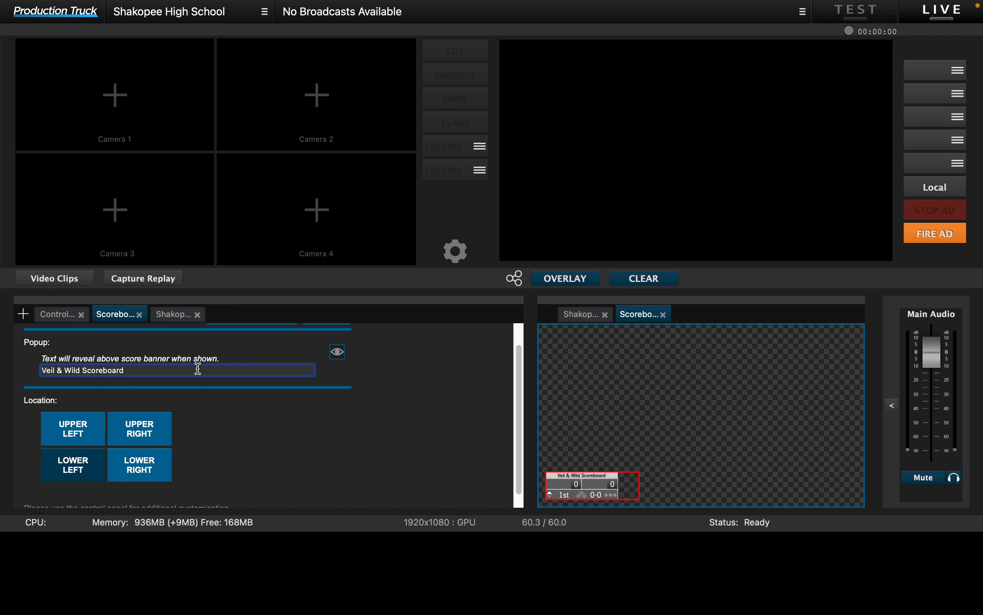
Step: Load Shakopee Saber Head.png from the Team Logos folder as the scoreboard's custom logo
scroll(211, 368, up, 2)
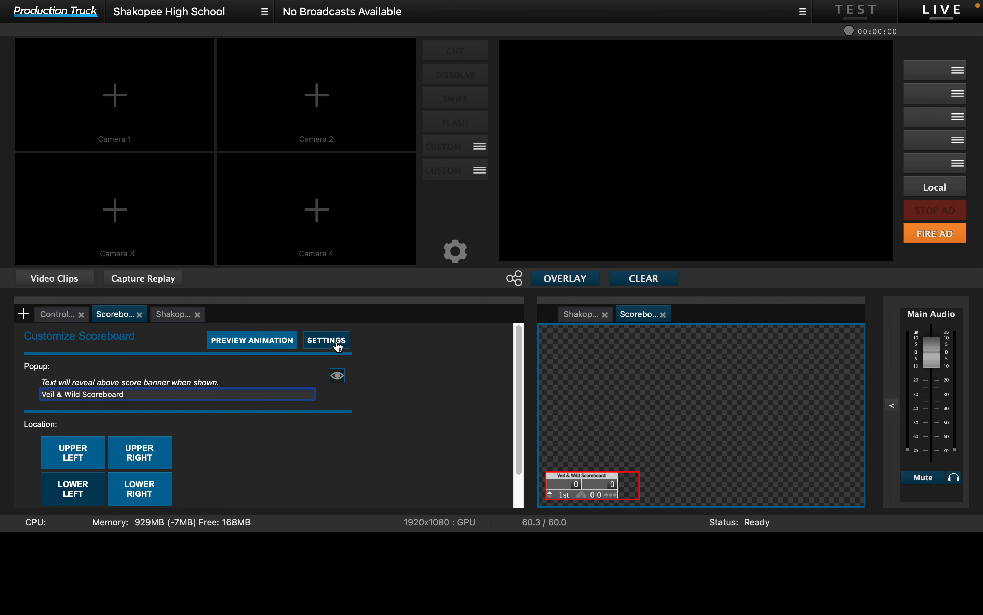
click(327, 340)
scroll(232, 431, down, 3)
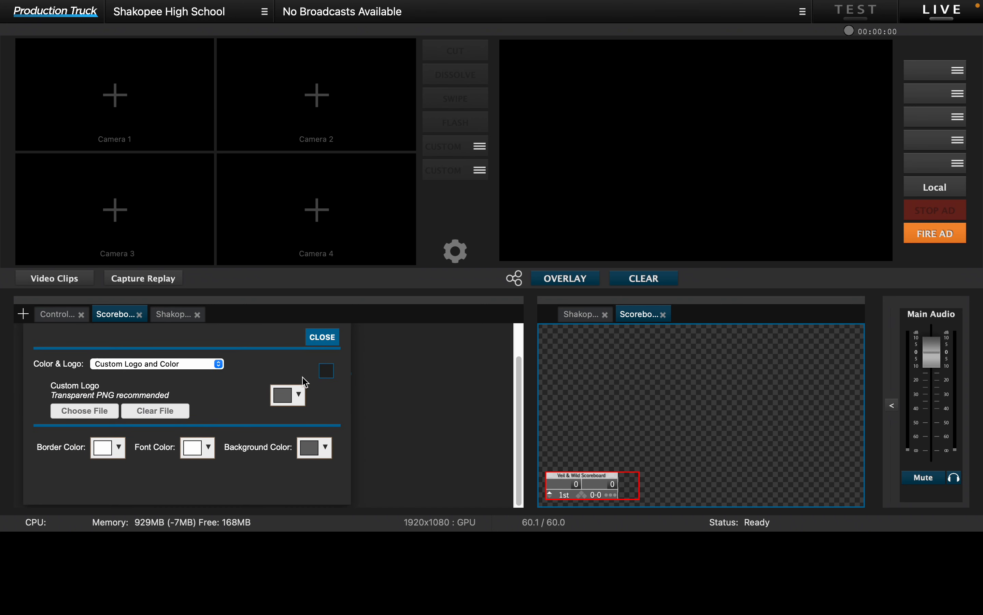
click(105, 412)
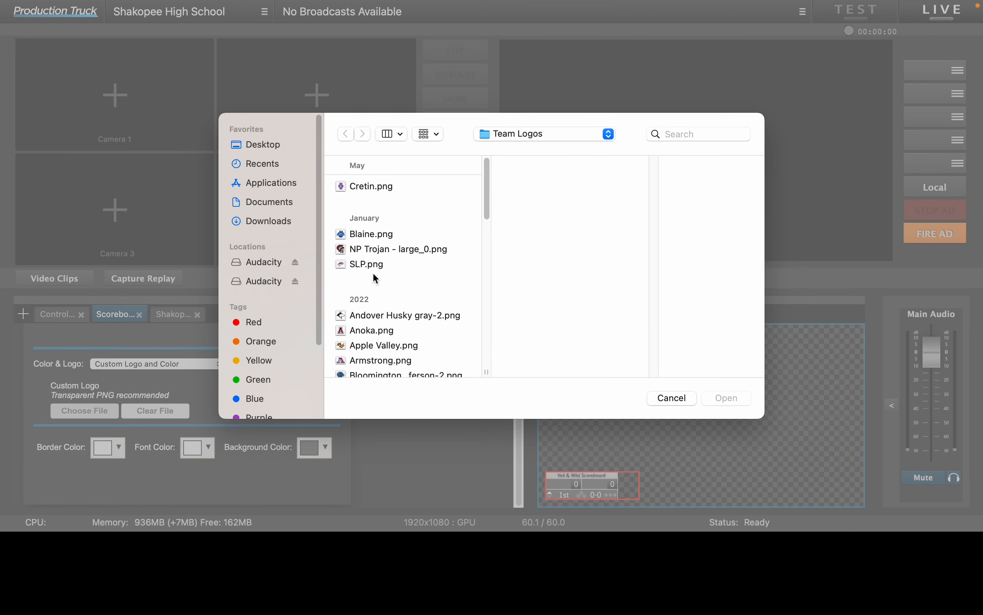
scroll(364, 309, down, 10)
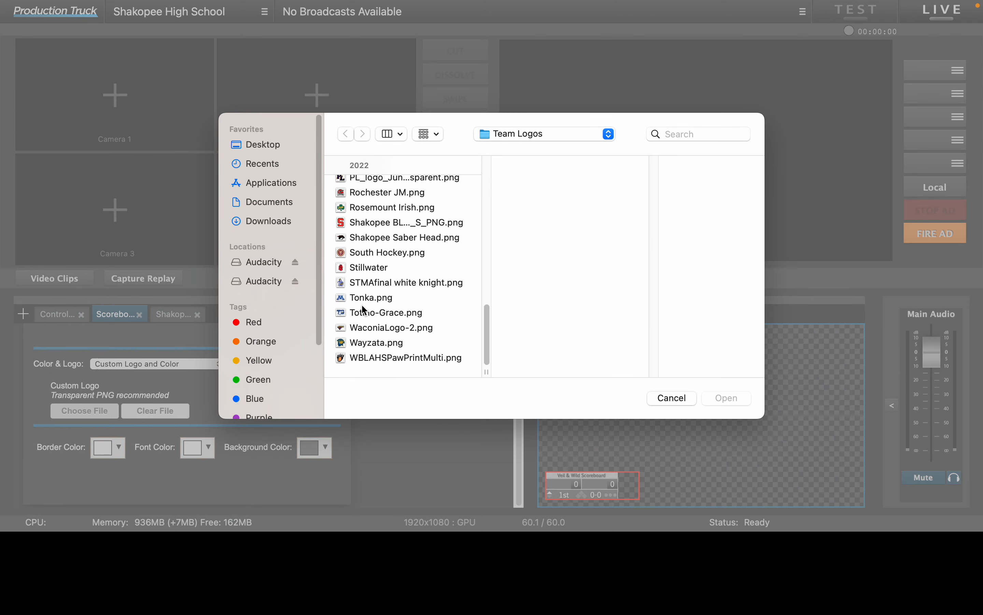
scroll(366, 345, up, 2)
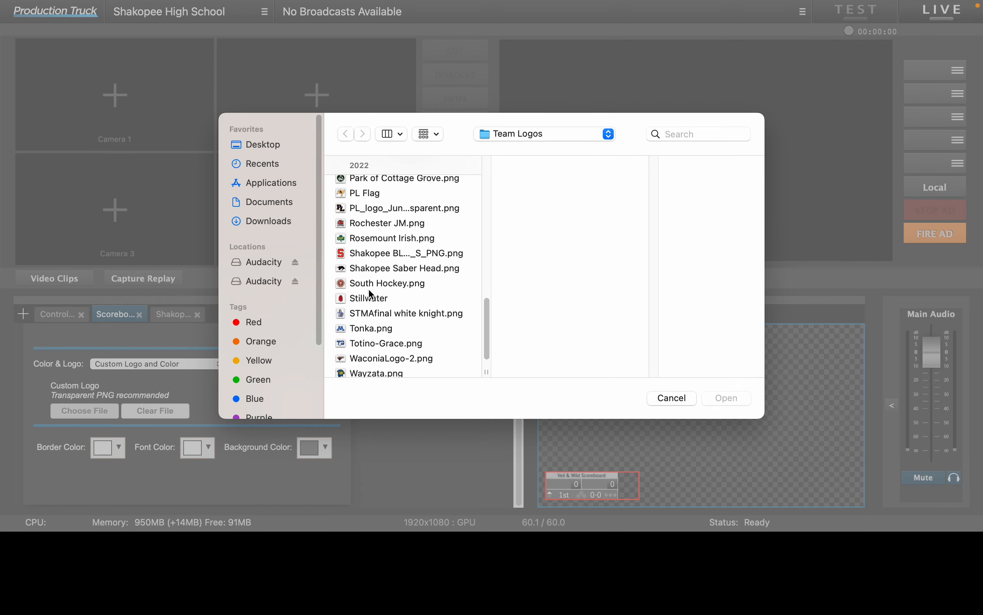
click(383, 270)
click(726, 403)
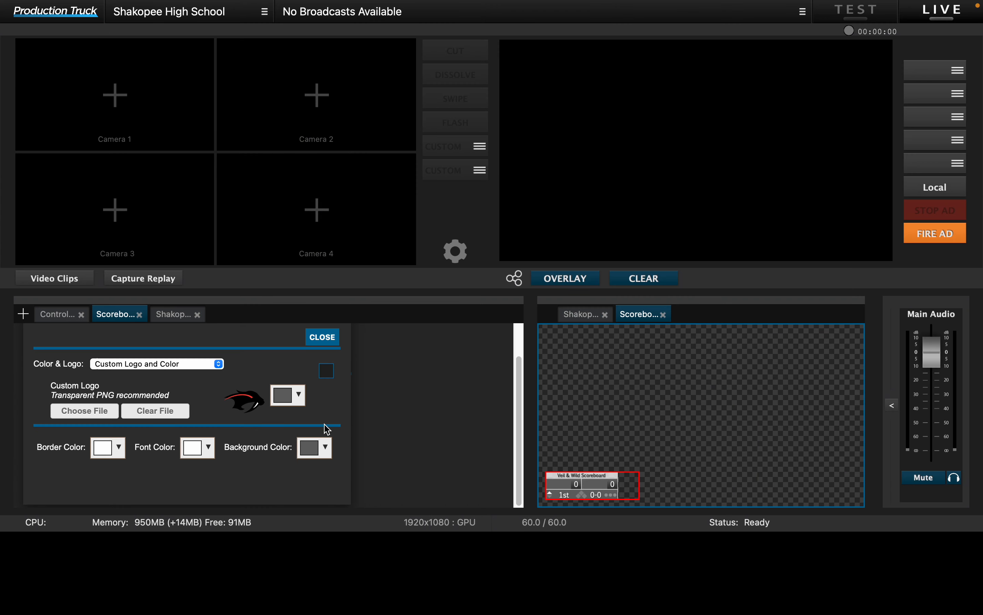
Step: Preview the custom logo on the scoreboard, hide it again, and close the scoreboard settings
click(326, 370)
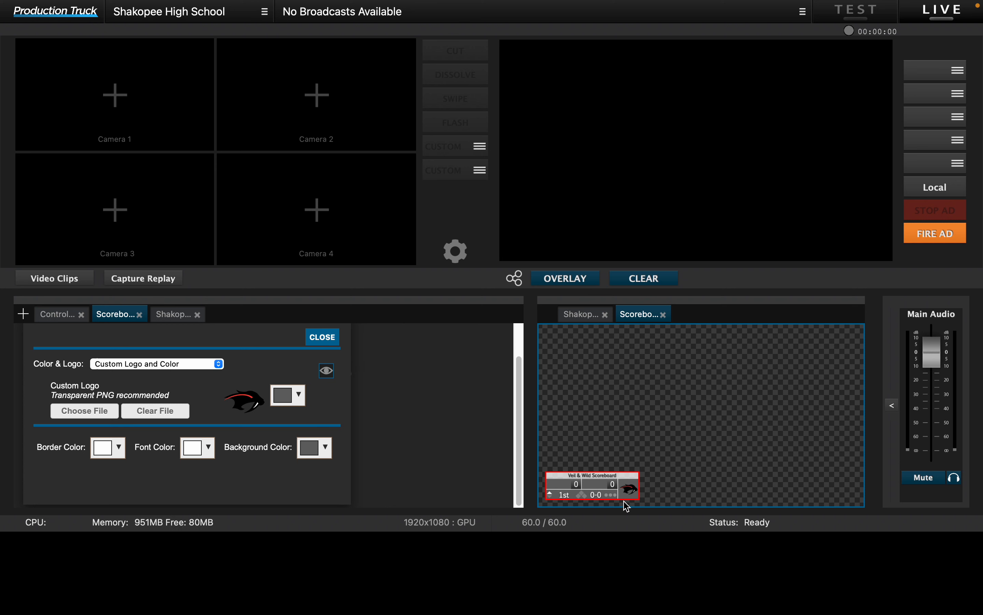
click(327, 371)
click(323, 337)
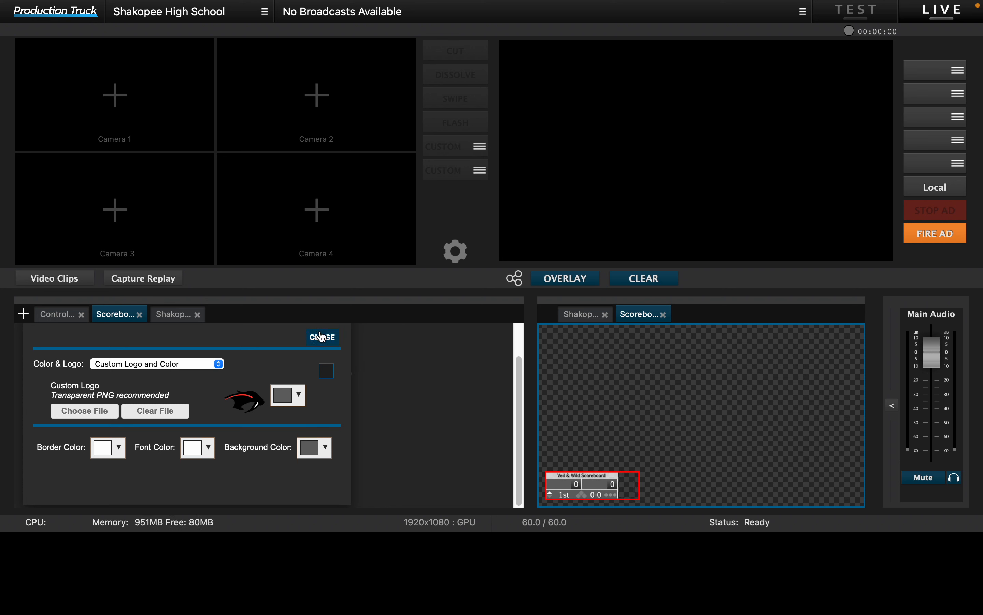
Step: Set the away team's name to Eden Prairie in the baseball Control Panel
click(61, 314)
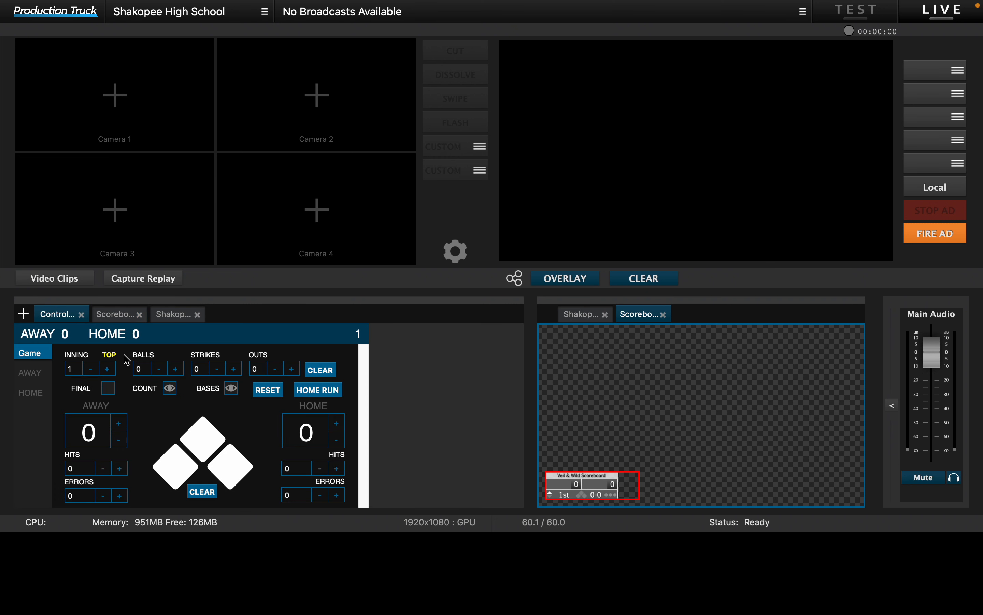
click(119, 314)
click(55, 316)
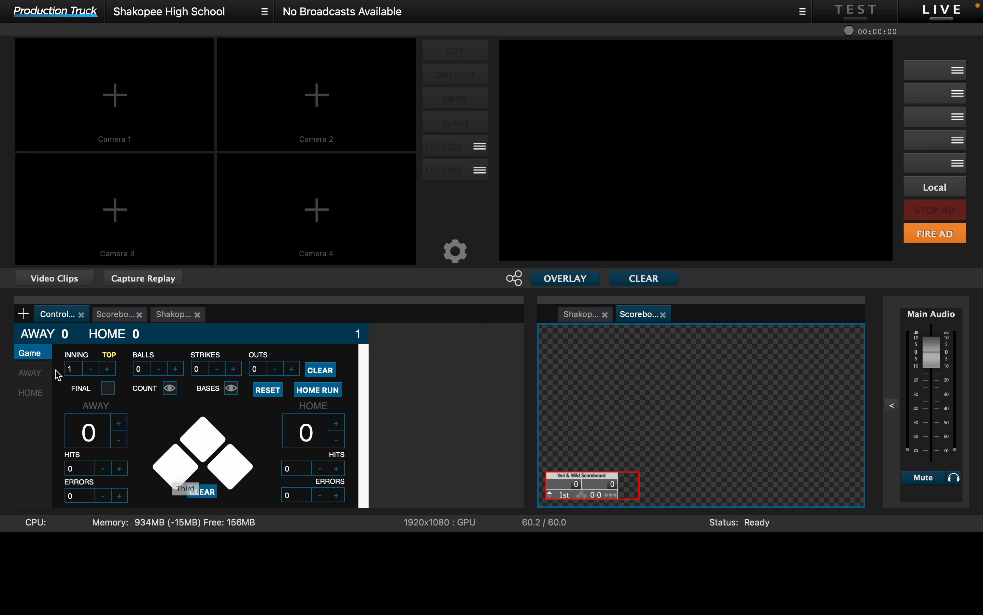
click(43, 377)
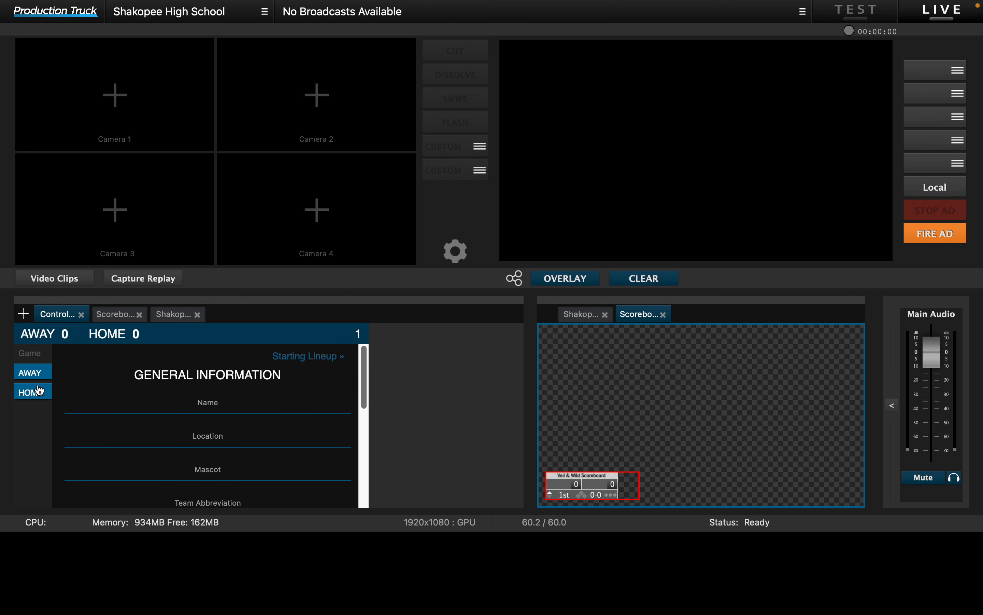
click(233, 407)
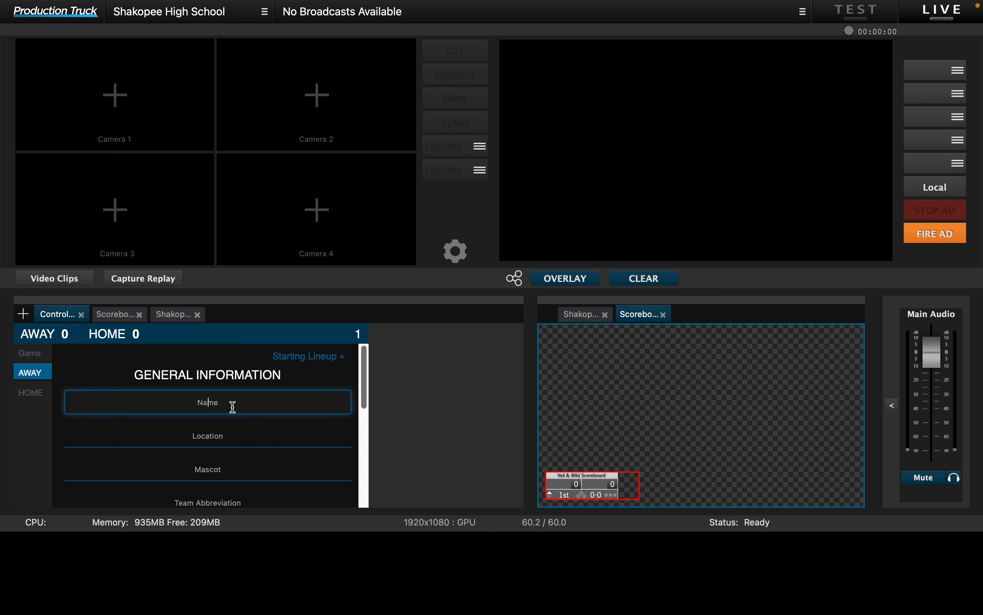
text(Eden Pal)
key(BackSpace)
text(airie)
Step: Set the away team's mascot to Eagles and its team abbreviation to EP
key(Tab)
key(Tab)
text(E)
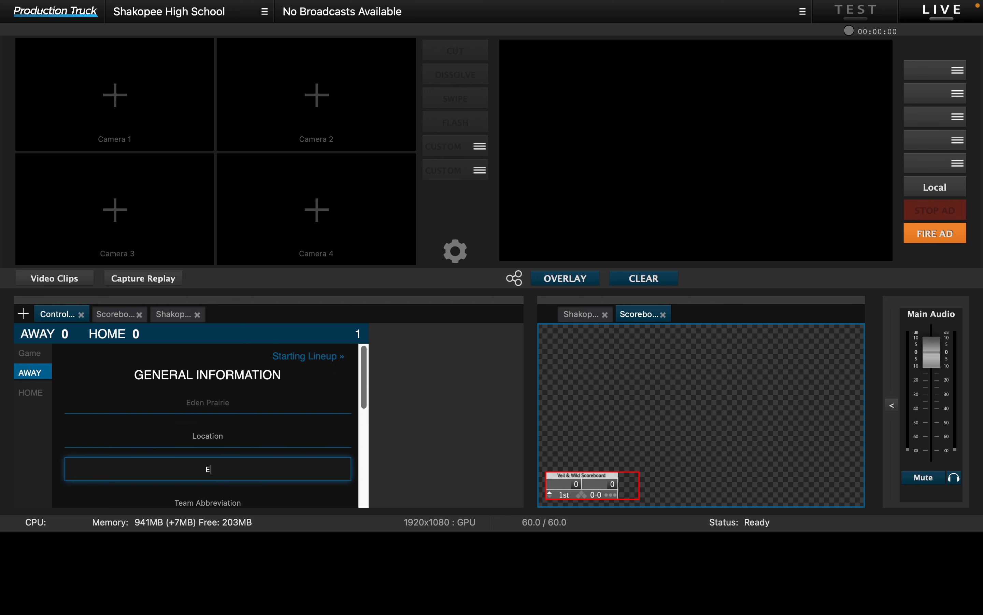
text(agles)
key(Tab)
text(EP)
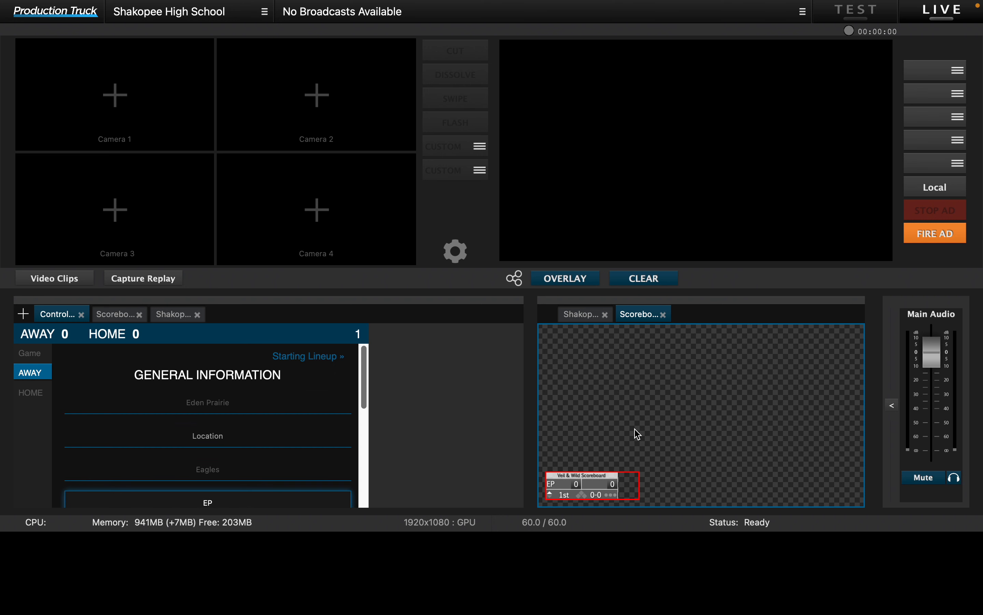
mouse_move(556, 479)
Step: Change the away team's color to light gray
scroll(167, 459, down, 3)
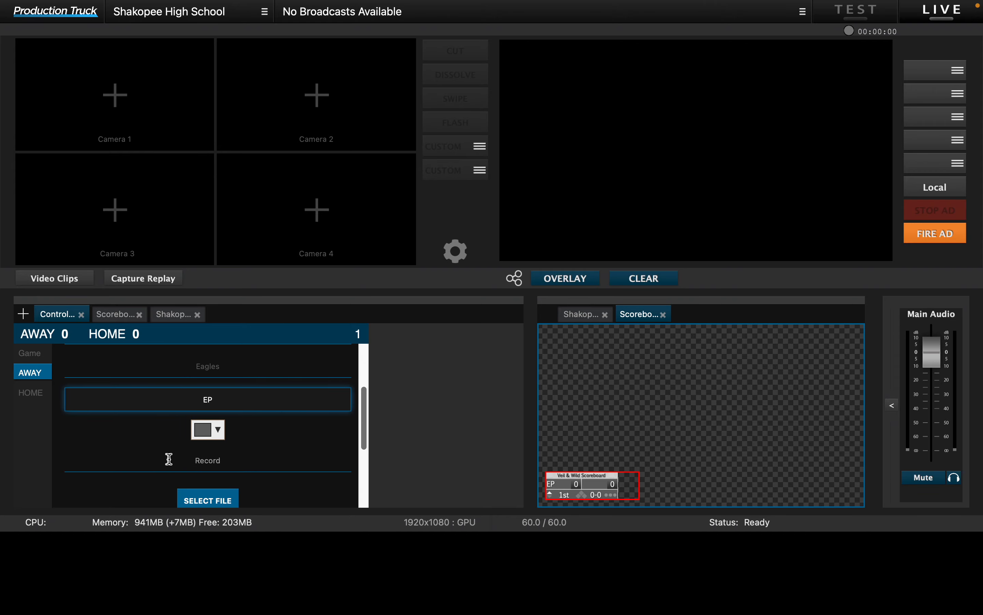
click(214, 431)
click(245, 337)
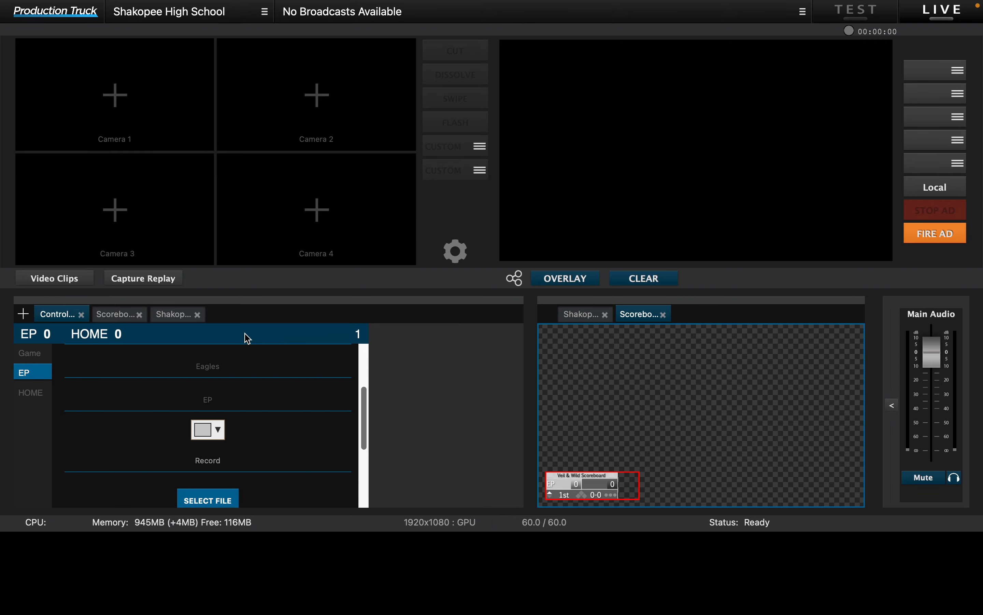
Step: Assign the EP Letter Logo image from Team Logos to the away team and put the scoreboard overlay on the program output
click(200, 501)
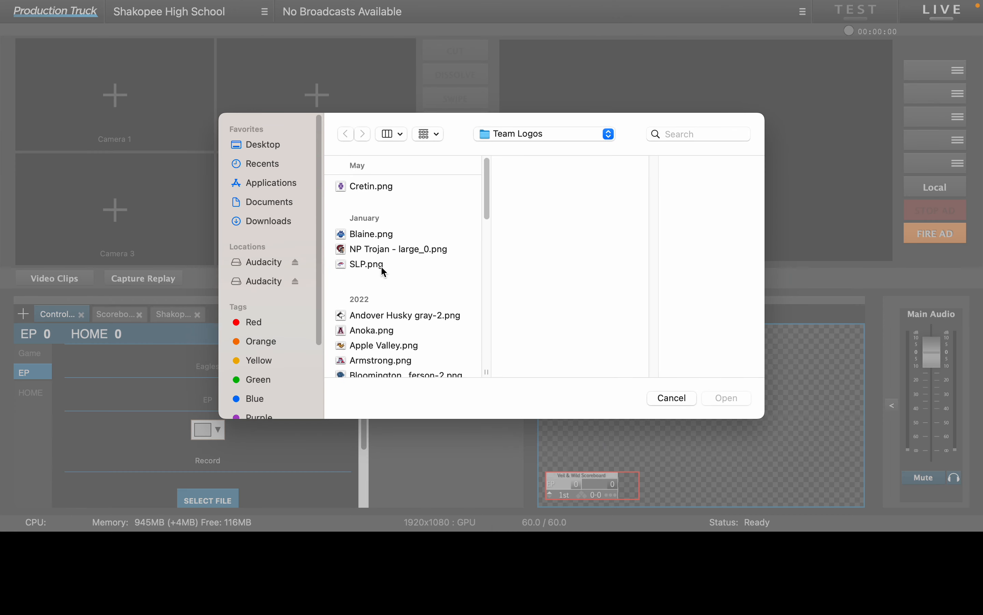
scroll(383, 269, down, 10)
scroll(376, 315, down, 2)
click(380, 352)
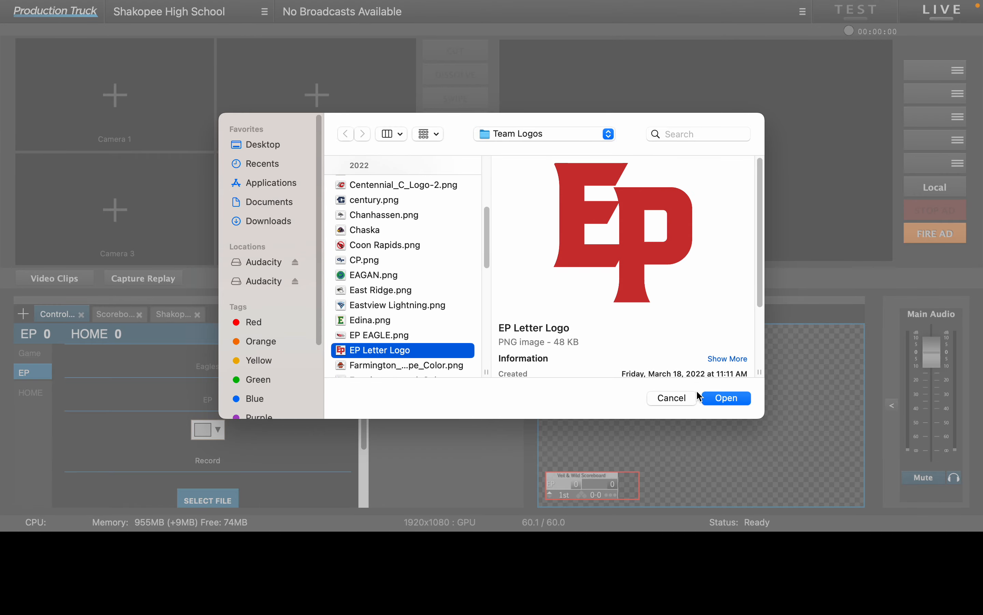
click(712, 399)
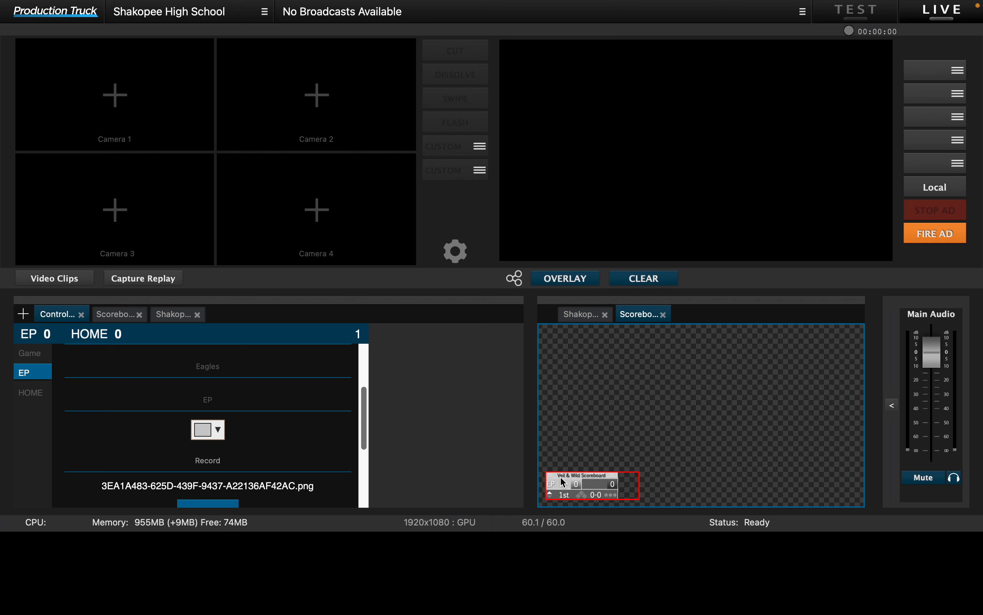
click(583, 284)
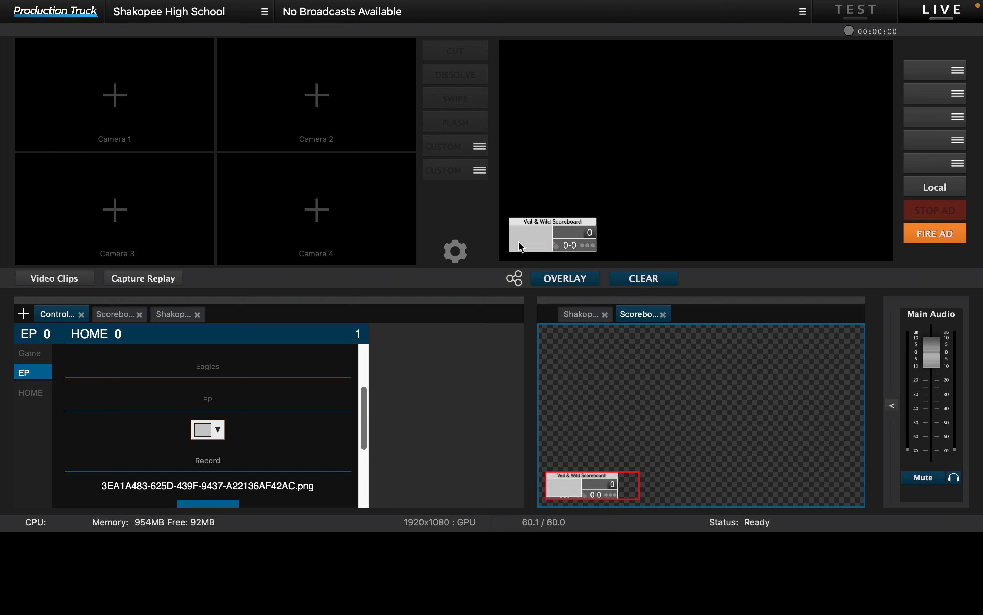
Step: Review the away team's save and open options, its Starting Lineup page, and its general information
scroll(197, 454, down, 5)
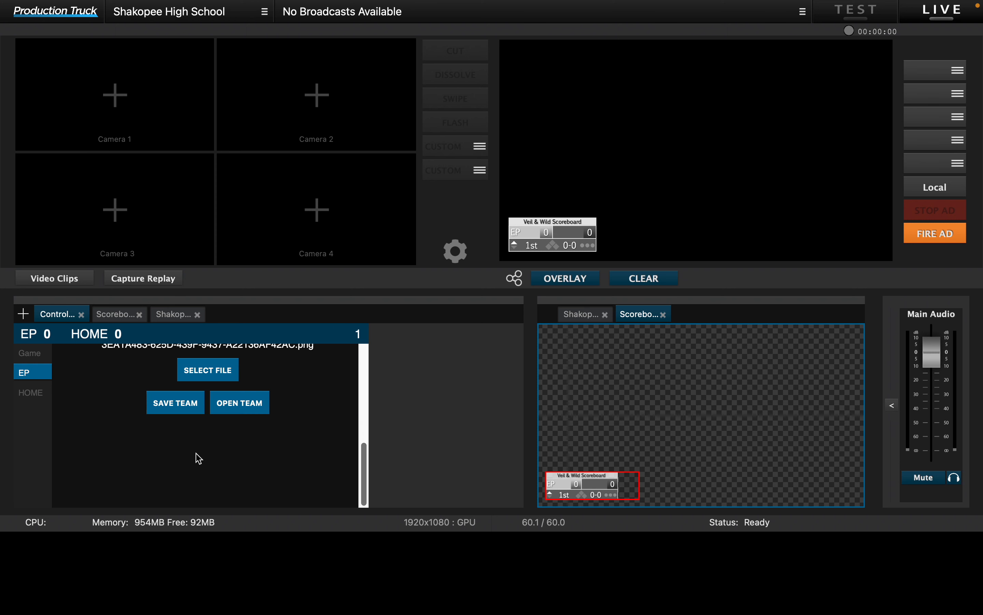
scroll(196, 453, up, 10)
scroll(197, 455, down, 8)
scroll(199, 458, up, 10)
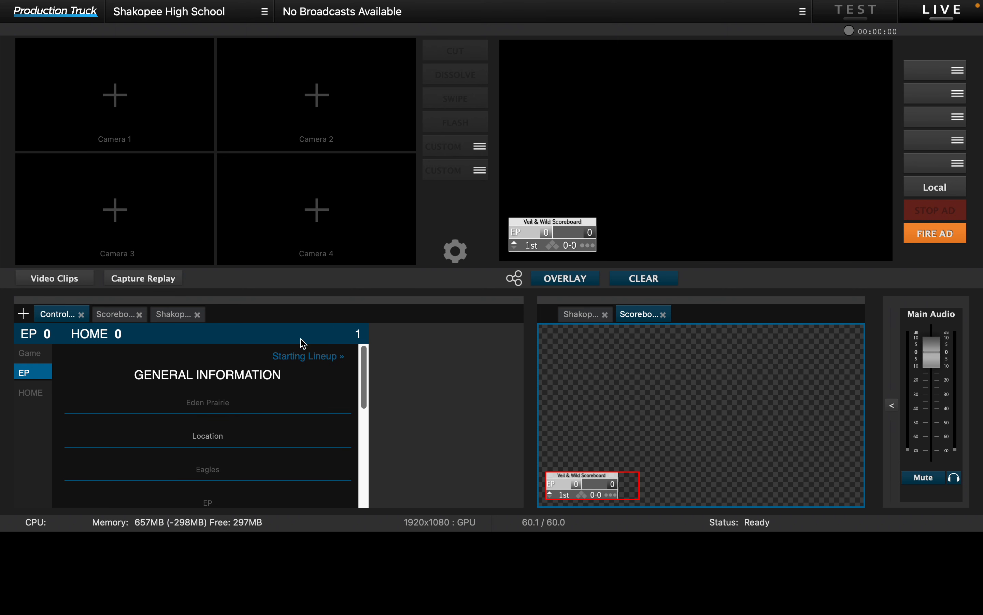
click(309, 357)
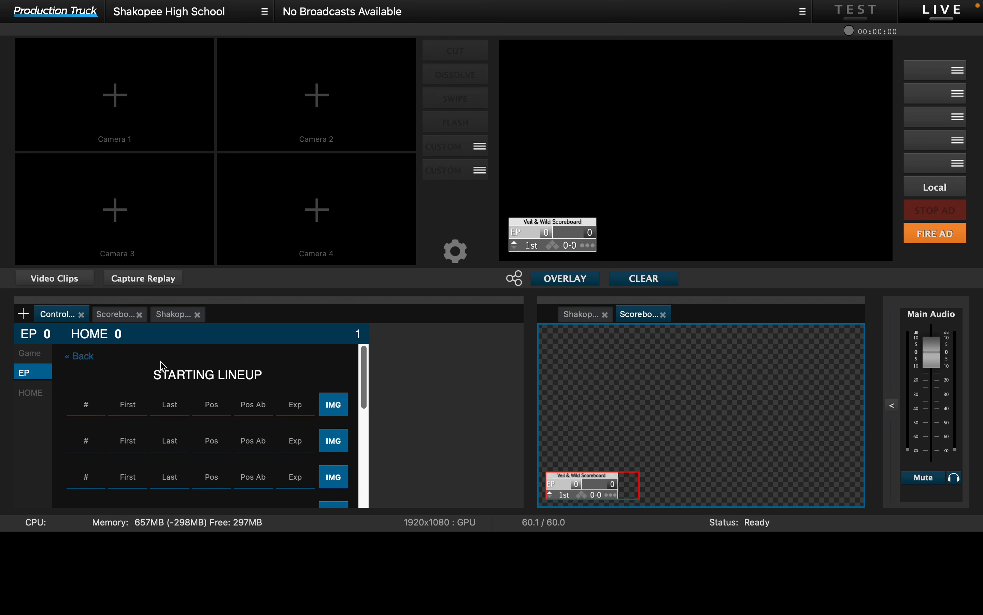
click(93, 362)
click(311, 360)
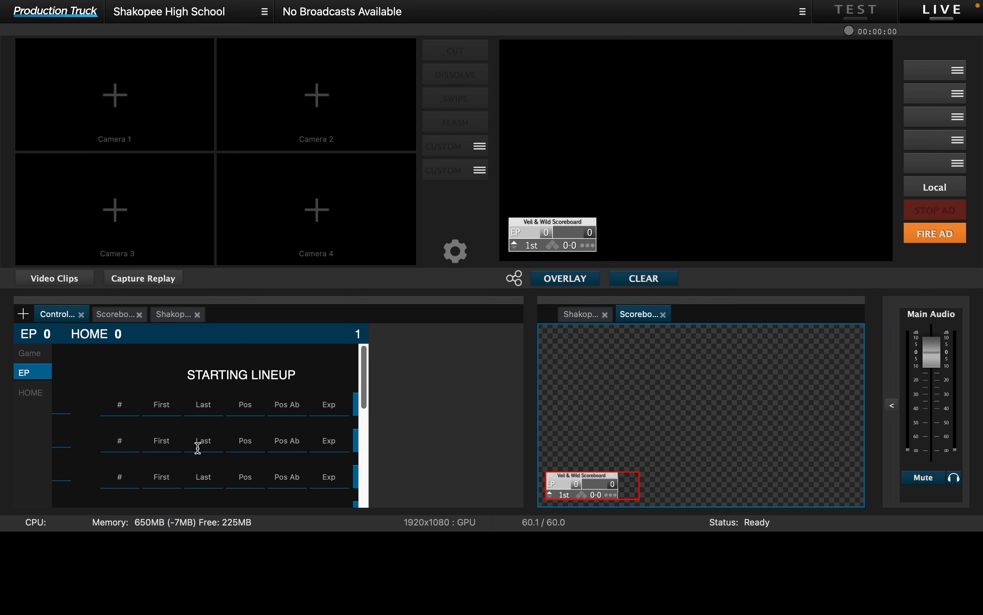
scroll(168, 472, down, 1)
scroll(168, 472, up, 2)
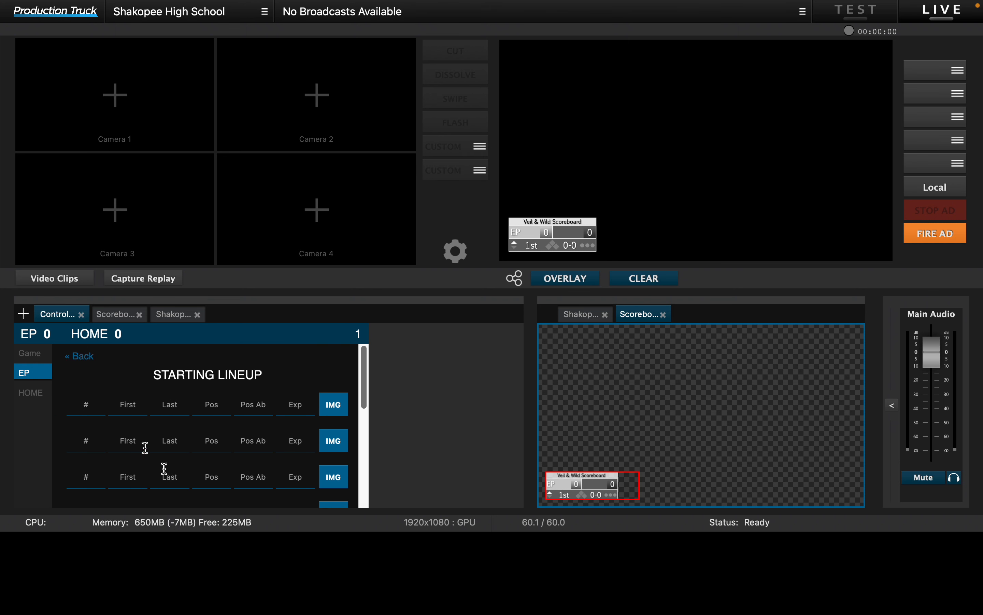
click(80, 359)
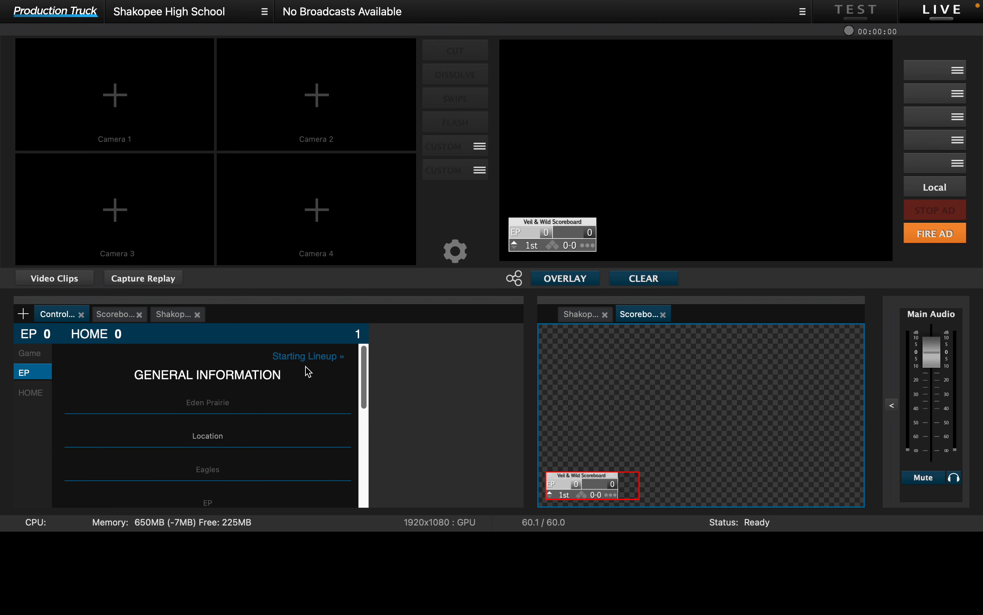
scroll(193, 378, down, 5)
scroll(195, 380, up, 5)
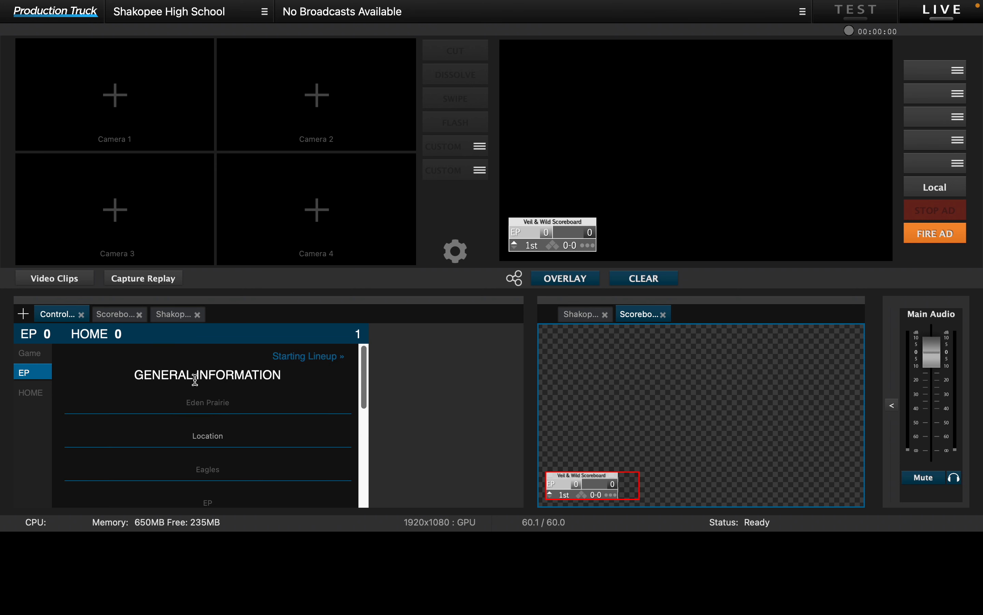
Step: Set the home team's name to Shakopee, its mascot to Sabers and its team abbreviation to SHAKO
click(32, 394)
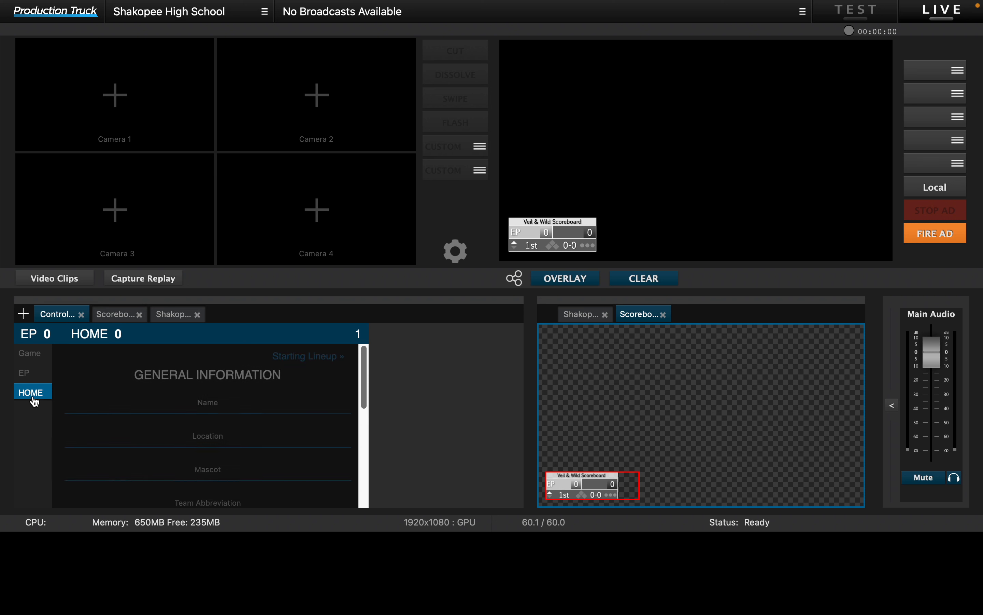
click(238, 411)
text(Shakopee)
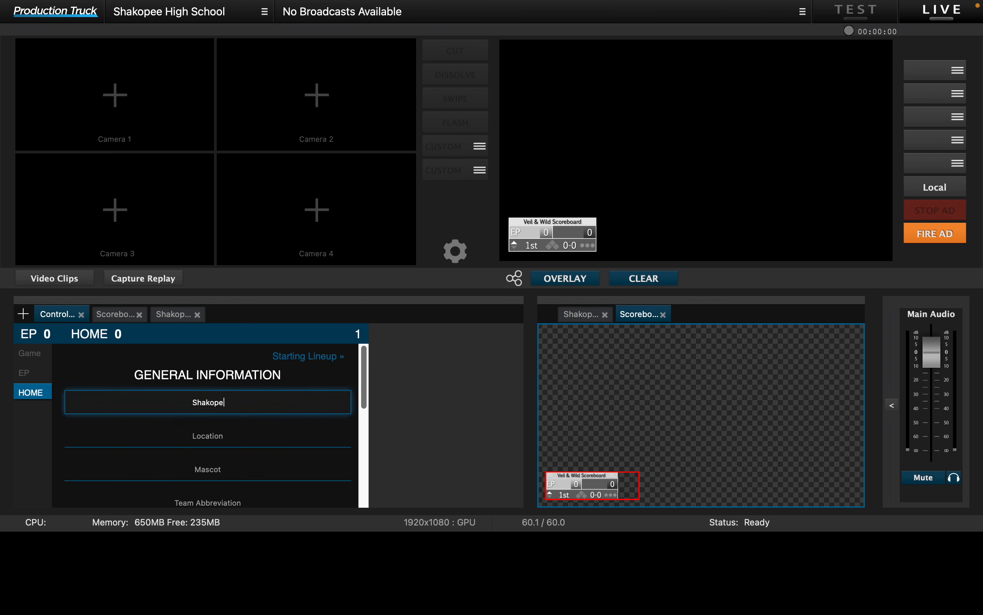
key(Tab)
key(Tab)
text(Sabers)
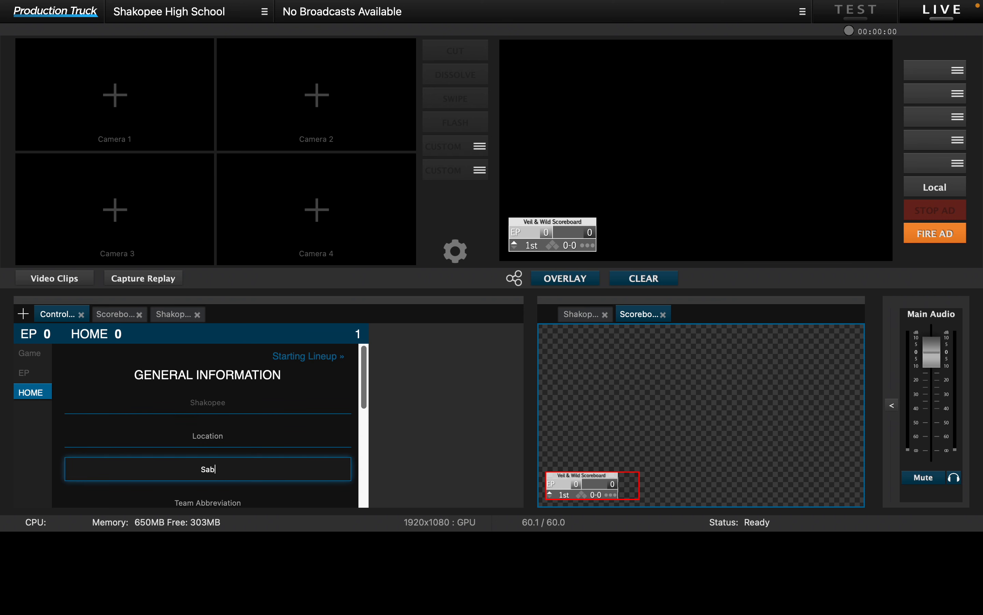
key(Tab)
text(SHAKO)
scroll(228, 384, down, 3)
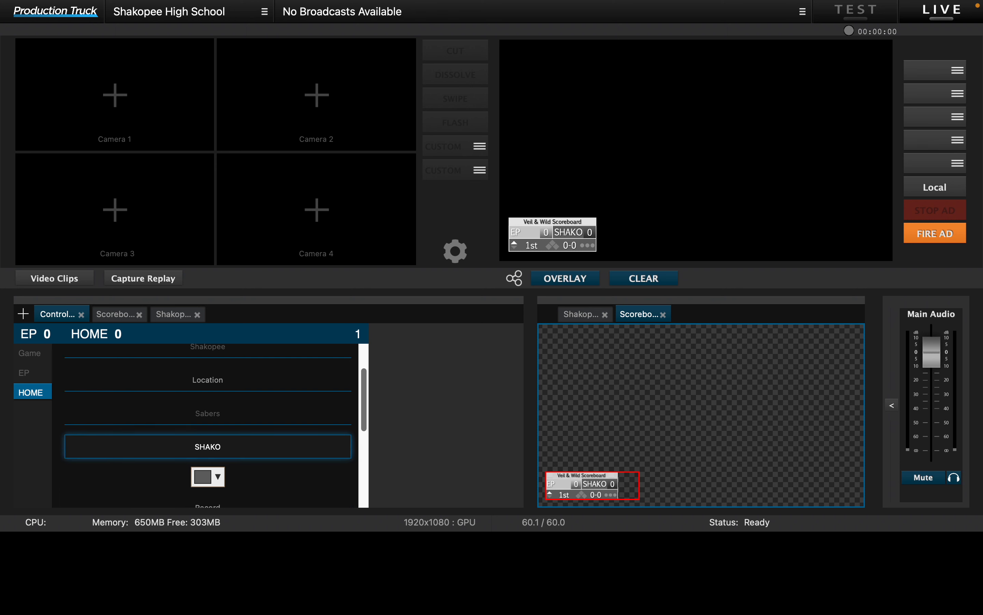
Step: Set the home team's color to bright red and choose Shakopee Saber Head.png as its logo
click(217, 434)
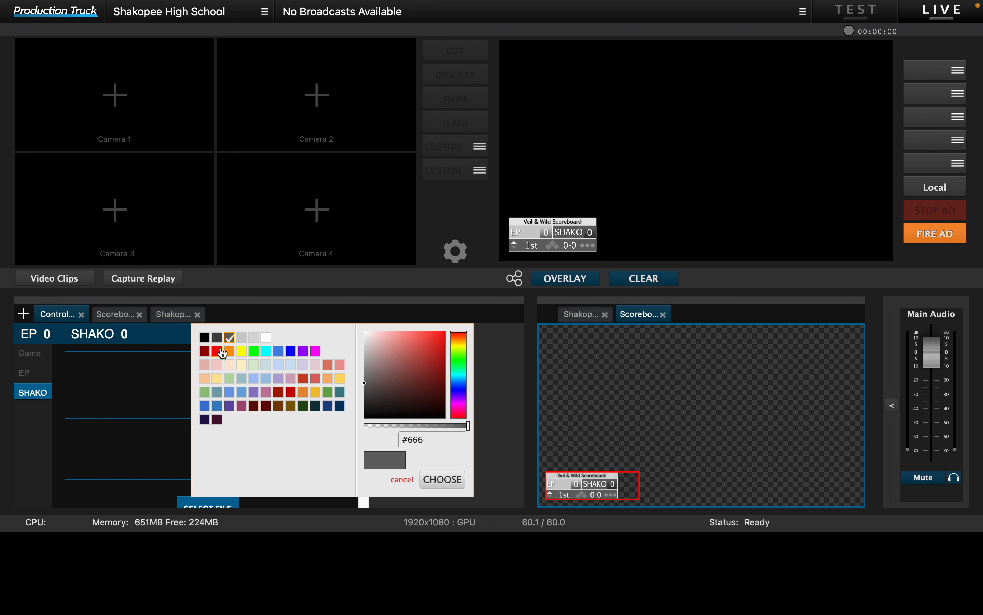
click(218, 351)
scroll(265, 464, down, 3)
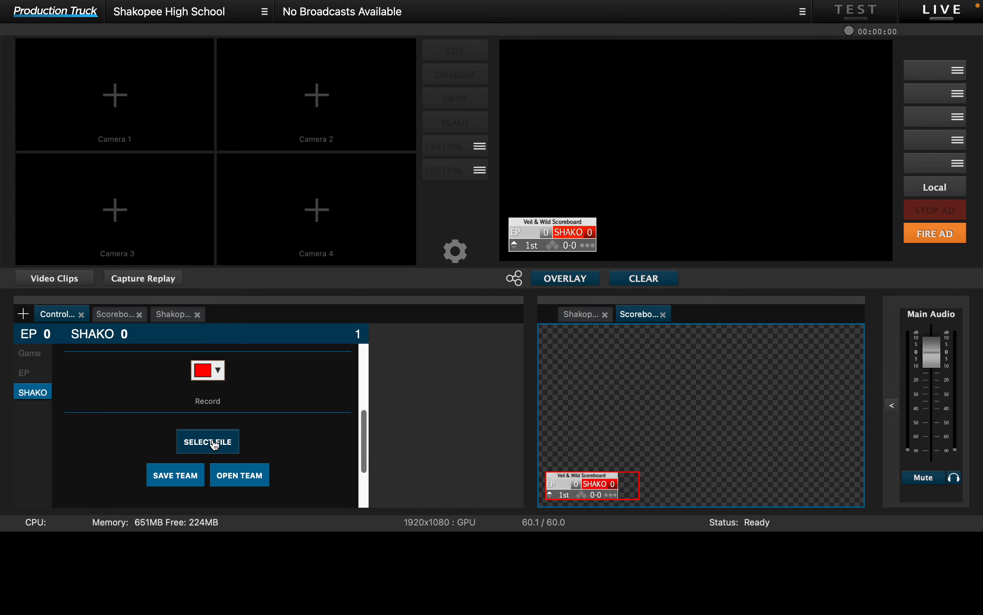
click(195, 441)
scroll(392, 244, down, 10)
scroll(390, 277, up, 4)
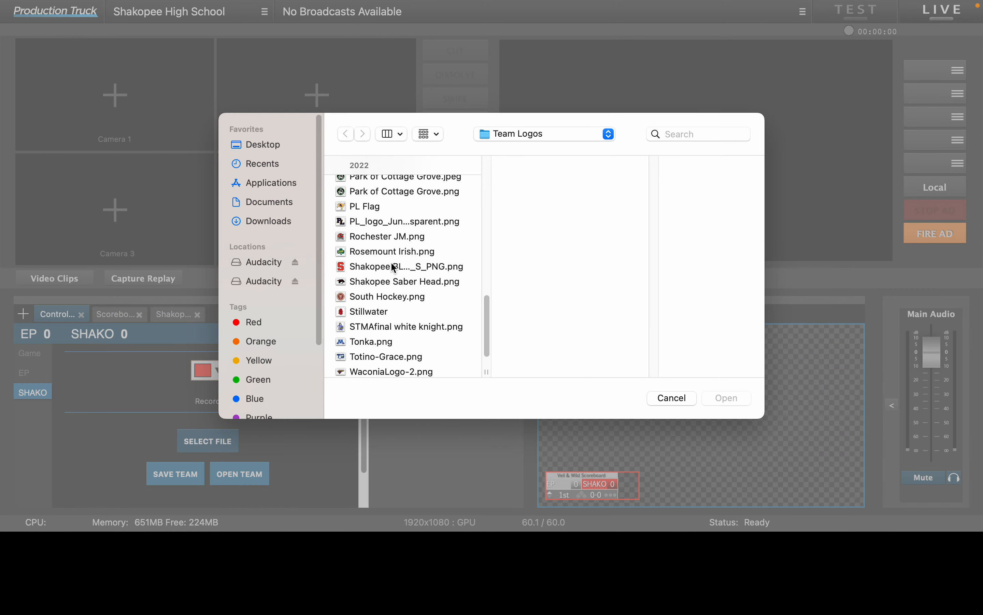
click(380, 319)
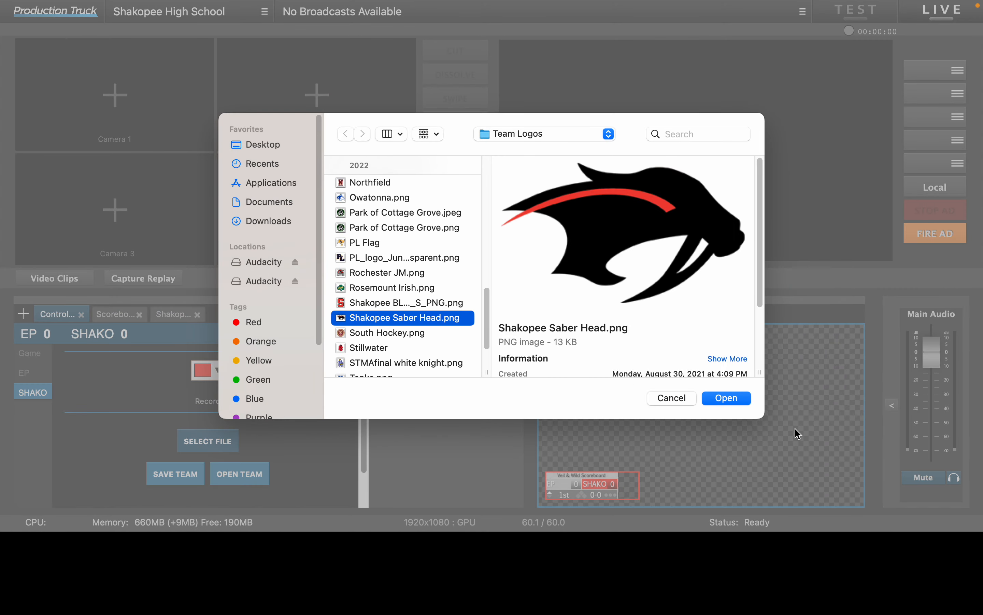
click(727, 398)
scroll(314, 432, down, 3)
scroll(268, 428, up, 6)
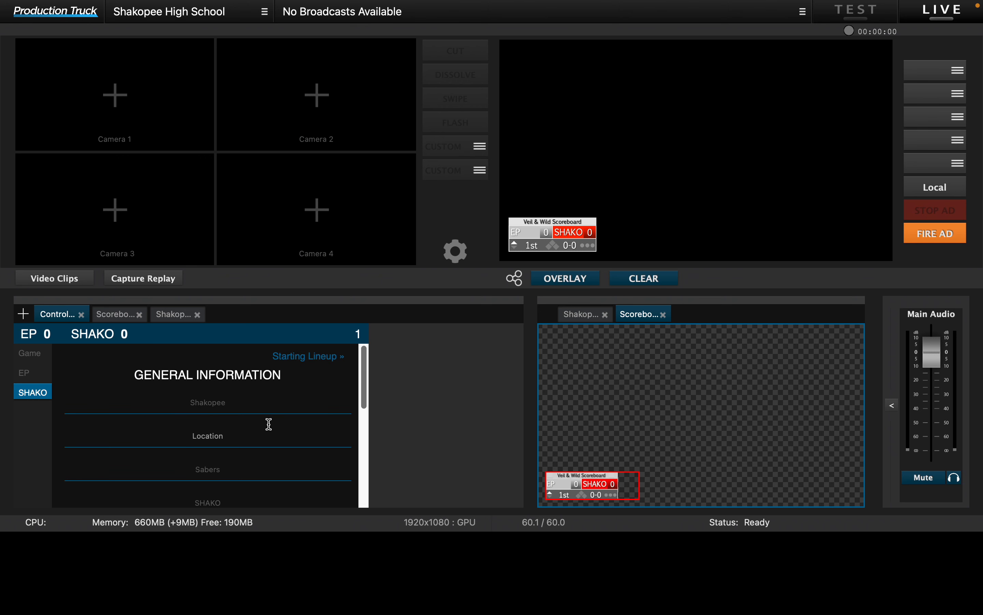
Step: Show the Game controls and try EP's score by raising it one run and lowering it back to 0
click(24, 372)
click(33, 353)
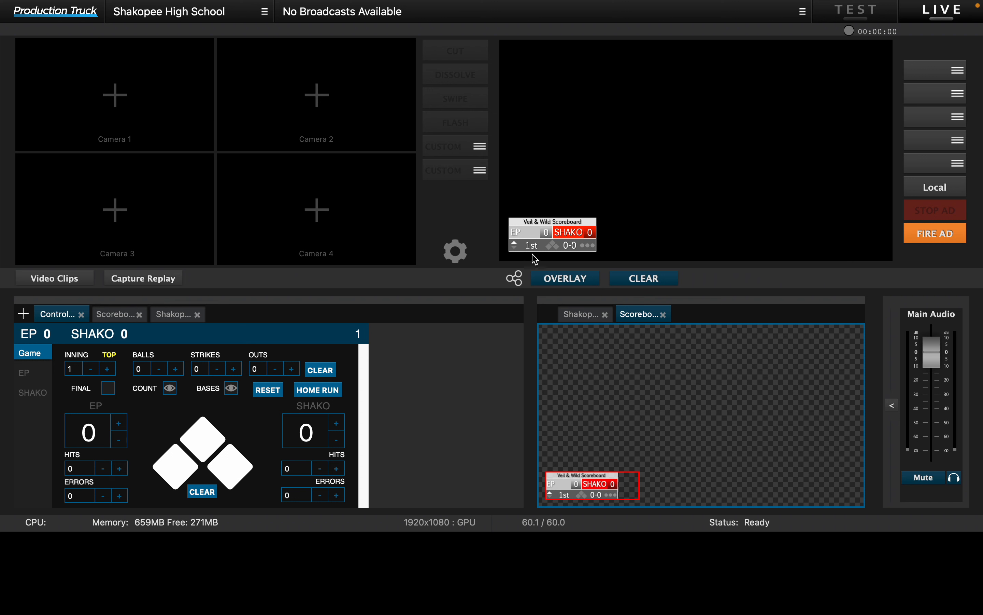
click(119, 425)
click(119, 440)
Step: Try the second-base and first-base runner markers, clearing each again, and return the ball count to 0
click(205, 439)
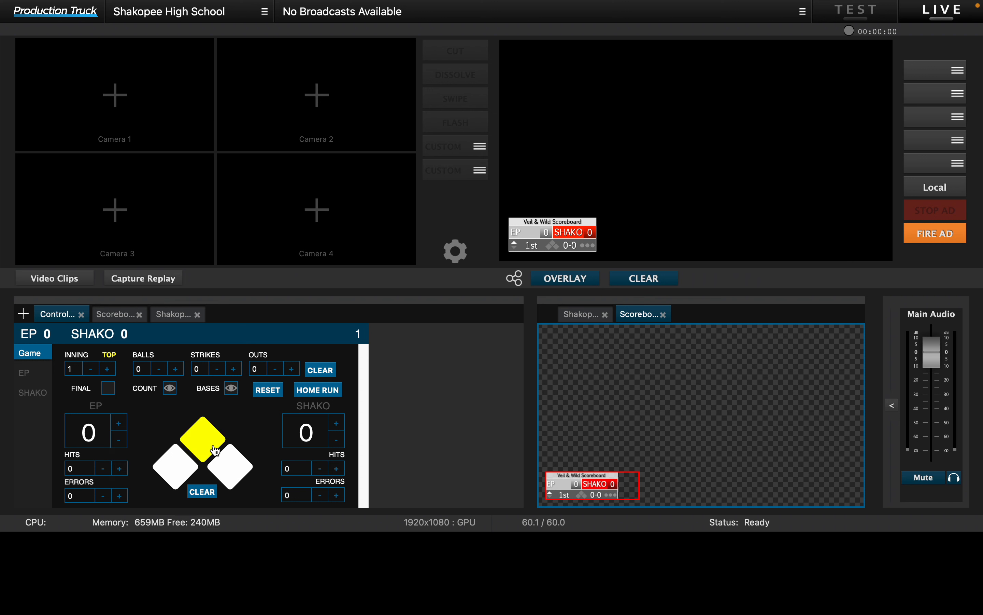
click(231, 468)
click(205, 441)
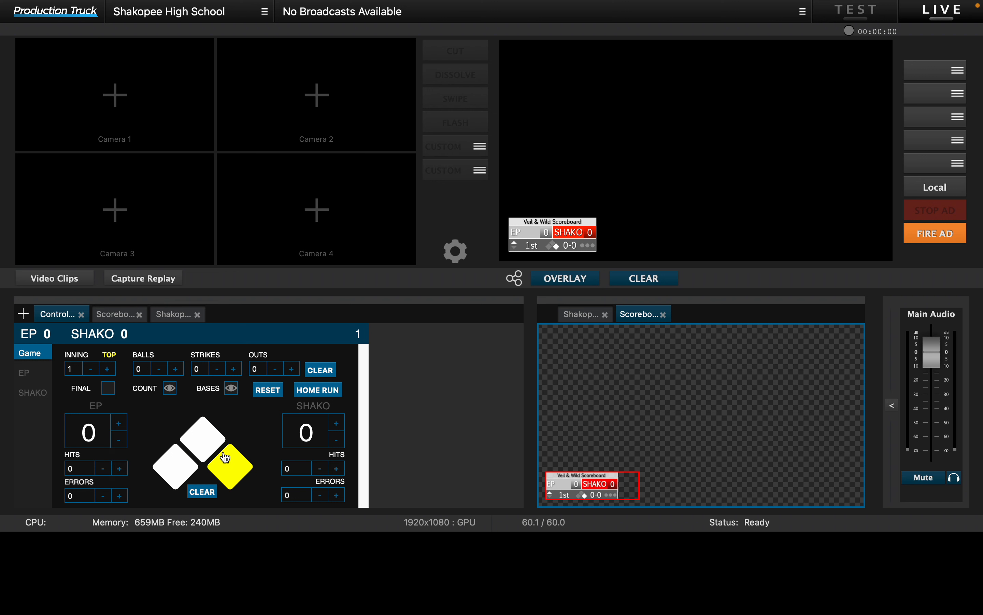
click(235, 472)
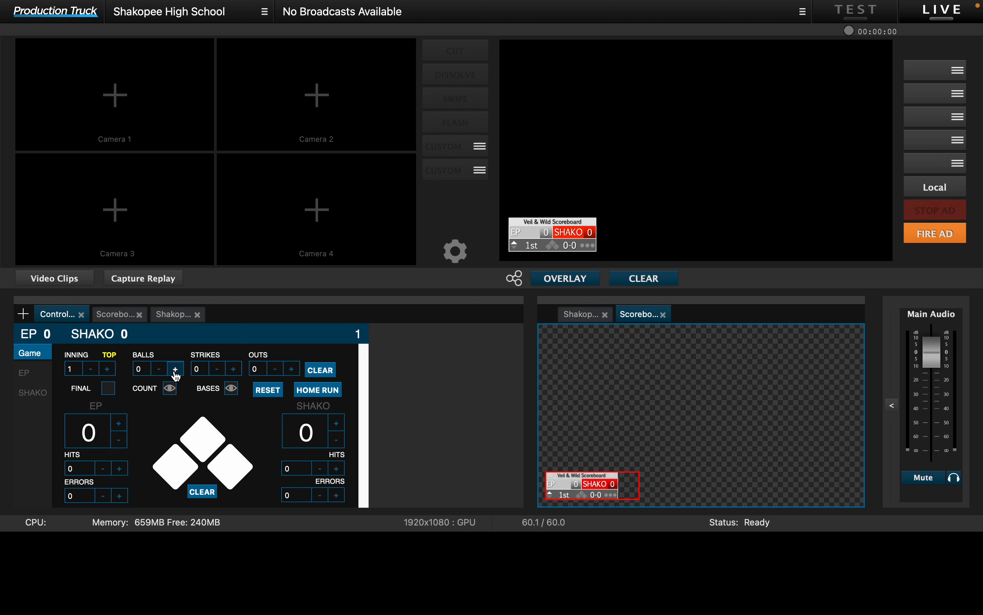
click(163, 373)
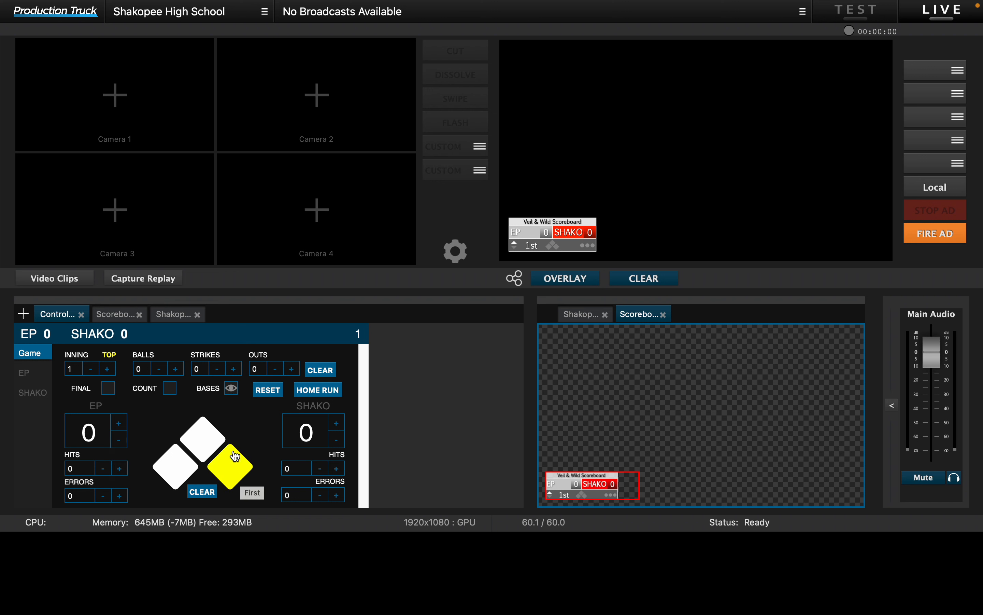
Step: Hide the ball-strike count on the scoreboard and set the inning to the bottom of the 1st with 0 outs
click(171, 391)
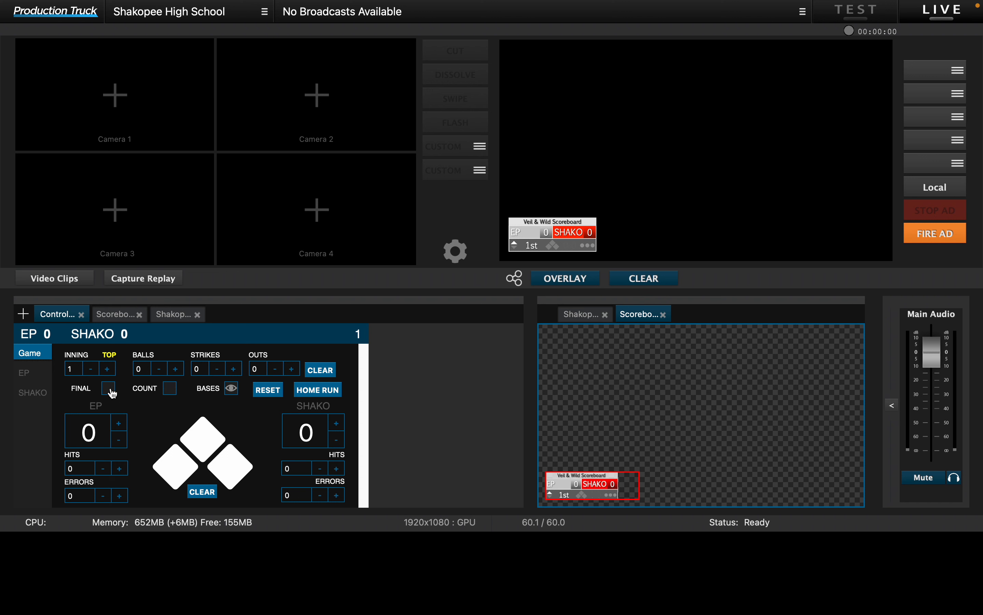
click(108, 369)
click(91, 369)
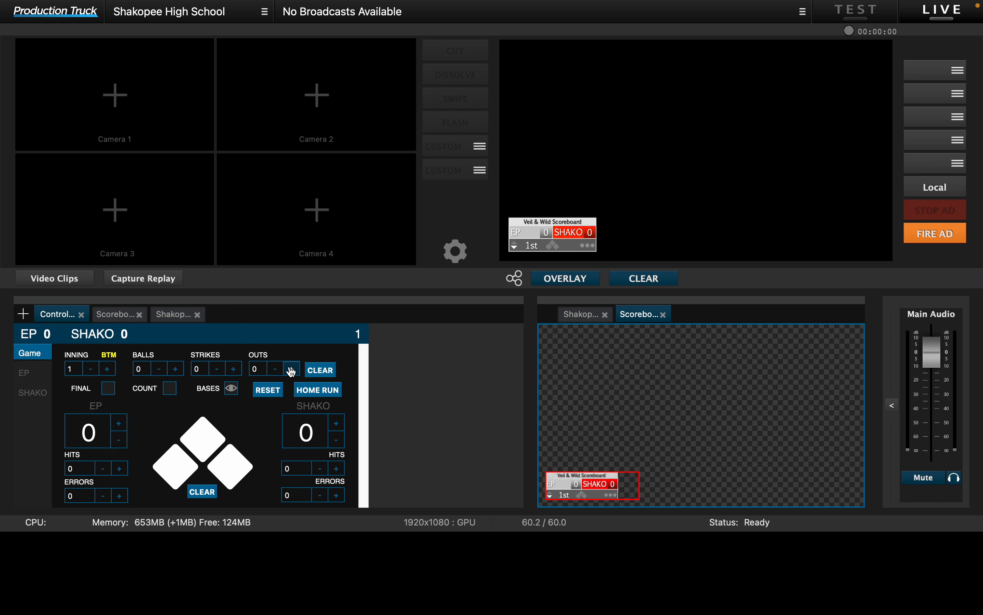
click(278, 370)
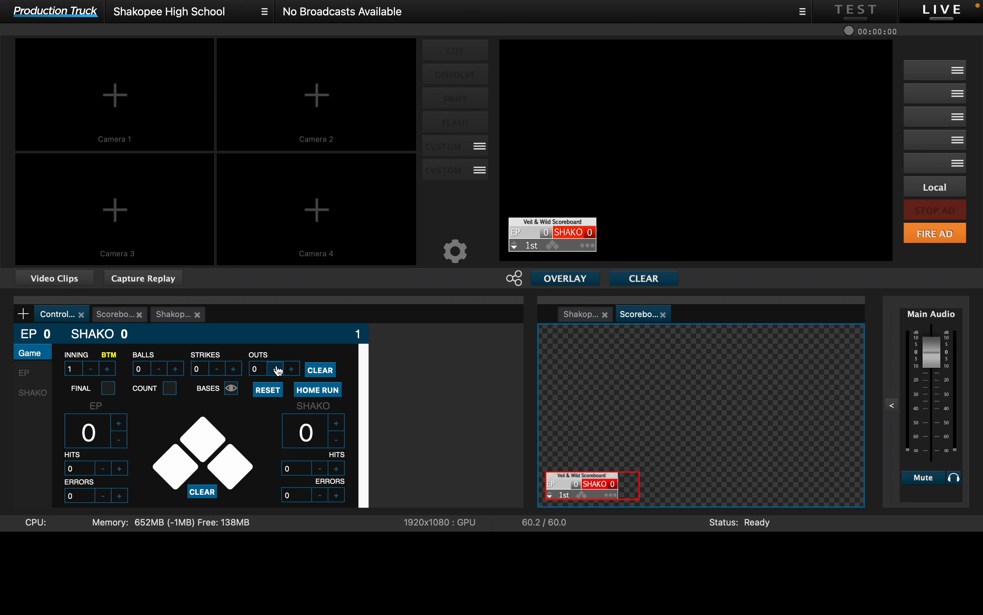
Step: Check the downloadable baseball overlays, open the Breakboard - Flat Design overlay, and close the overlay library
click(114, 316)
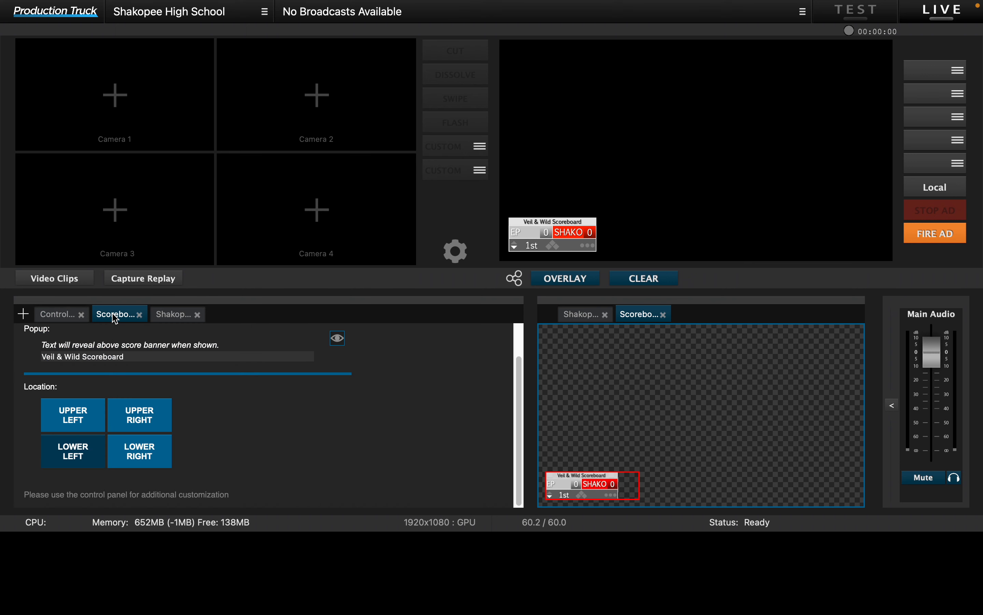
click(24, 315)
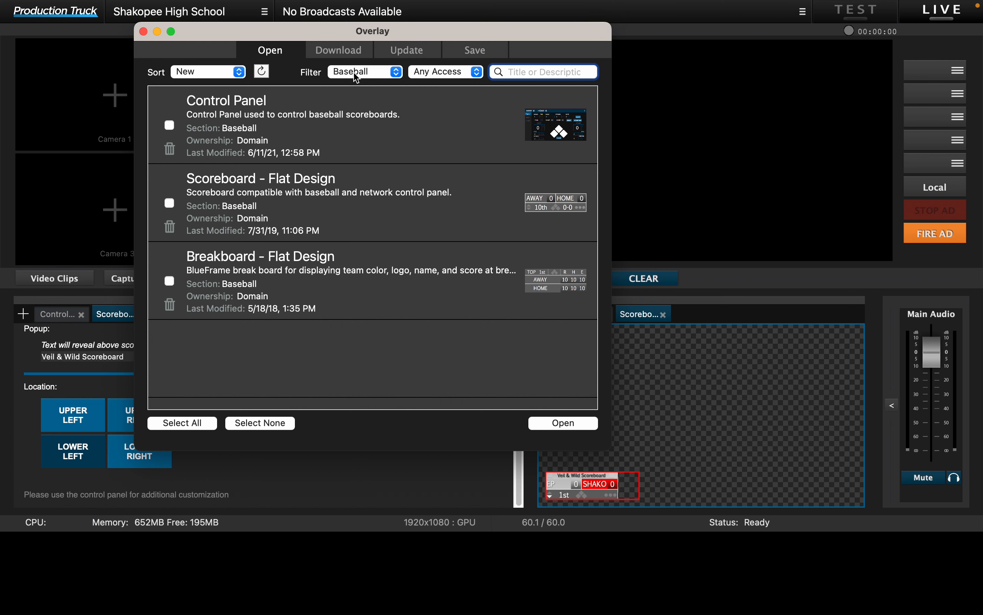
click(342, 51)
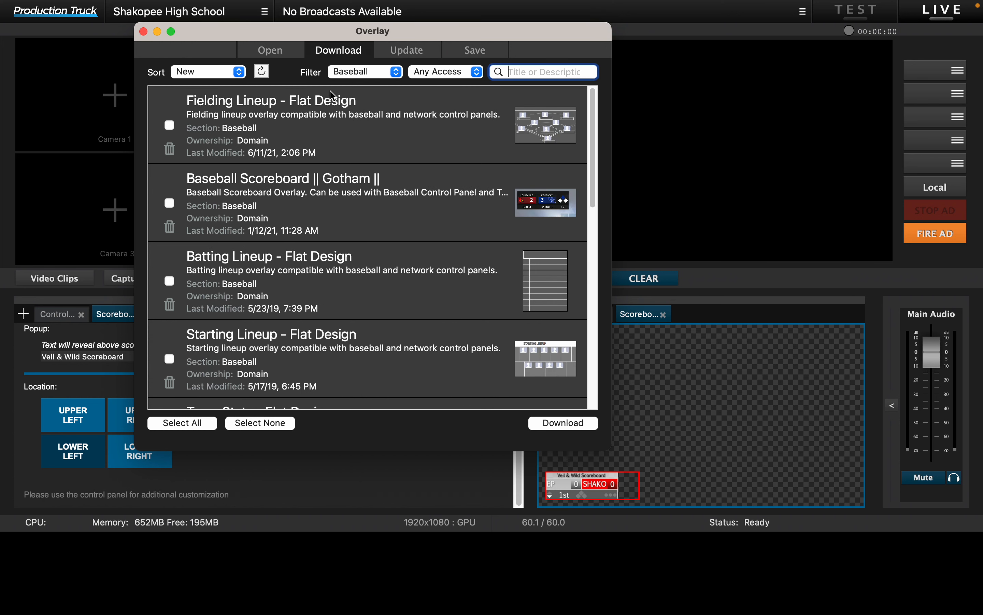
click(268, 52)
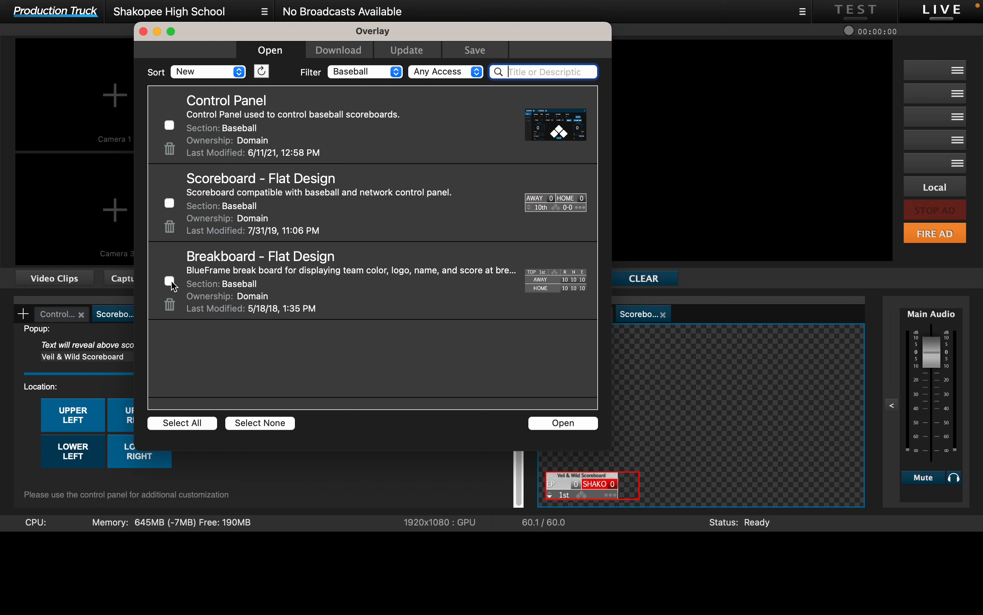
click(565, 422)
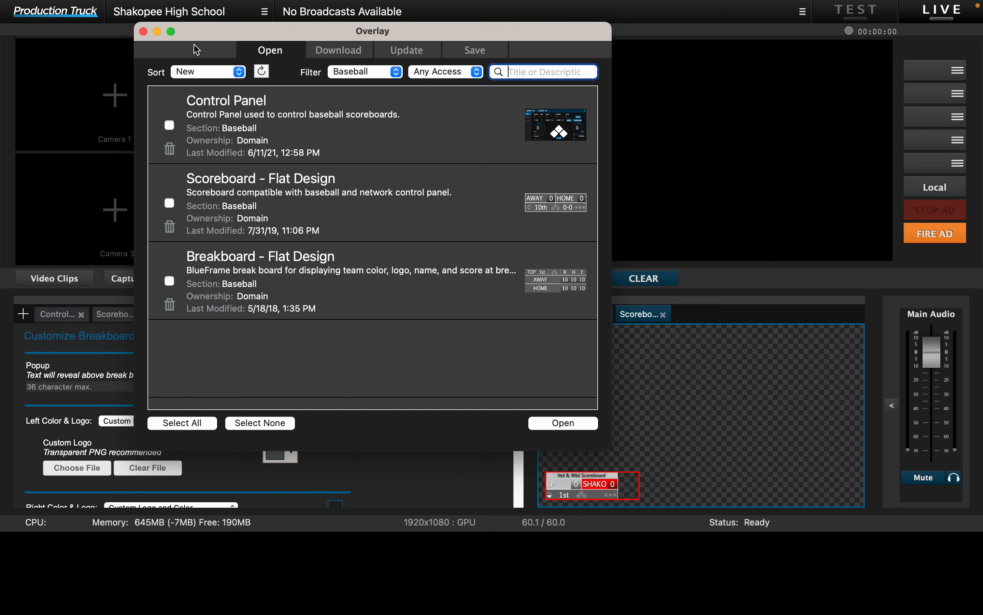
click(143, 31)
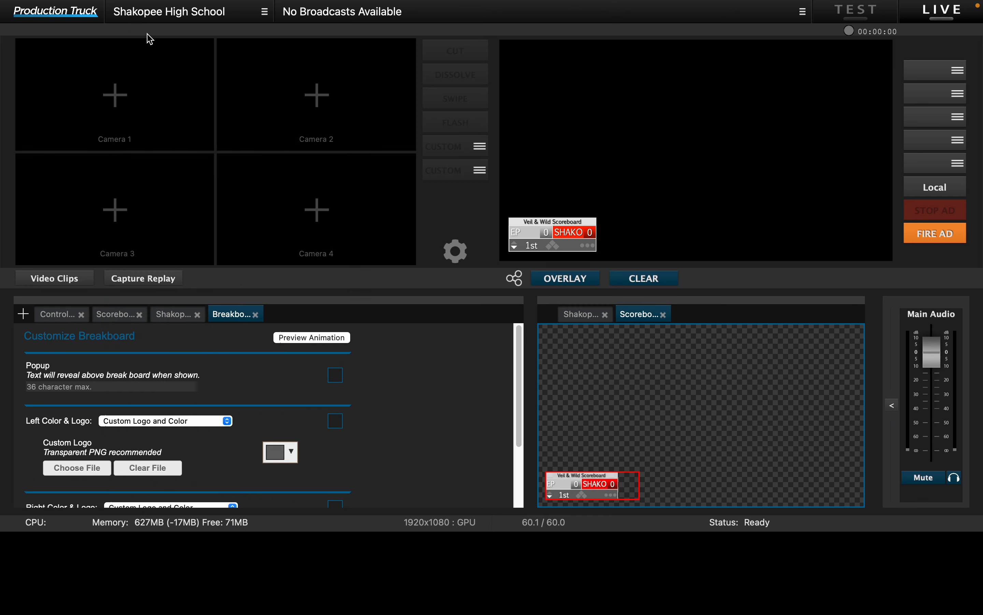
Step: Clear the scoreboard from the program output, add the Breakboard to the overlay preview, and put it on the output
click(663, 283)
drag(238, 314, 751, 314)
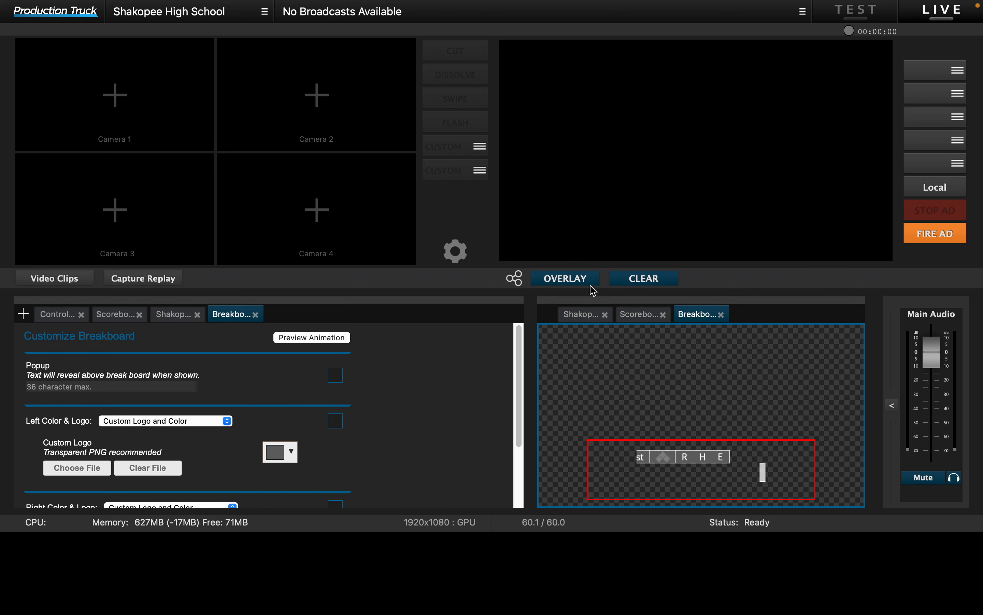
click(584, 280)
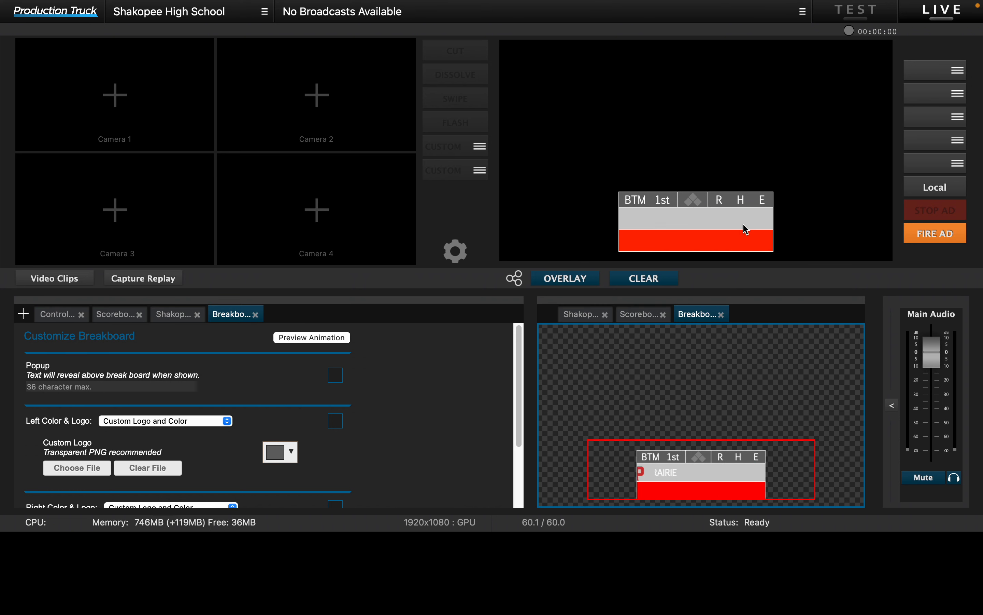
Step: Try raising Shakopee's hits to 2 in the baseball control panel and return the count to 0
click(71, 317)
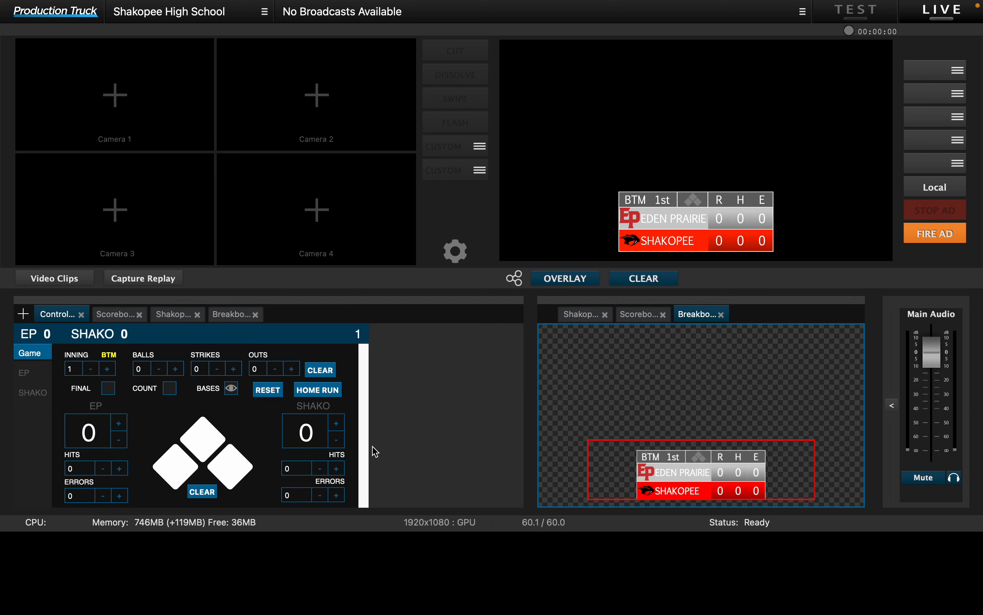
click(337, 469)
click(337, 471)
click(320, 468)
click(320, 468)
click(320, 468)
click(320, 468)
click(320, 468)
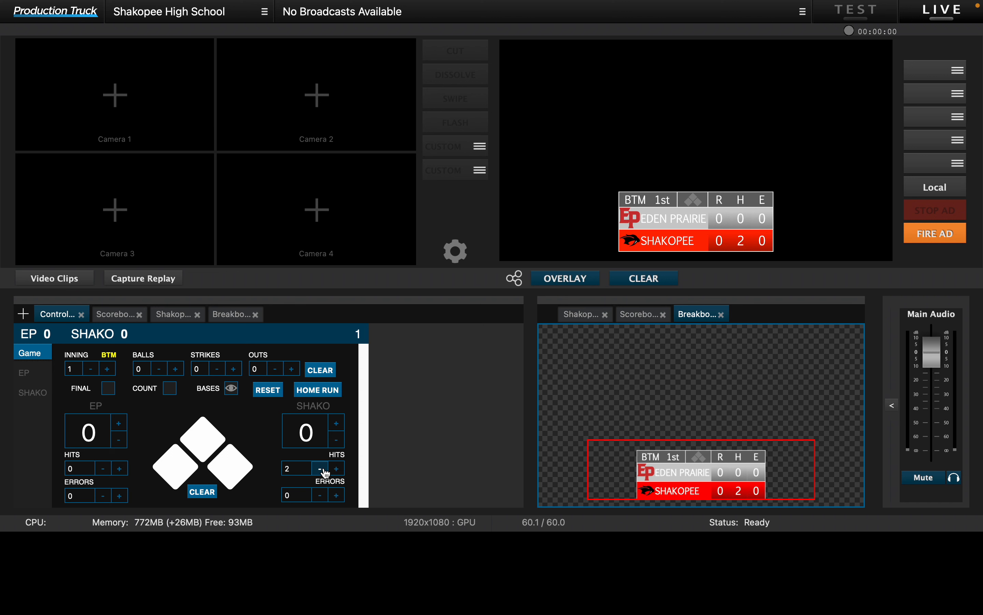
click(321, 468)
click(320, 468)
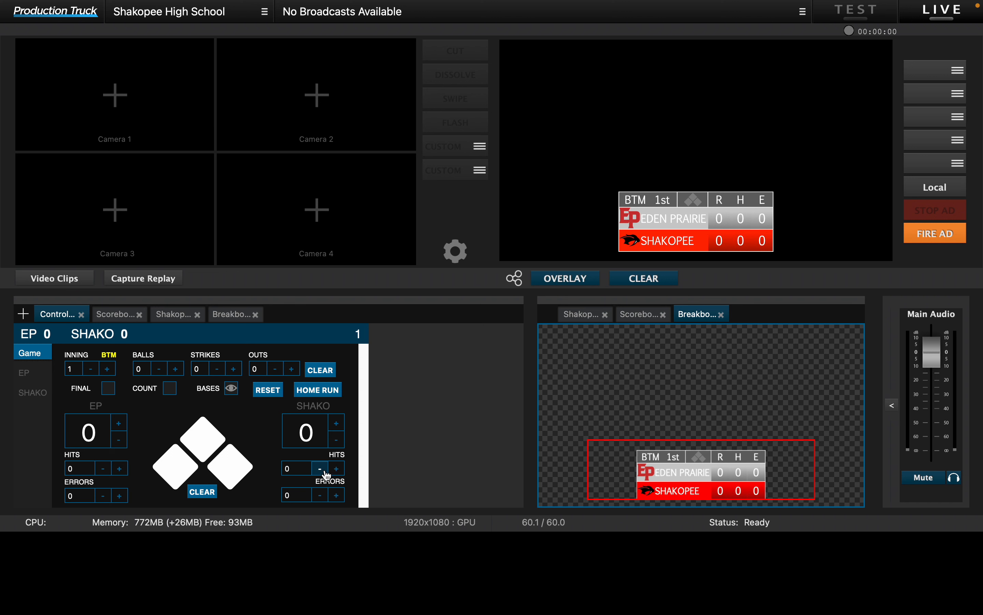
Step: Try raising Shakopee's error count in the control panel and return it to 0
click(337, 495)
click(337, 495)
click(337, 495)
click(321, 496)
click(321, 496)
click(320, 496)
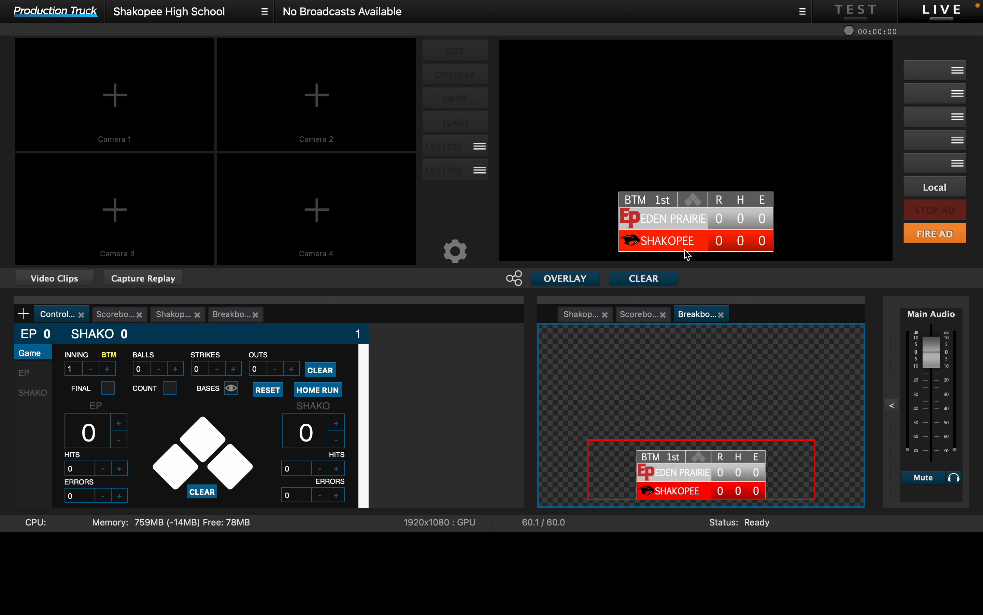
Step: Download the Fielding Lineup - Flat Design baseball overlay from the overlay library
click(23, 313)
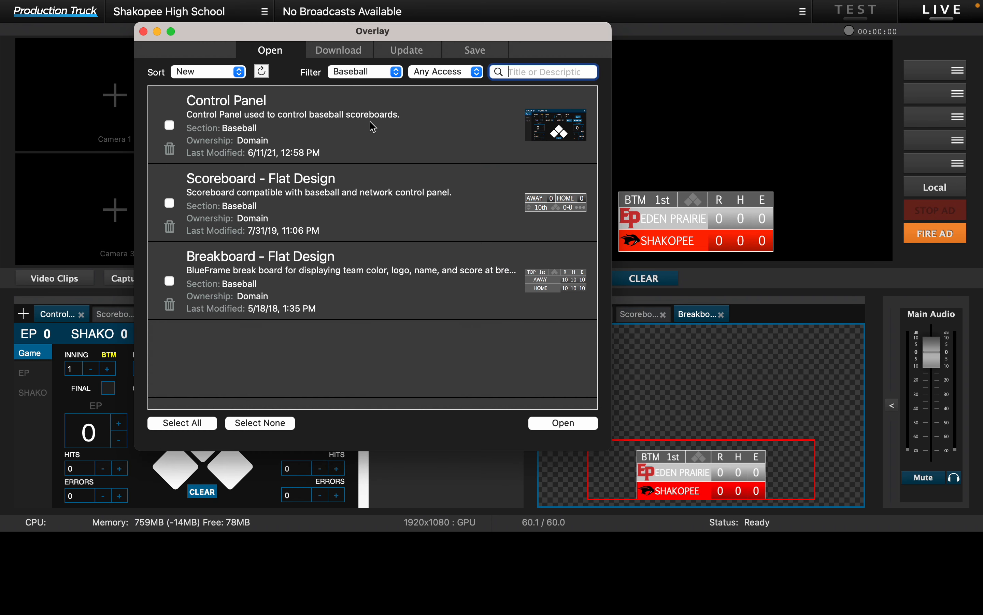
click(341, 49)
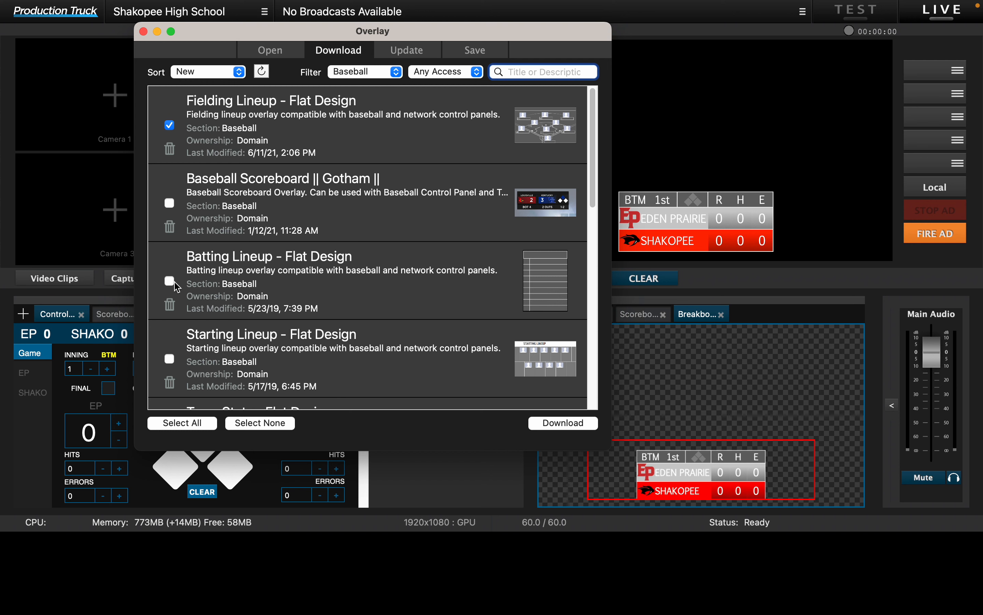
scroll(211, 299, down, 5)
scroll(216, 243, up, 5)
click(555, 427)
scroll(305, 195, down, 2)
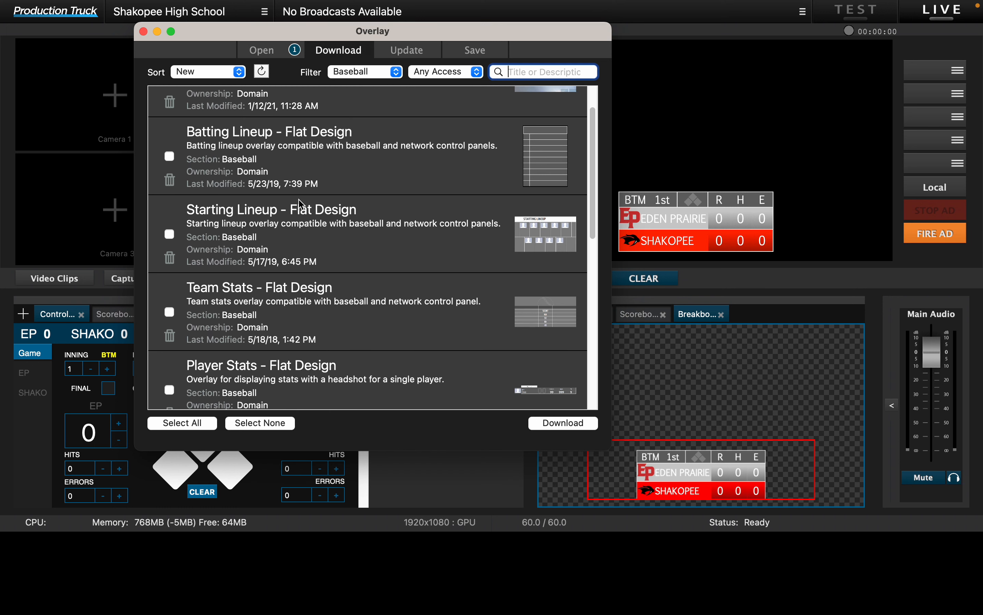
scroll(219, 238, up, 2)
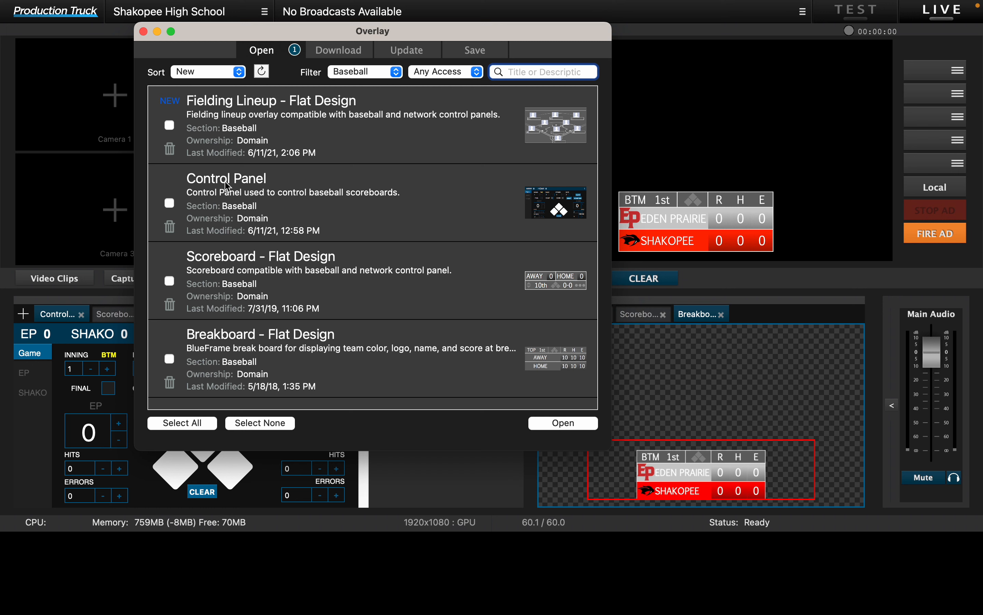
Step: Download the Batting Lineup - Flat Design baseball overlay
click(339, 50)
scroll(215, 207, down, 10)
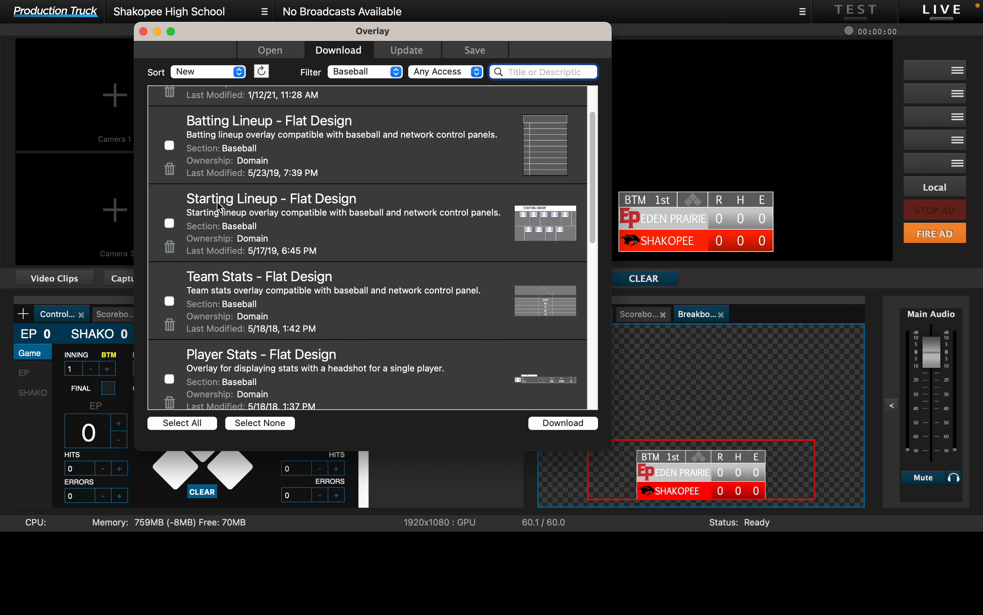
scroll(251, 224, up, 10)
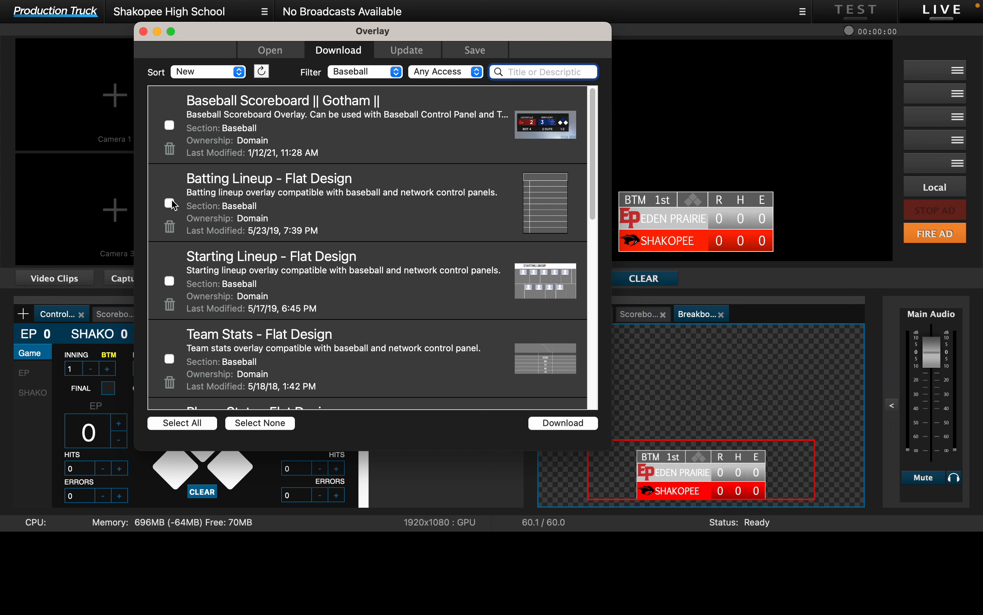
click(577, 423)
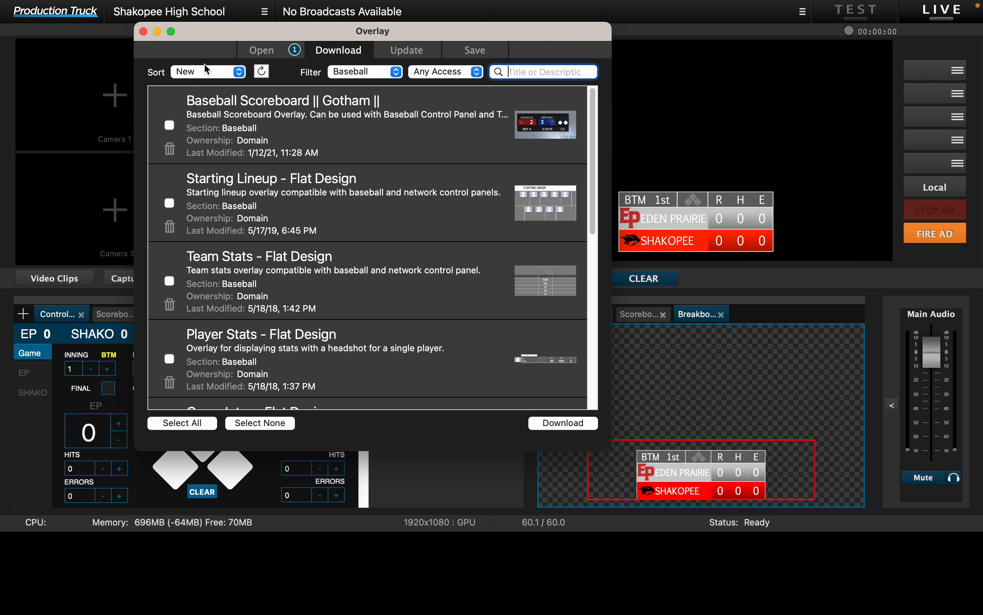
Step: Open the downloaded Batting Lineup and Fielding Lineup overlays together and close the overlay library
click(268, 52)
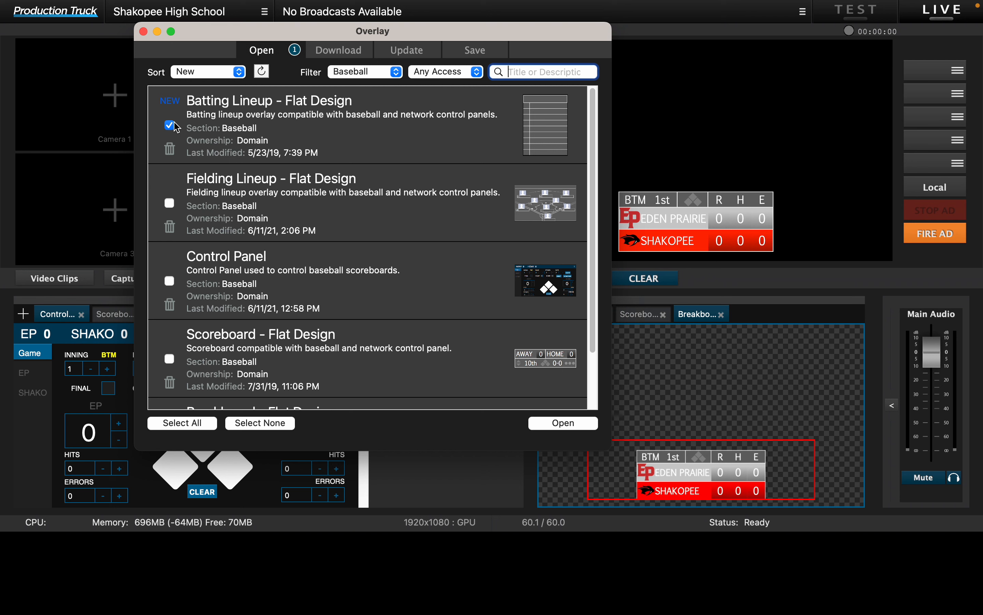
click(170, 202)
click(560, 423)
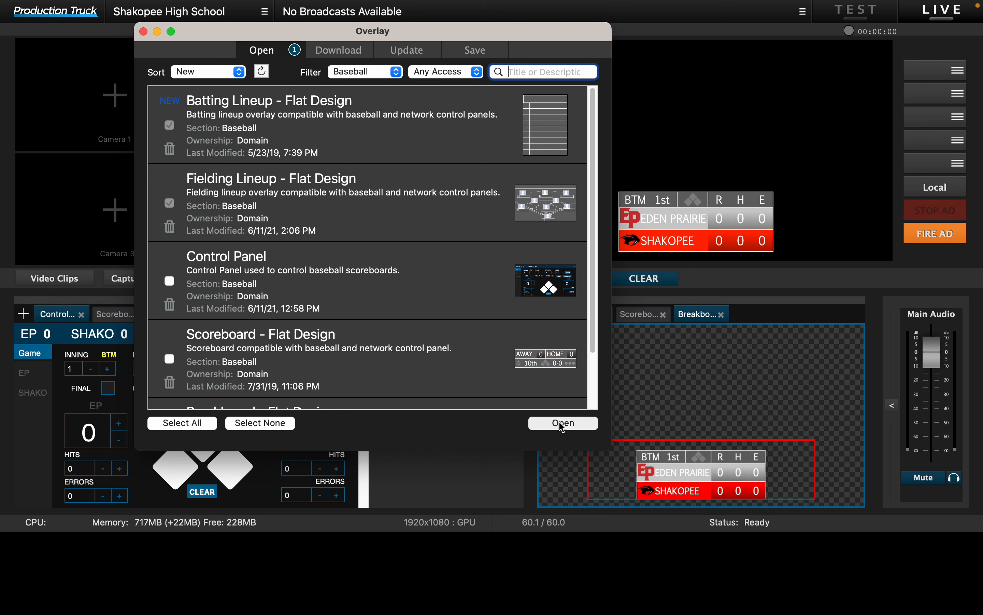
click(143, 31)
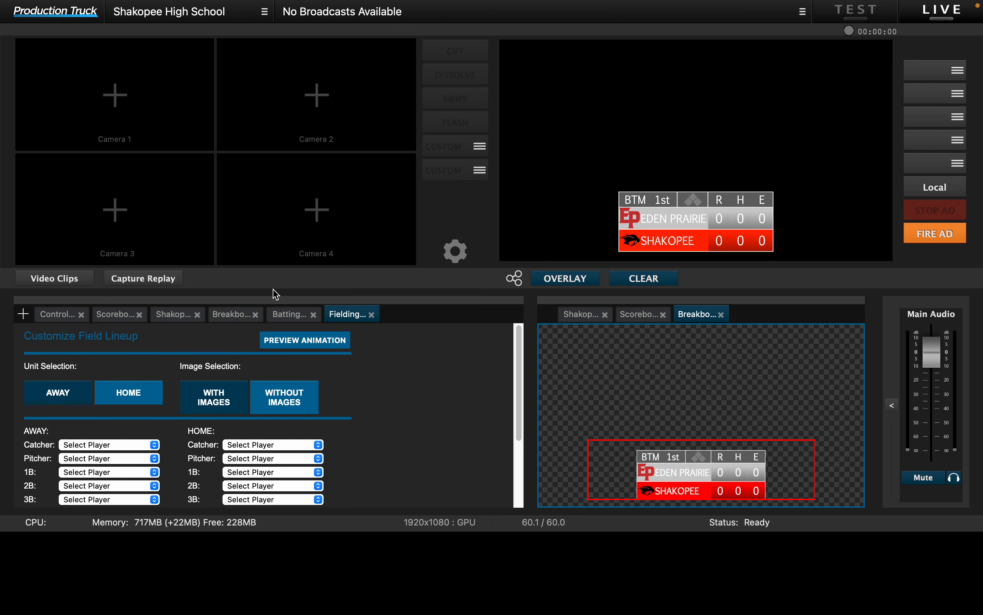
Step: Add the Batting Lineup overlay to the overlay preview
click(288, 315)
scroll(306, 337, down, 3)
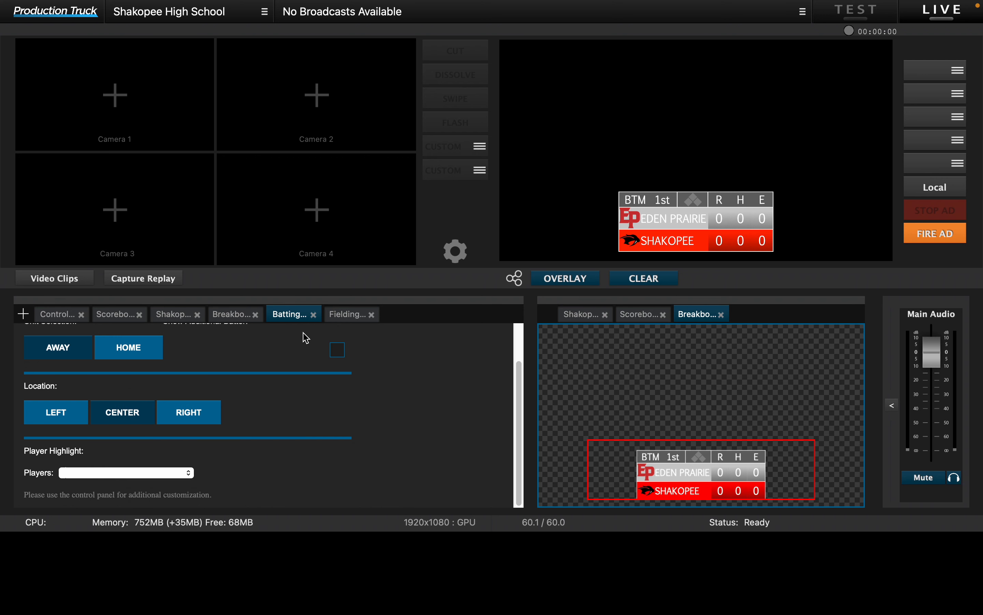
drag(288, 320, 756, 319)
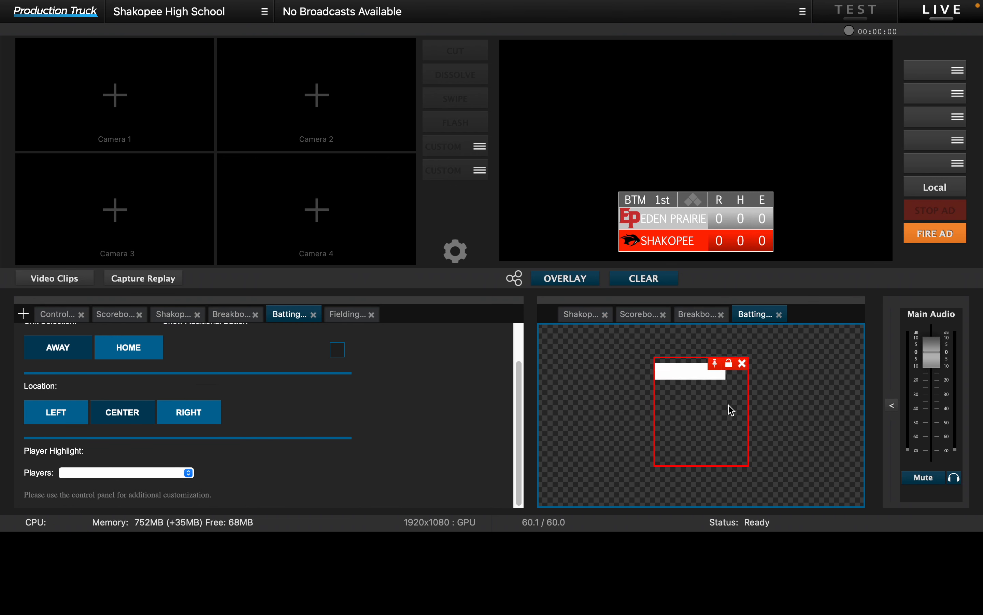
Step: In Eden Prairie's starting lineup on the control panel, enter number 1 and the player's first and last name in the first row
click(61, 319)
click(38, 372)
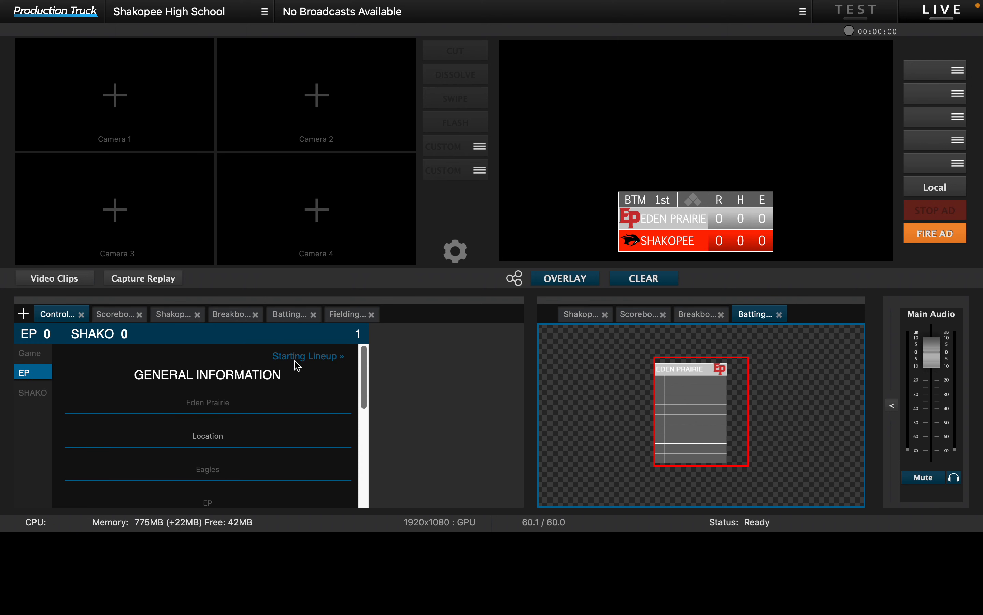
click(300, 360)
click(94, 412)
key(Tab)
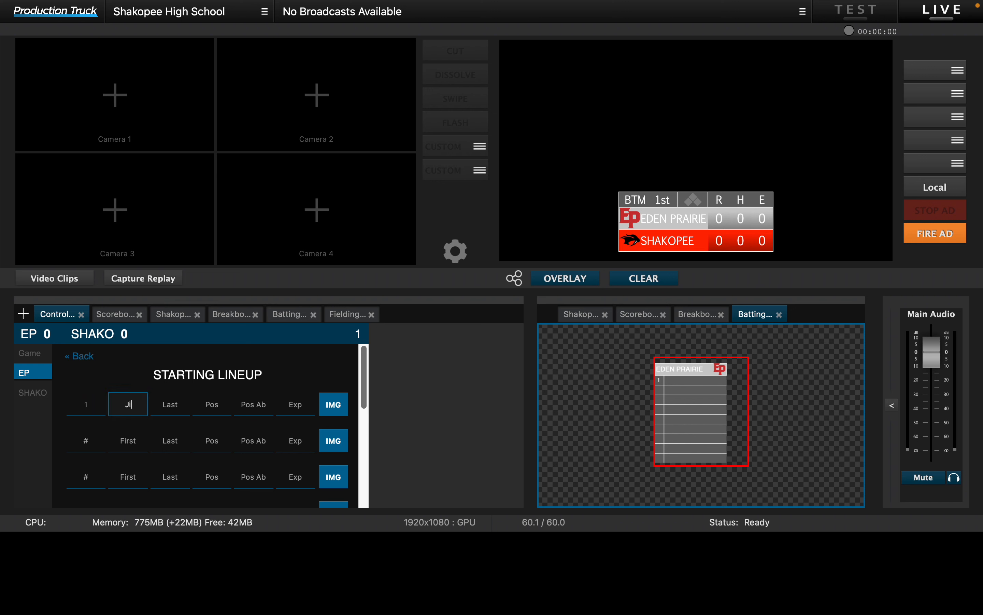
key(Tab)
key(Tab)
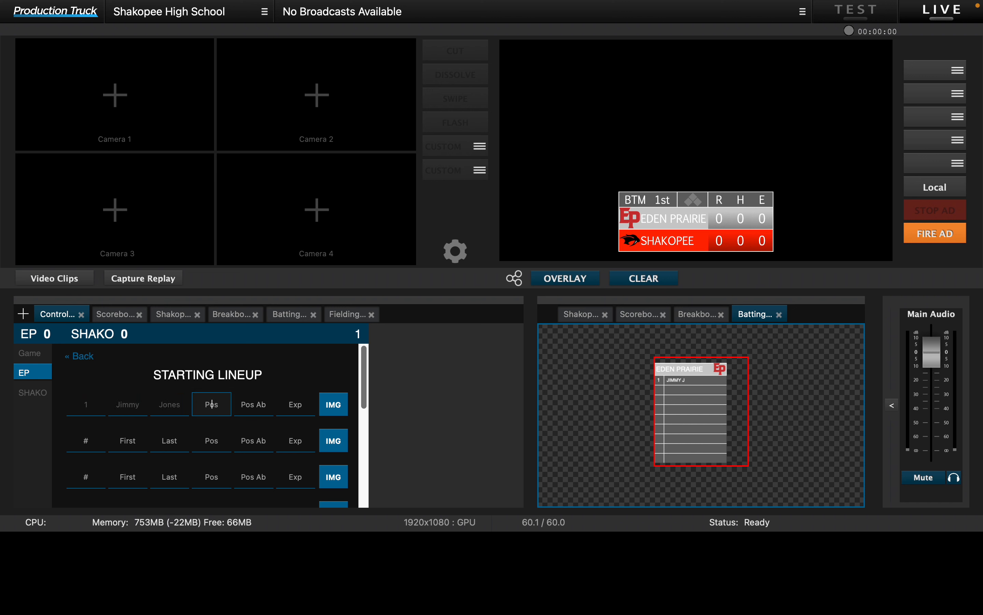
Step: Set both the position and the position abbreviation of Eden Prairie's first player to SS
text(SS)
key(Tab)
text(SS)
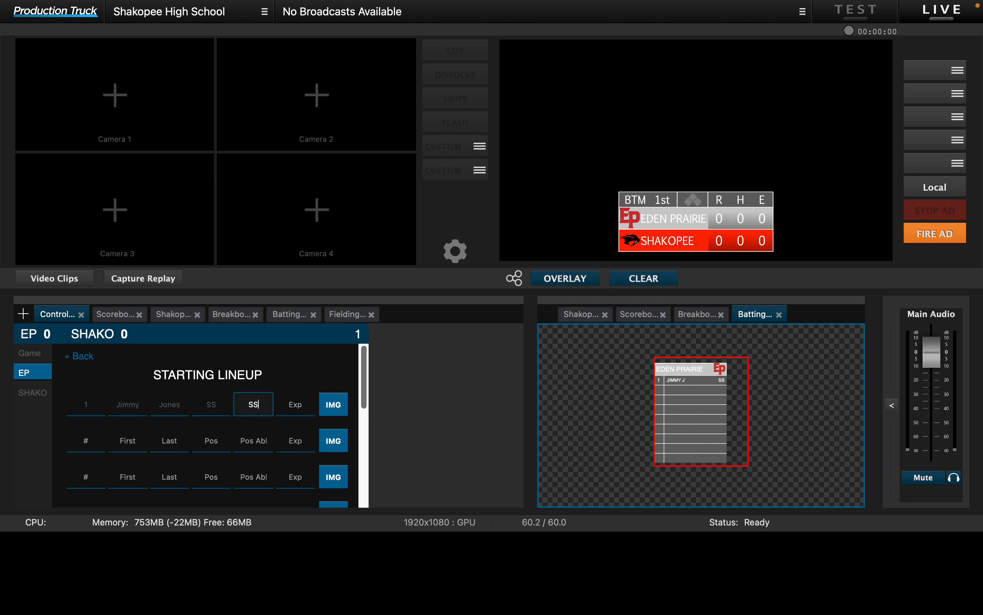
Step: Re-enter the first and last name of the first player in Eden Prairie's starting lineup
click(161, 405)
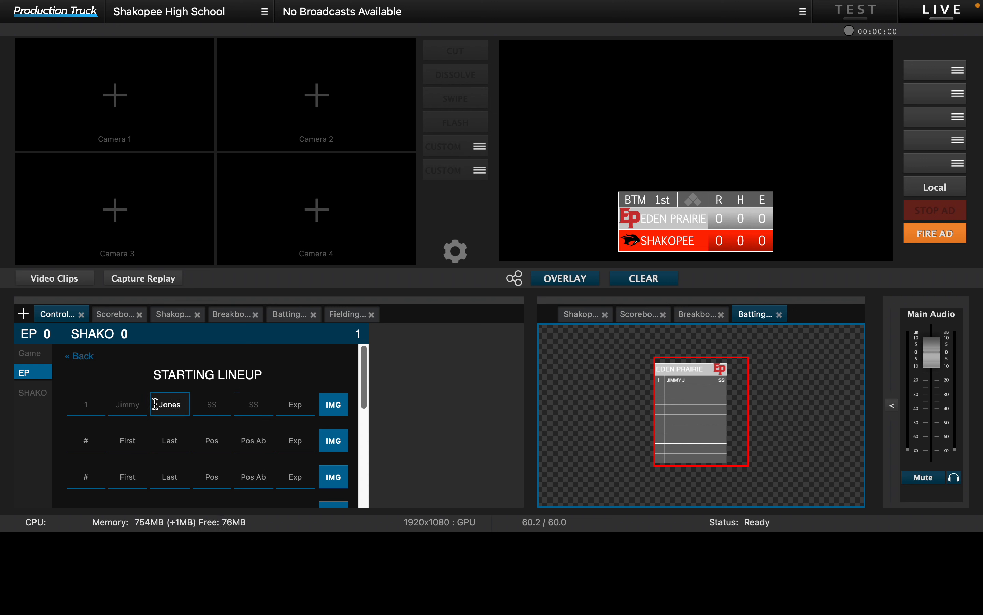
drag(143, 406, 87, 399)
key(BackSpace)
key(Tab)
key(Tab)
key(Tab)
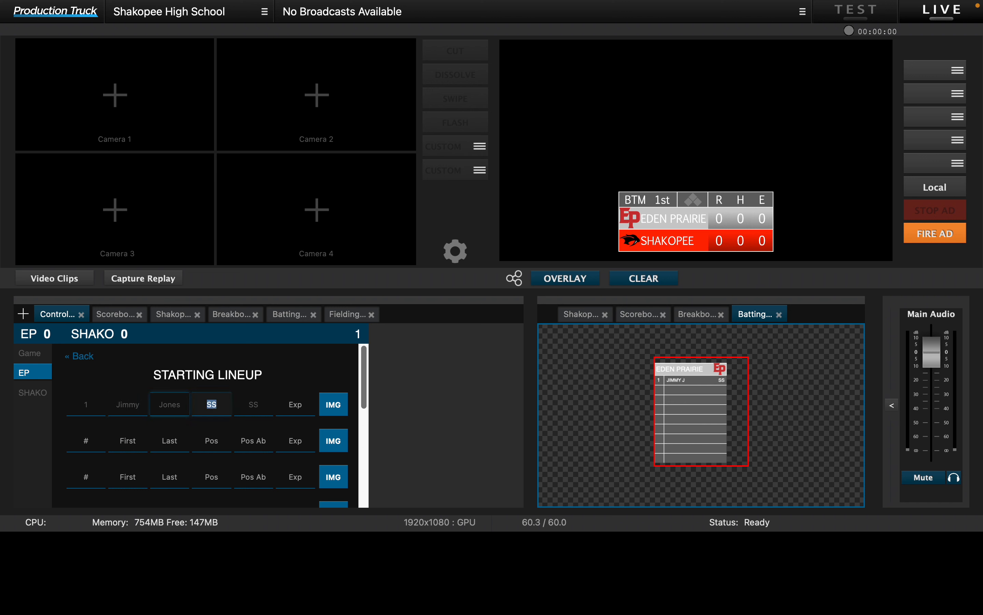
Step: Check the players available for the away and home catcher positions in the Fielding Lineup overlay
click(93, 429)
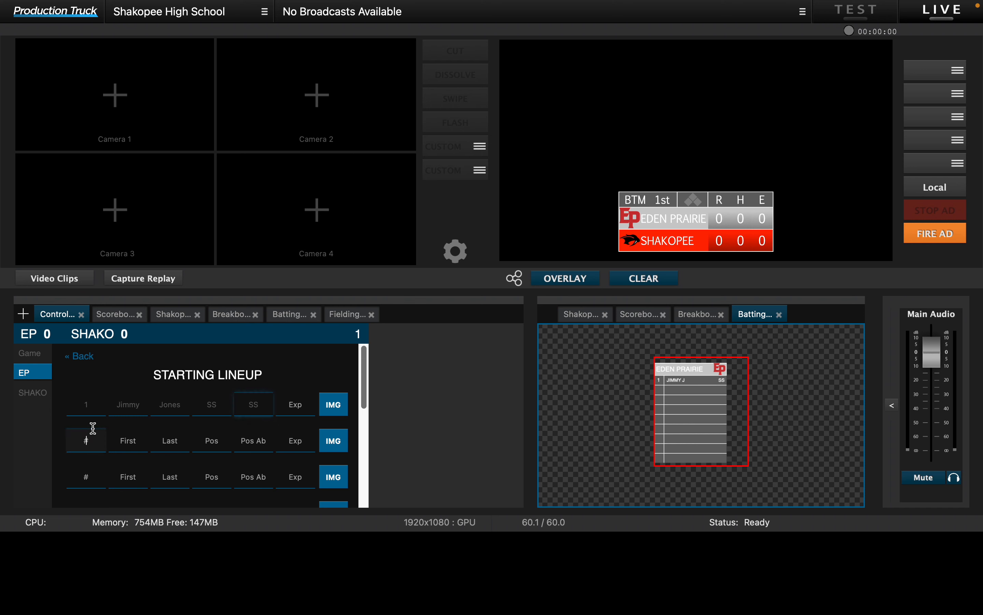
click(42, 357)
click(344, 315)
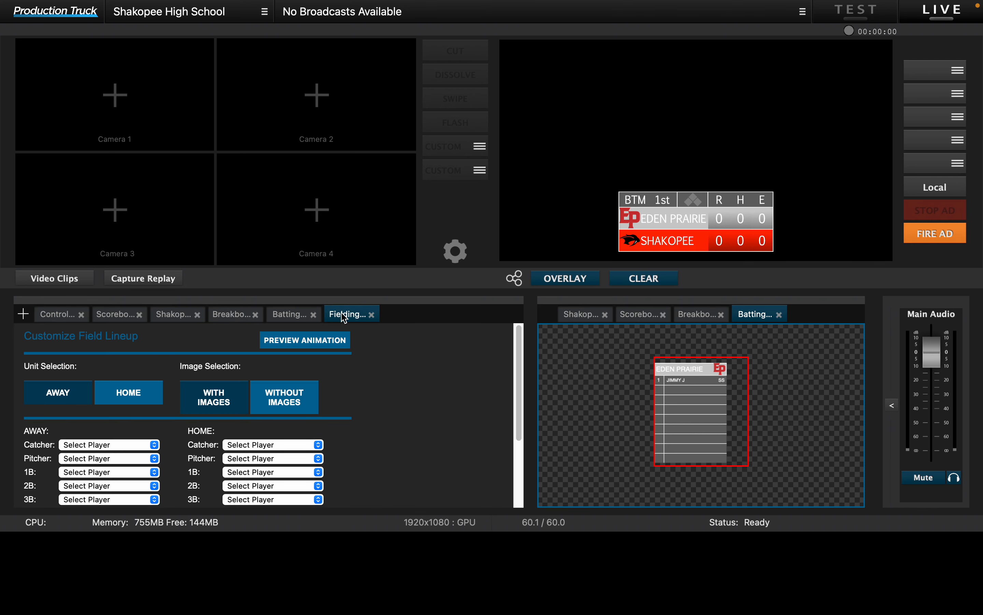
click(108, 445)
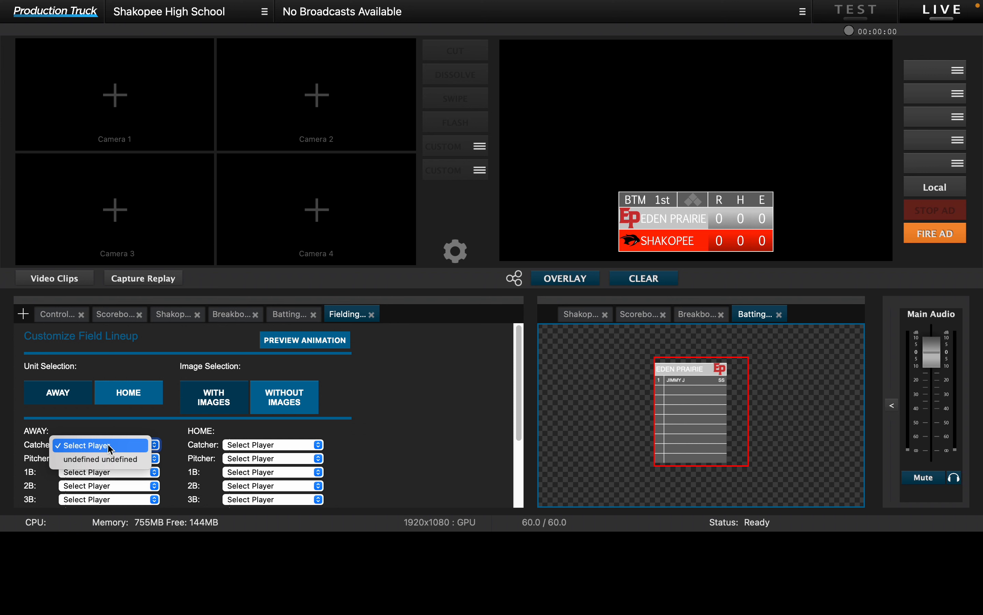
click(109, 448)
click(258, 445)
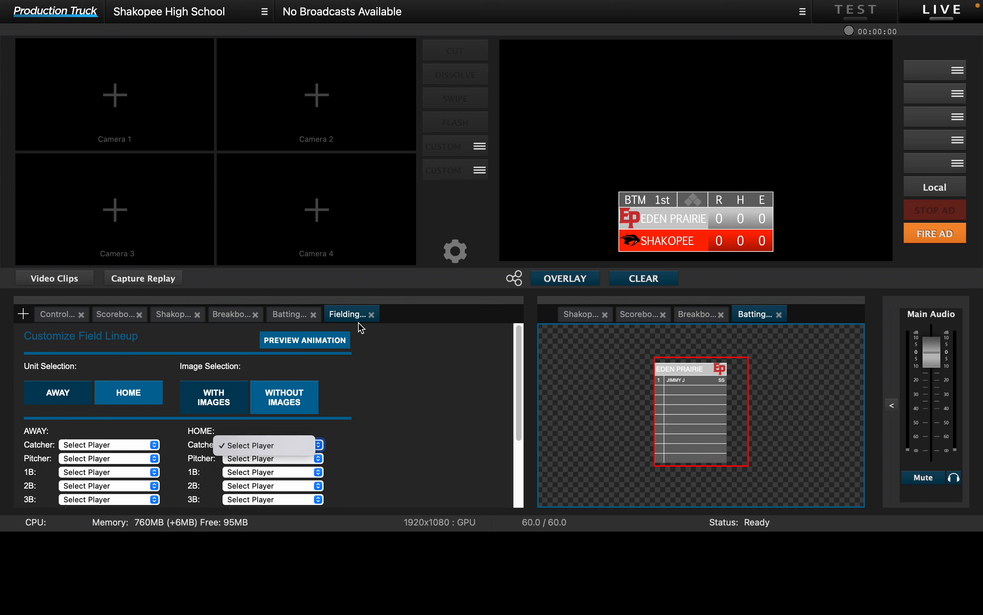
click(141, 454)
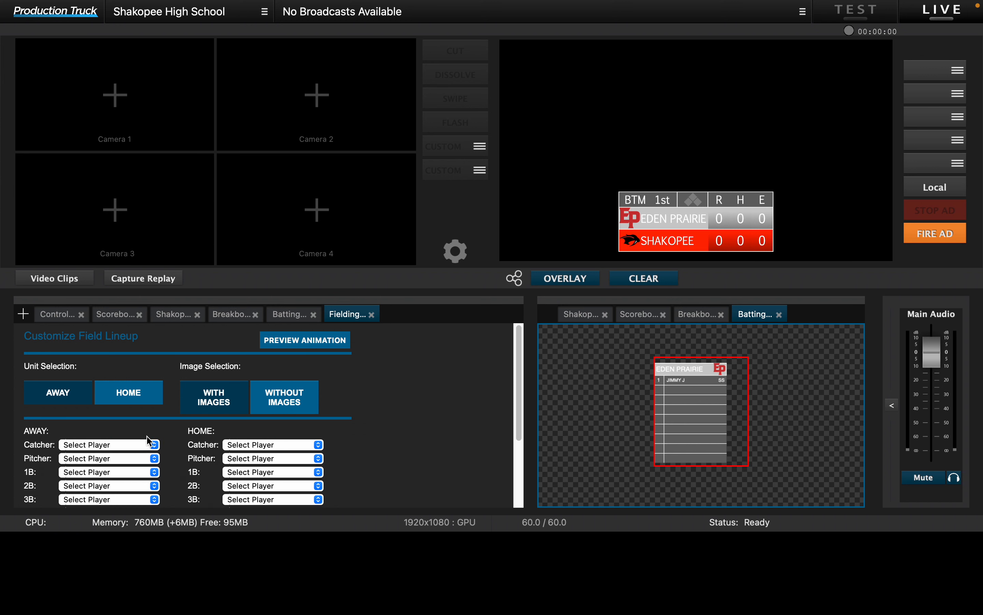
click(145, 445)
click(144, 446)
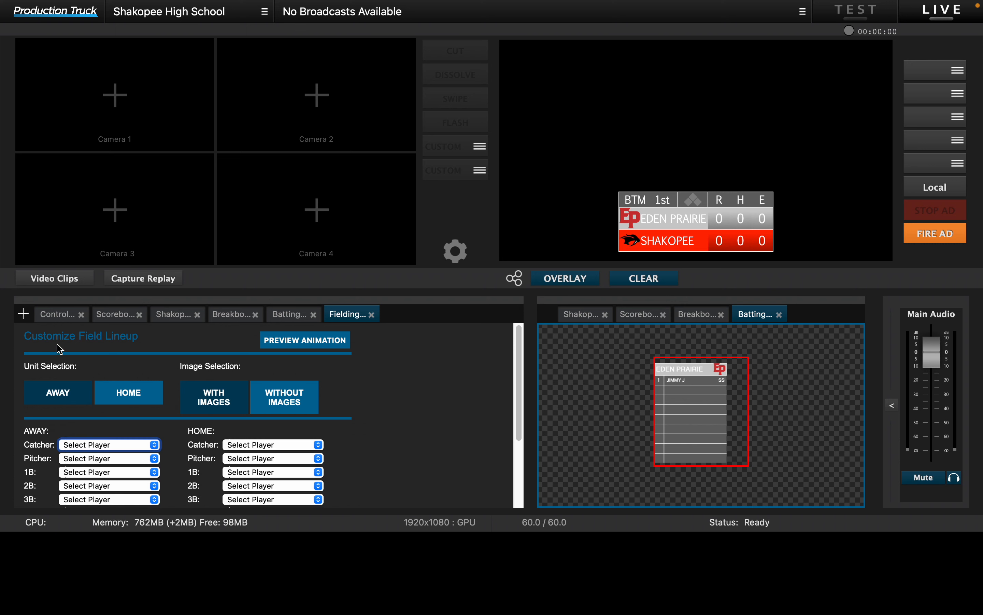
Step: Enter number 3 and the player's first and last name in the second row of Eden Prairie's starting lineup
click(57, 314)
click(39, 374)
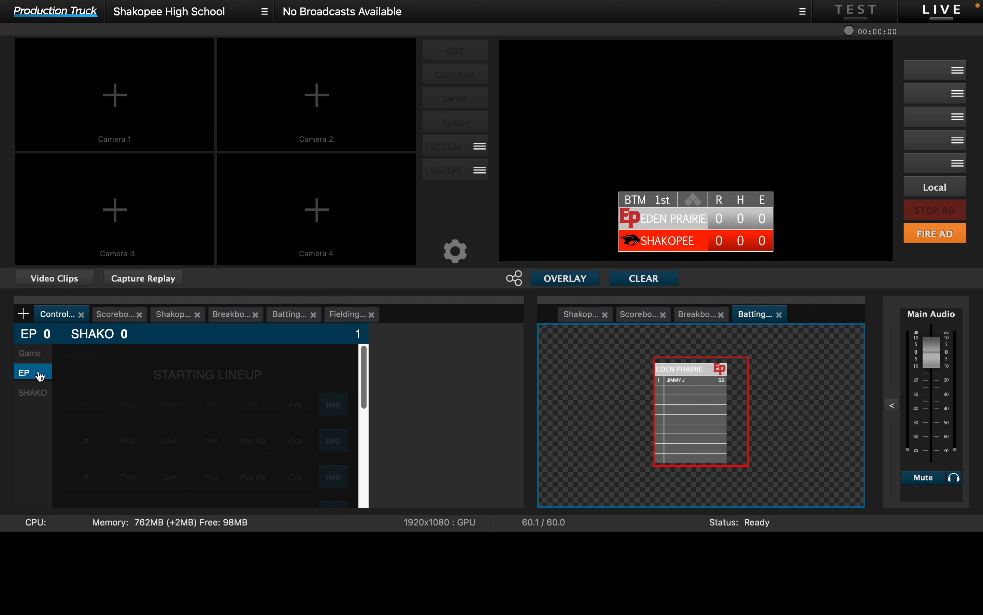
click(99, 432)
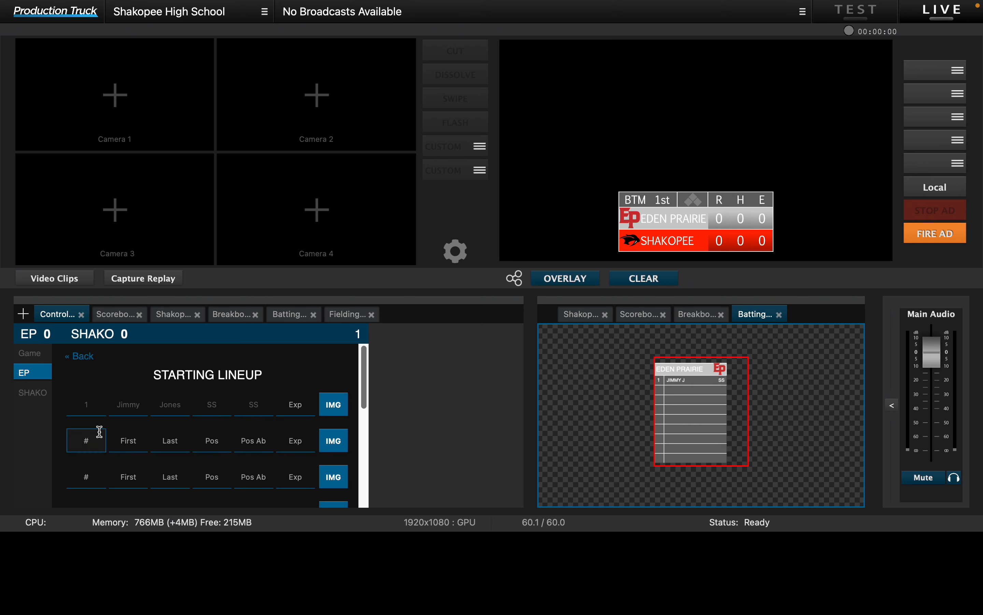
click(128, 440)
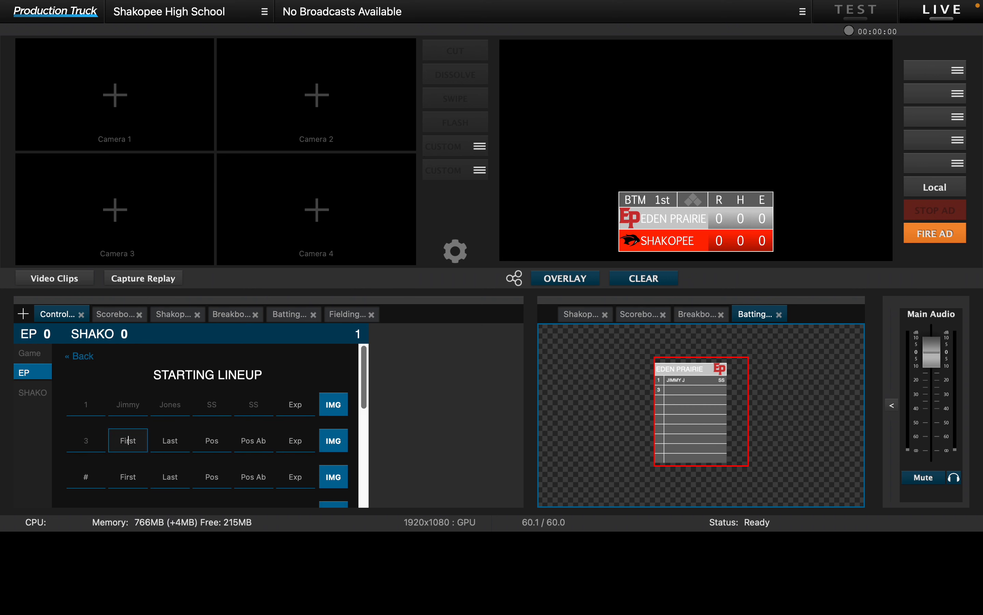
key(Tab)
key(Tab)
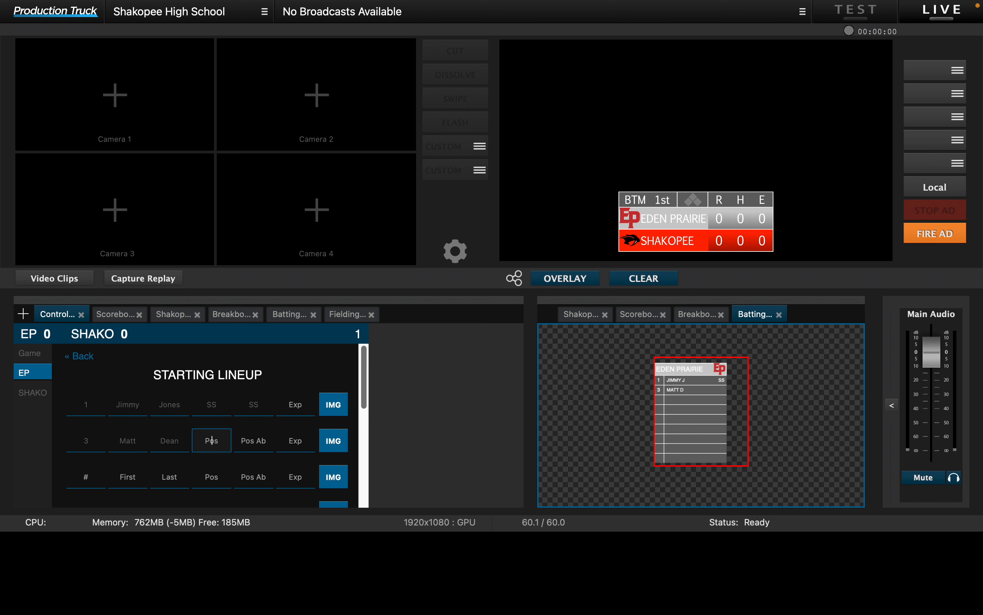
Step: Set both the position and the position abbreviation of Eden Prairie's second player to 2B
text(2B)
key(Tab)
text(2B)
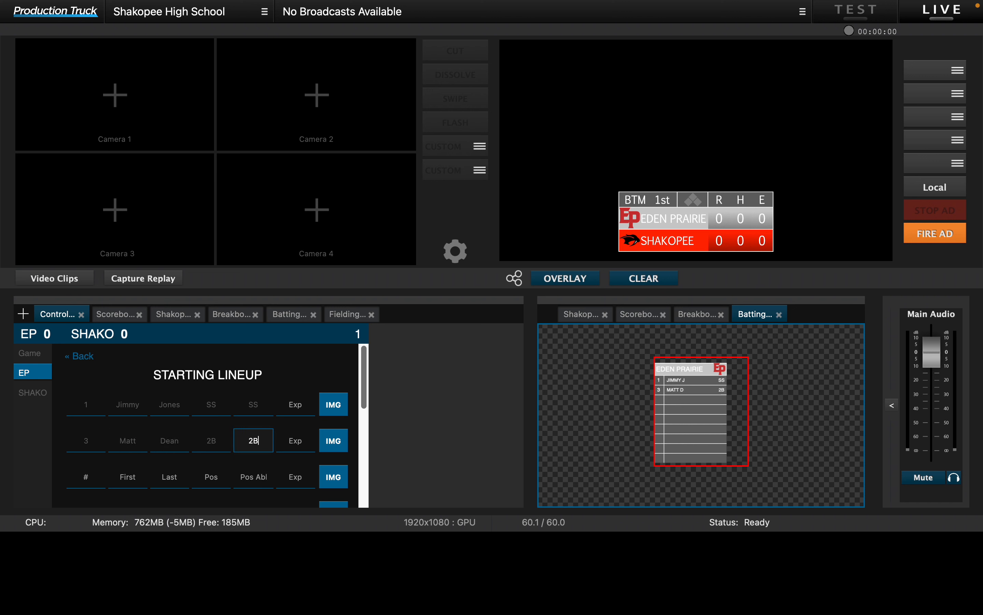
key(Tab)
Step: Check the players available for the away catcher position in the Fielding Lineup overlay
click(359, 316)
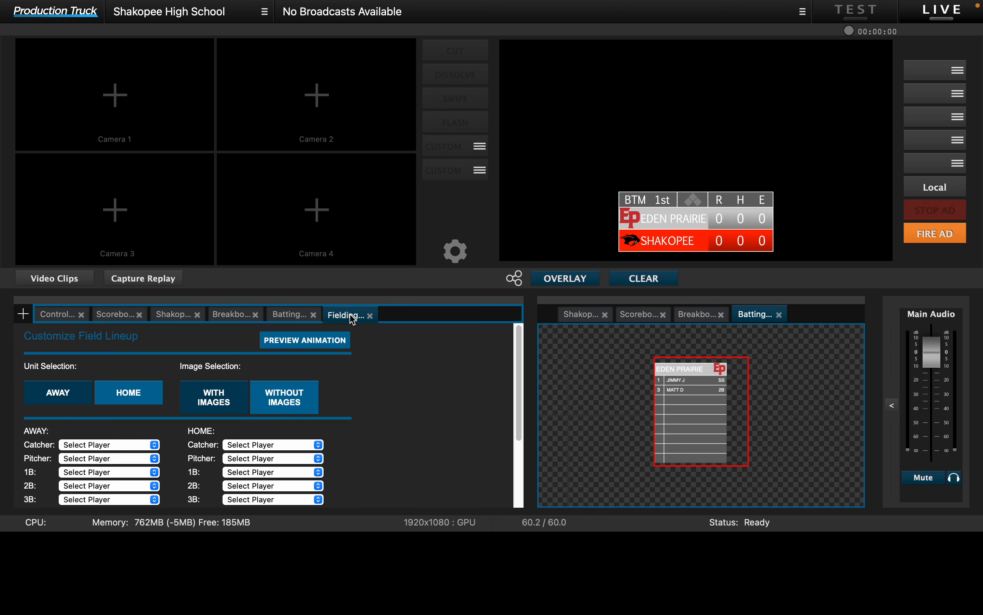
click(110, 414)
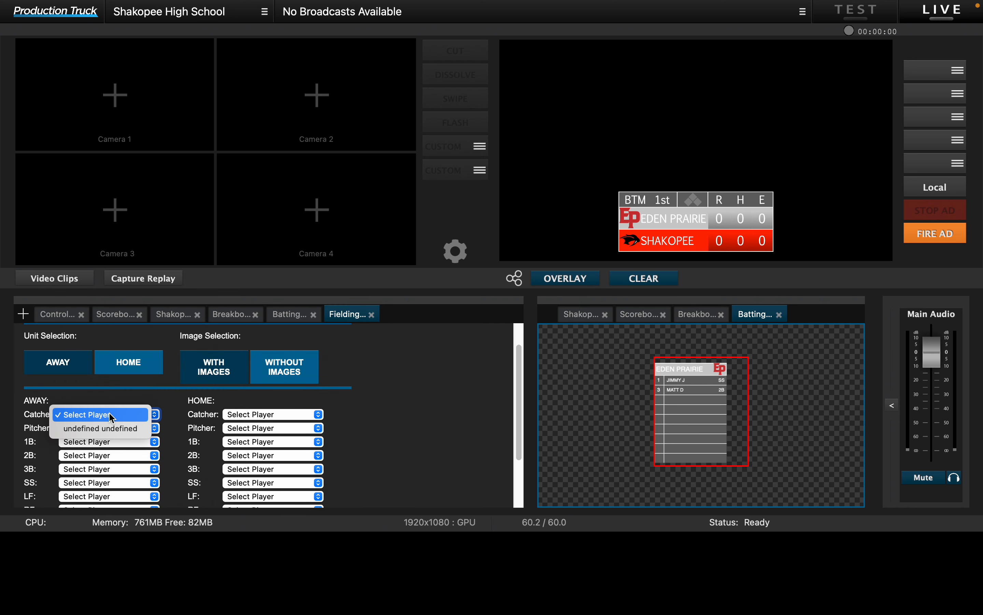
click(112, 413)
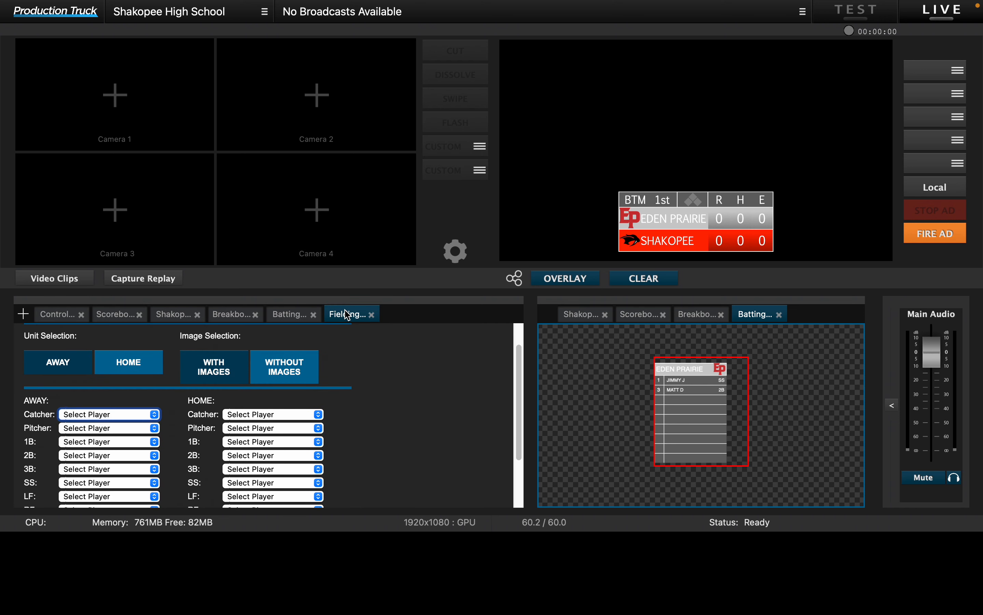
Step: Close the Fielding Lineup overlay and reopen Fielding Lineup - Flat Design from the baseball overlay library
click(371, 315)
click(23, 314)
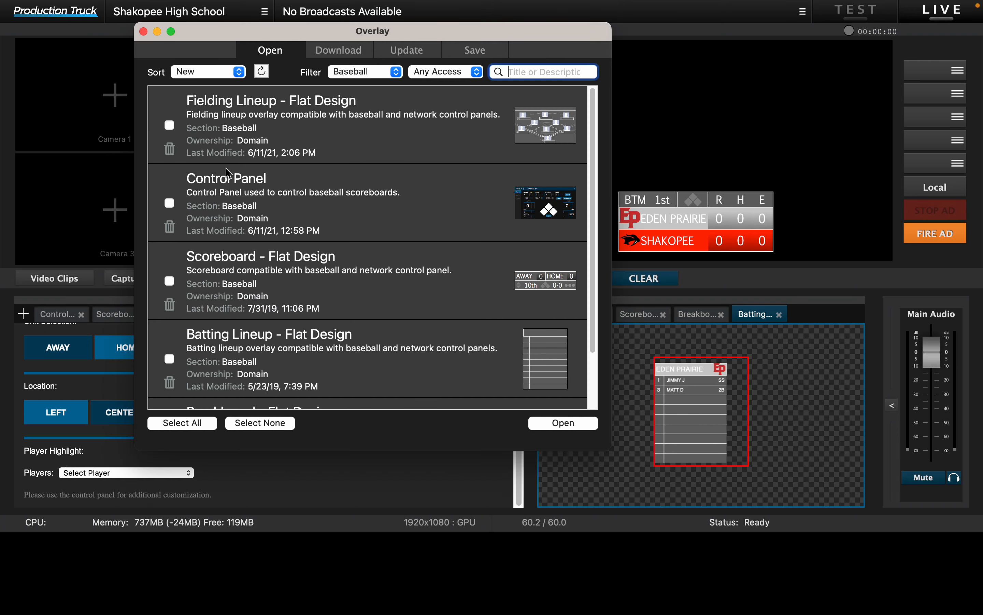
click(169, 125)
click(562, 422)
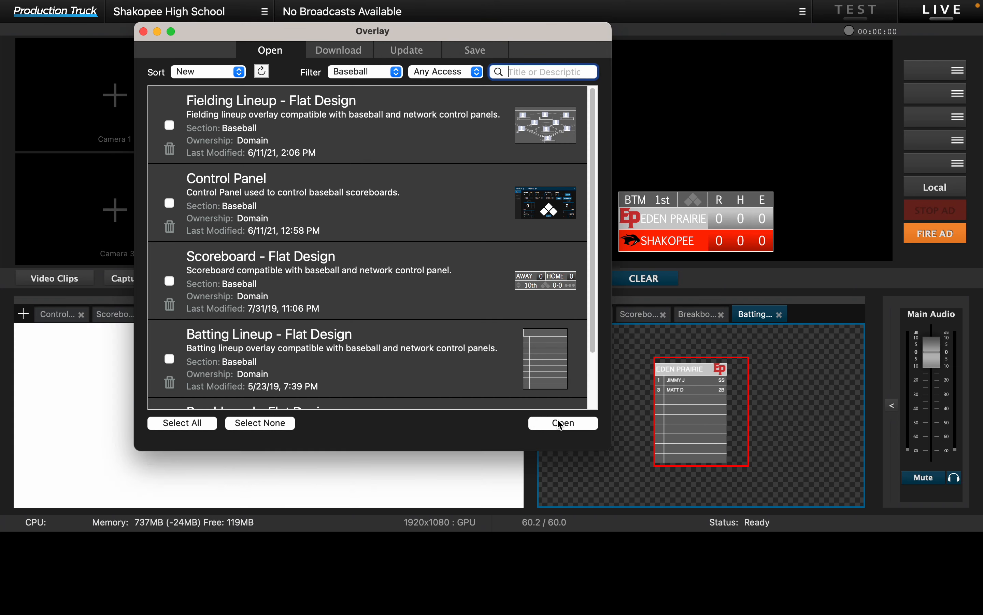
click(144, 32)
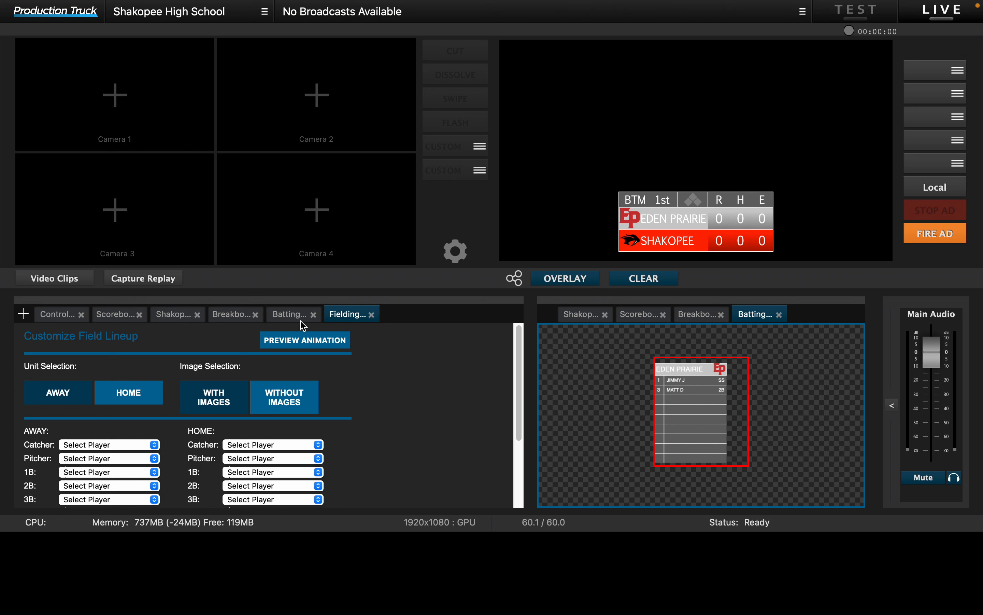
Step: Assign the first starting-lineup player as away catcher and the second as away pitcher in the fielding lineup
click(108, 445)
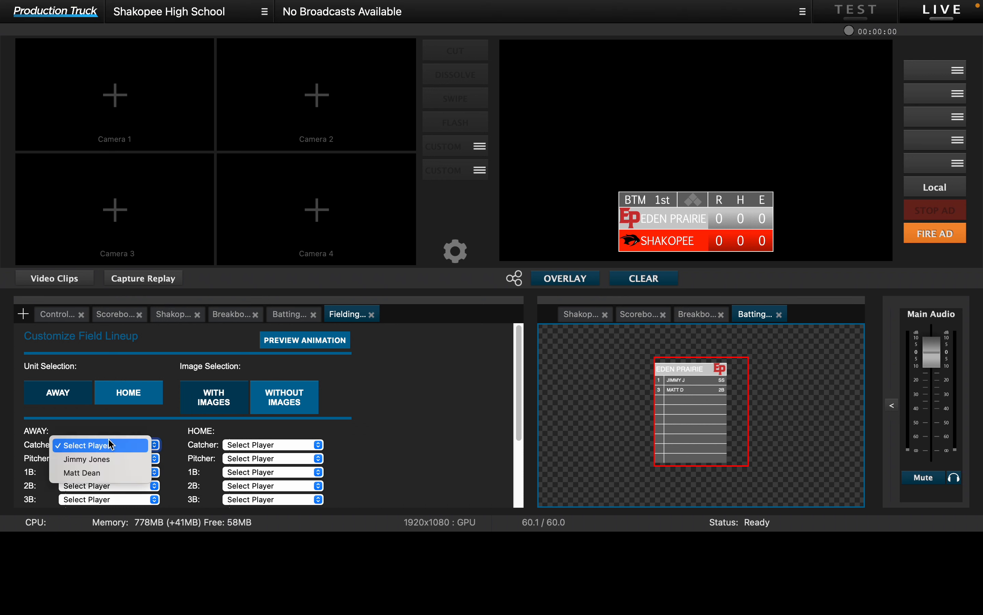
click(103, 459)
click(108, 460)
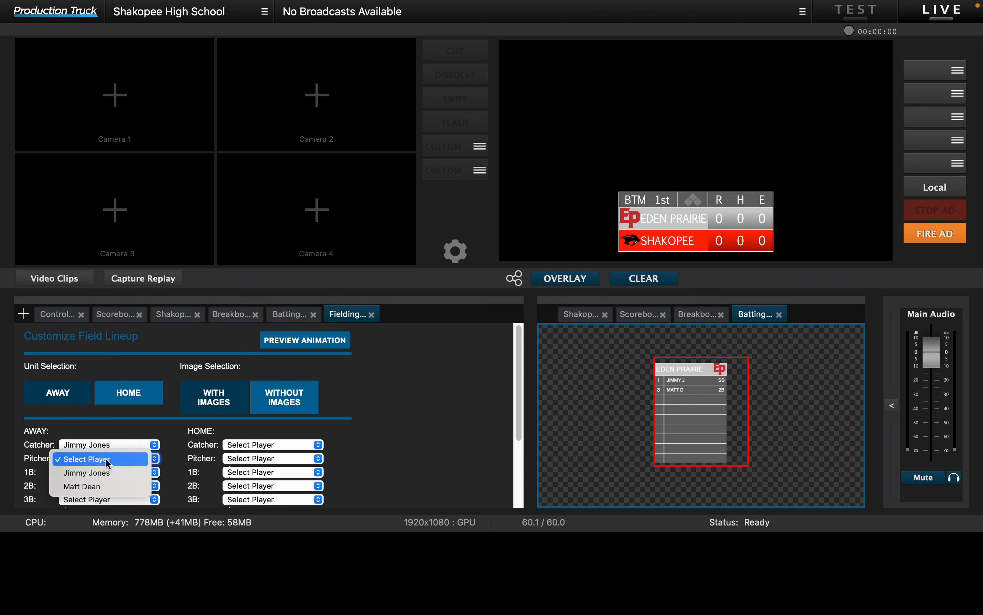
click(102, 486)
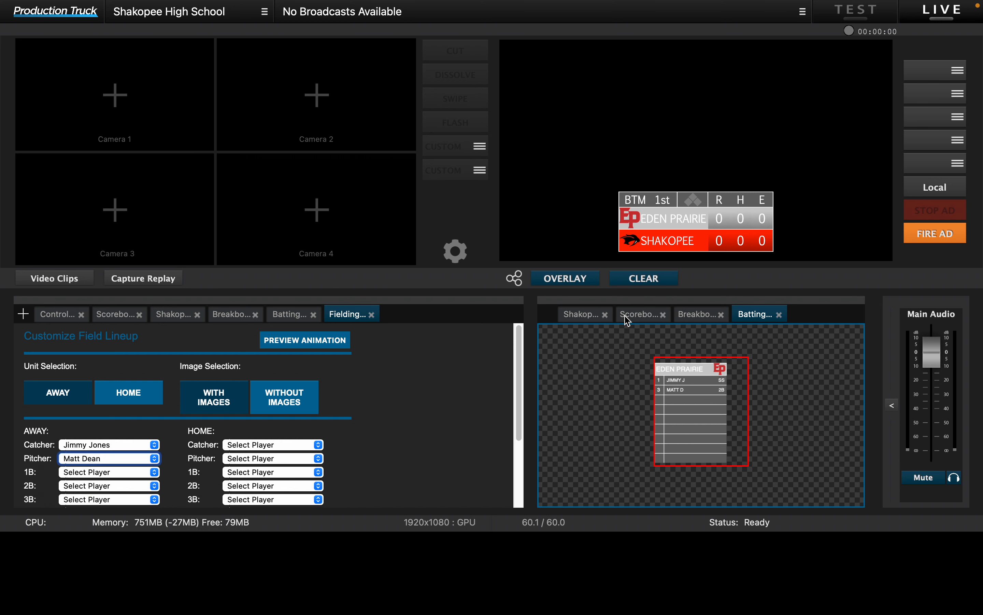
Step: Add the Fielding Lineup overlay to the preview area and show it on the program output in place of the breakboard
click(695, 316)
drag(334, 321, 837, 318)
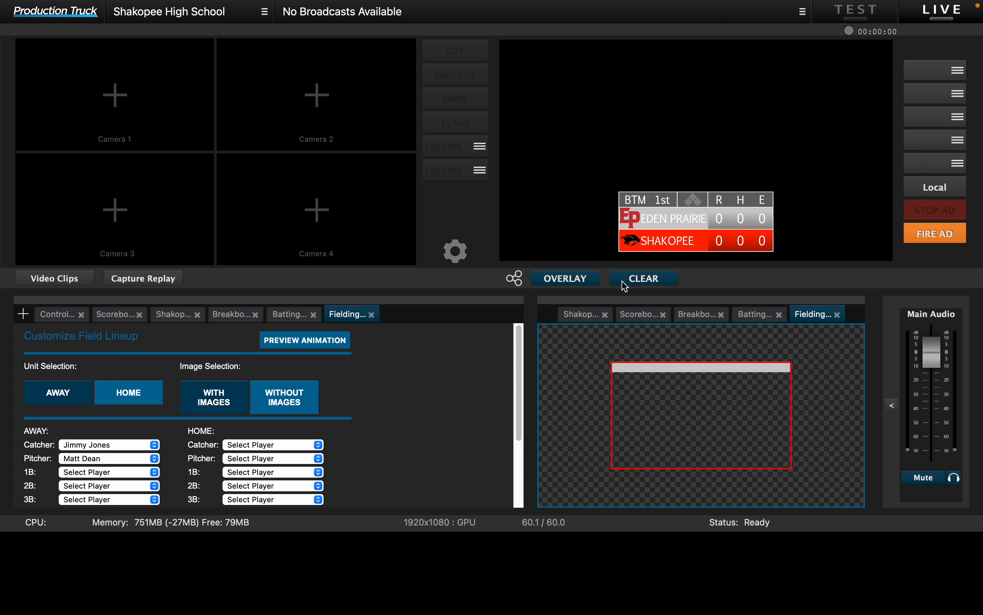
click(624, 282)
click(569, 280)
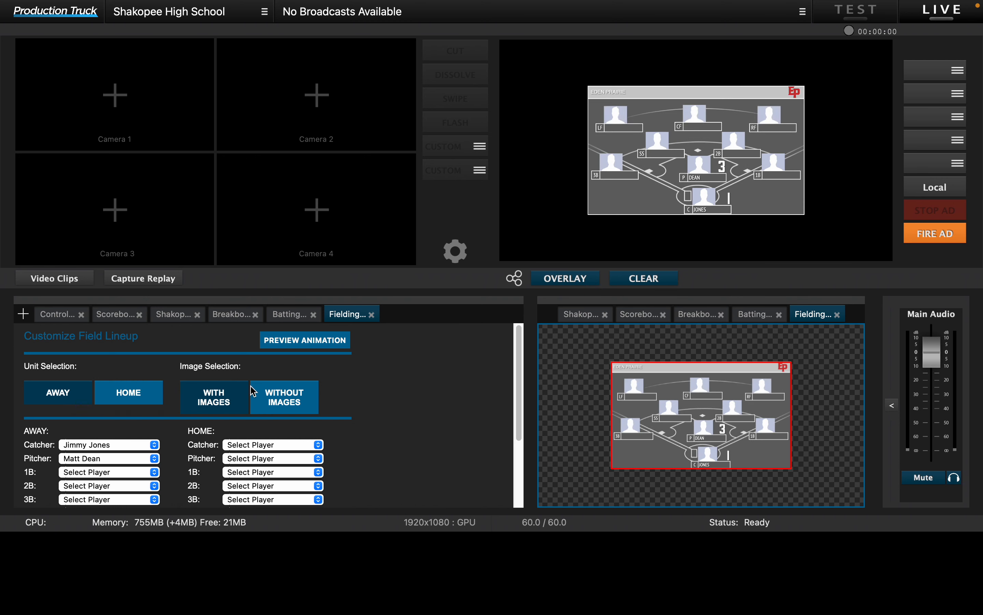
Step: Set the fielding lineup to display without images, and view the home unit before returning to the away unit
click(289, 400)
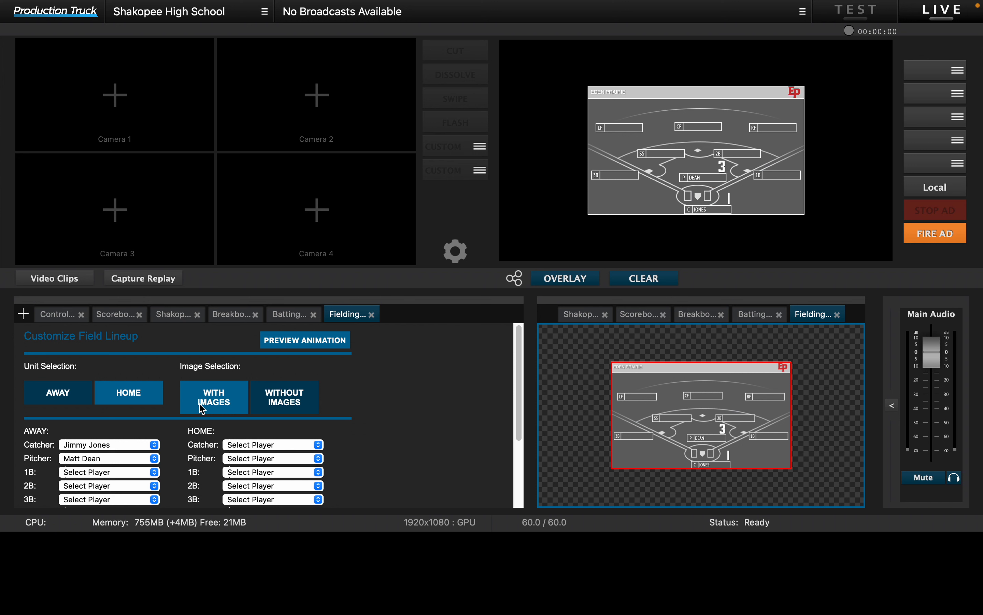
click(124, 400)
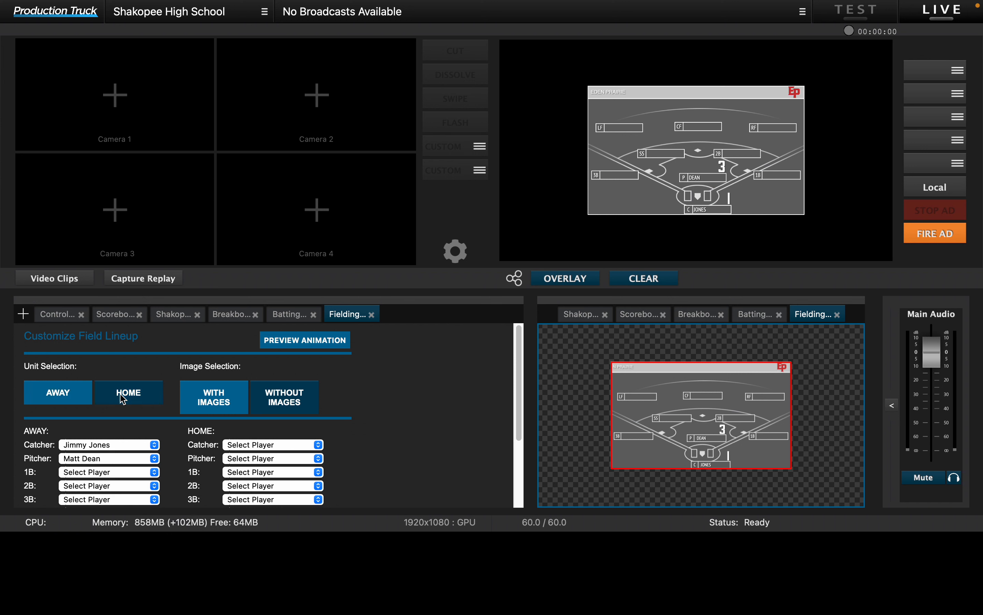
click(57, 398)
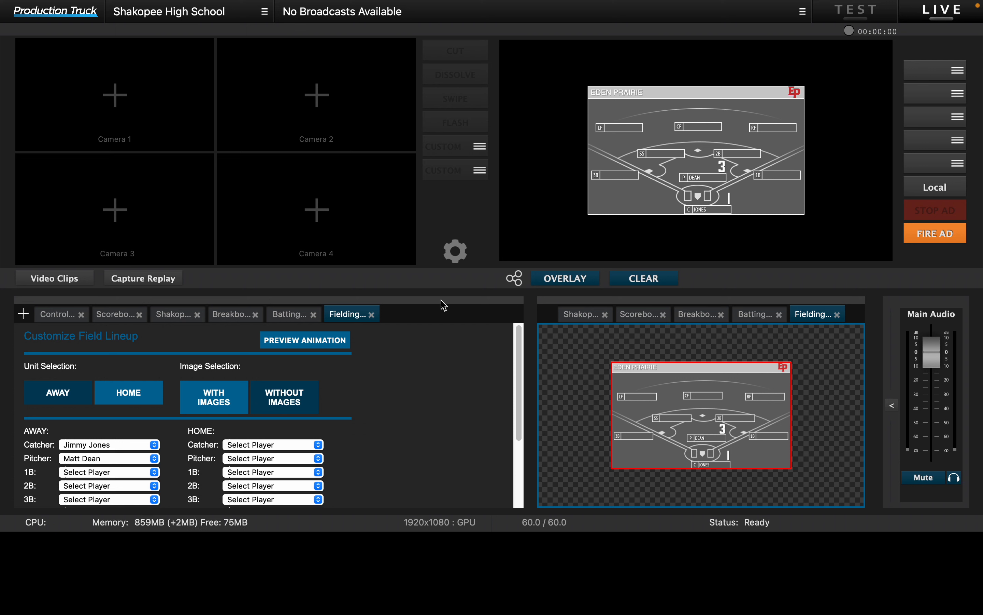
Step: Review the fielding lineup options, the overlay previews and the settings of the control panel, scoreboard, image queue, breakboard and batting lineup
scroll(158, 443, down, 2)
scroll(122, 422, up, 2)
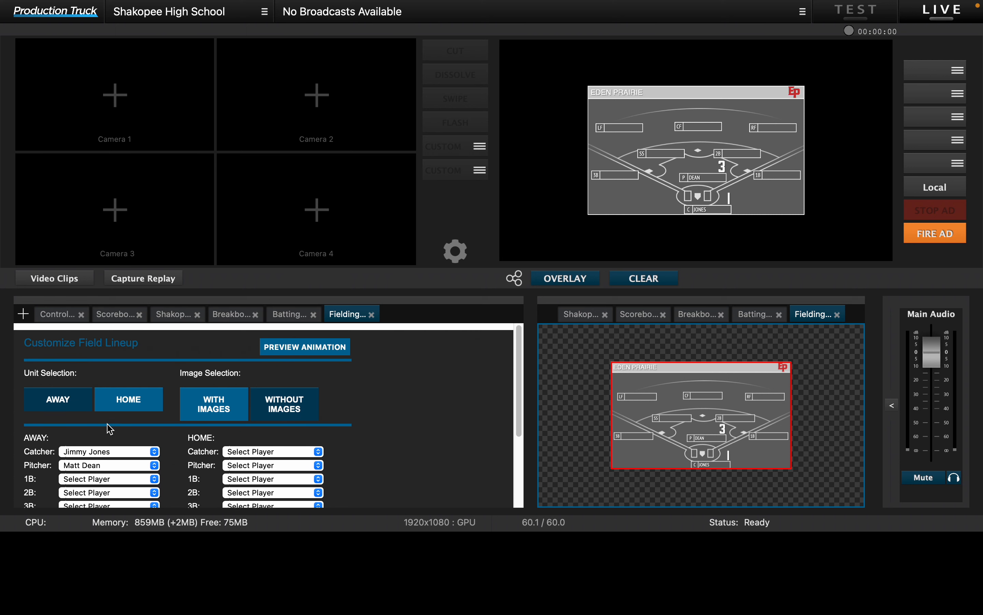
click(756, 317)
click(698, 317)
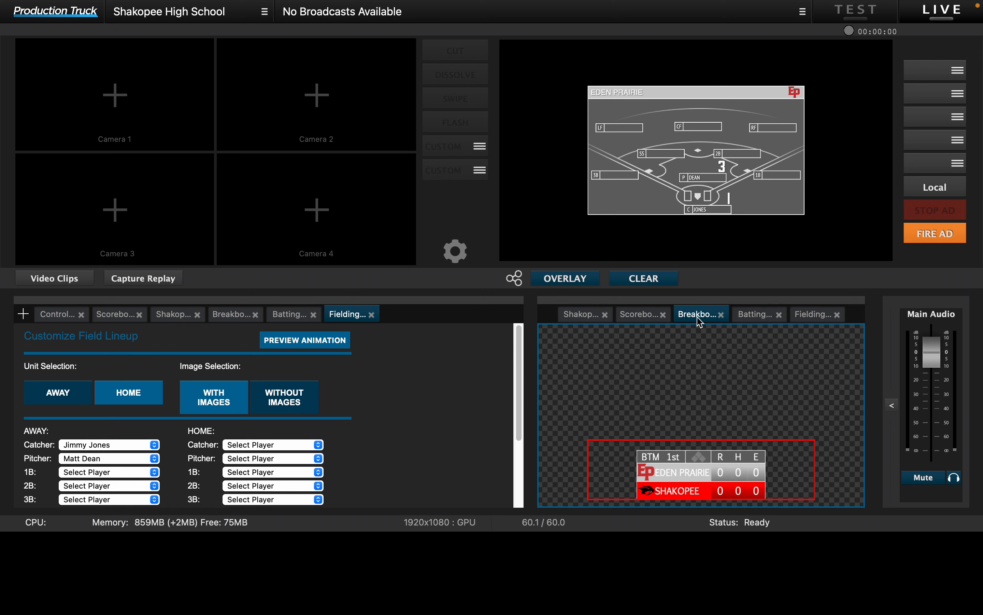
click(54, 316)
click(109, 317)
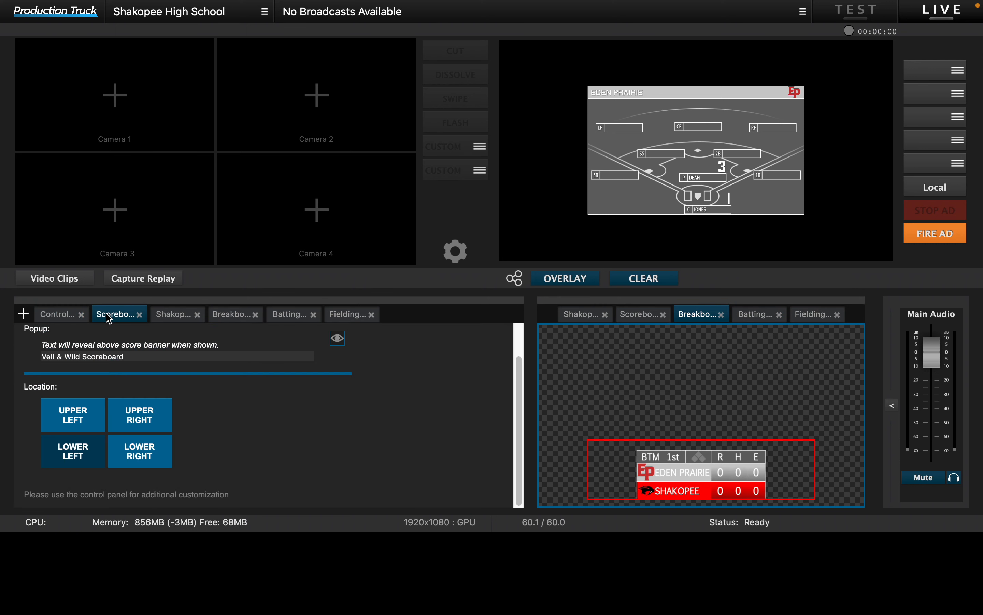
click(171, 315)
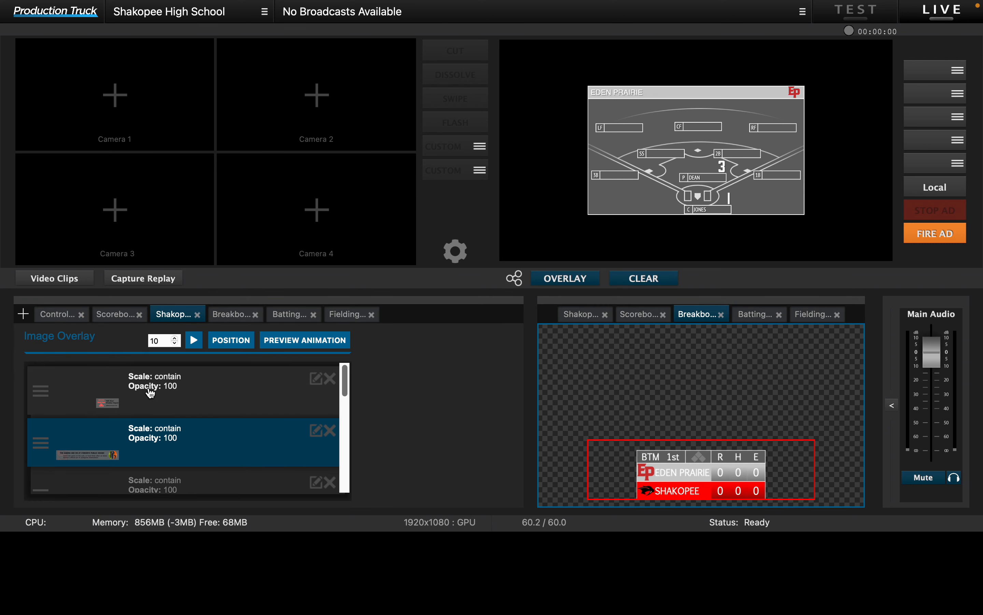
click(232, 316)
click(278, 316)
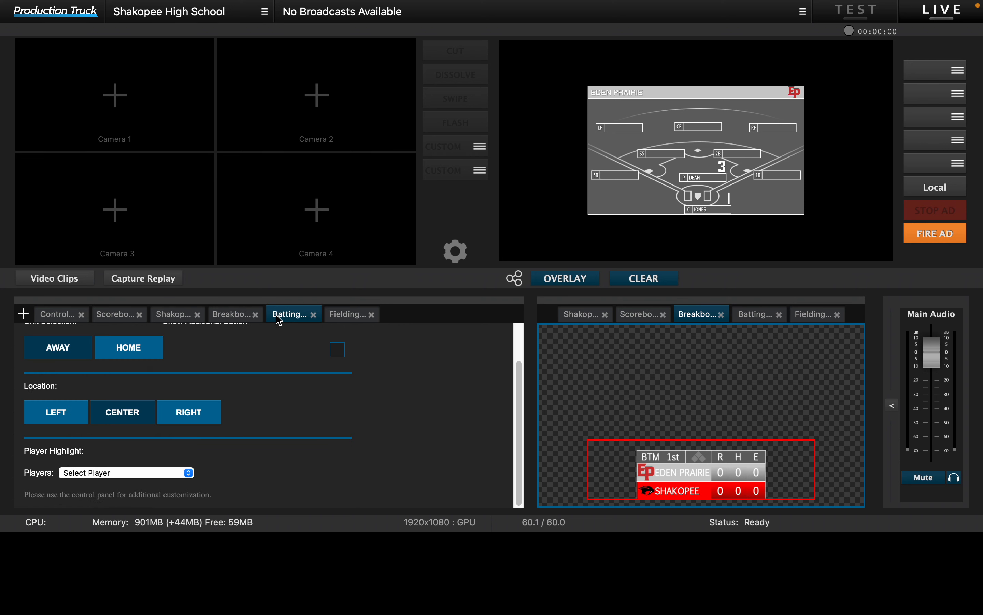
click(338, 316)
Step: Close the Breakboard, Batting Lineup and Fielding Lineup overlays
click(226, 318)
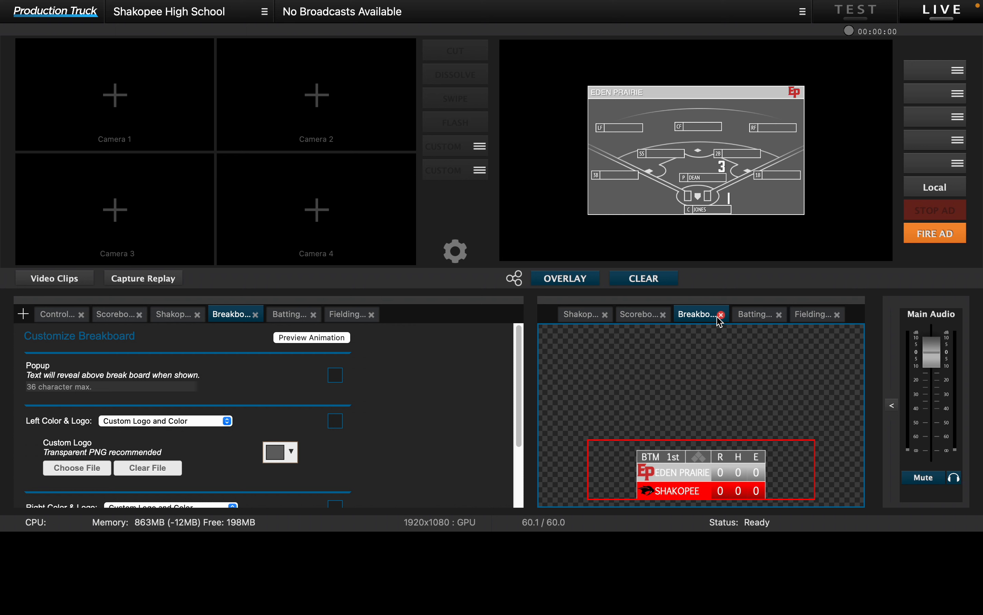
click(256, 314)
click(255, 314)
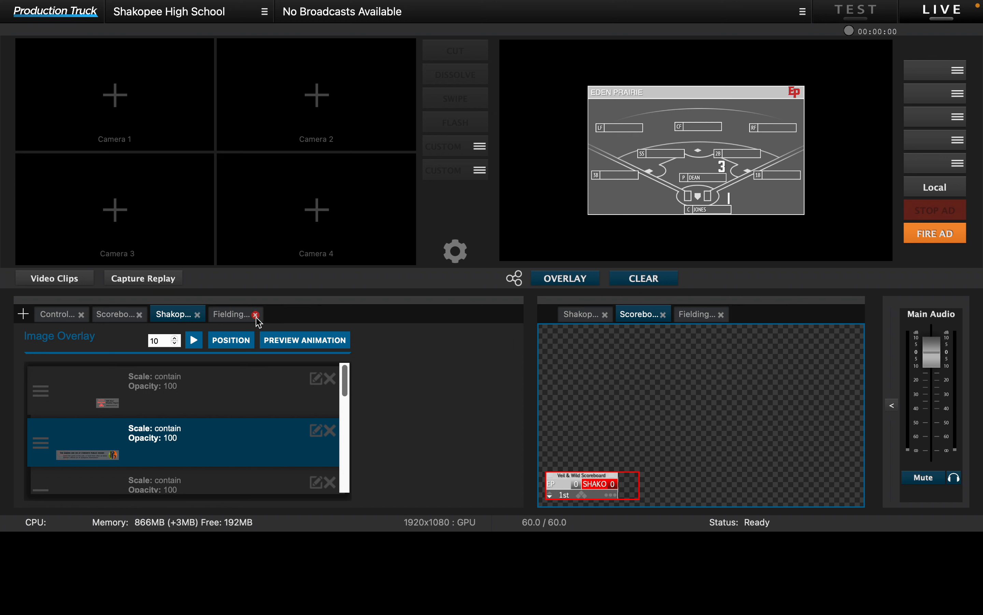
click(256, 315)
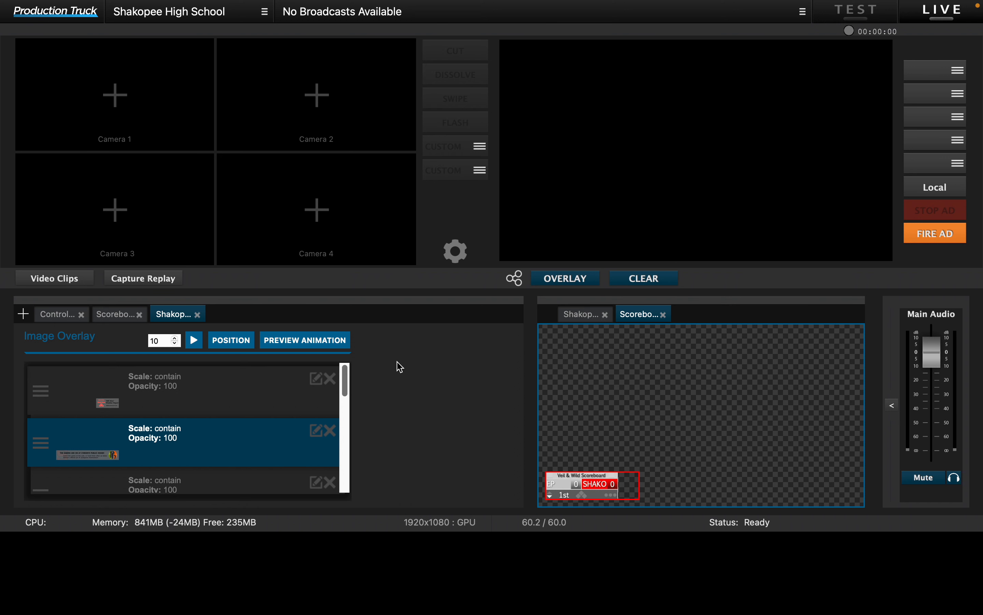